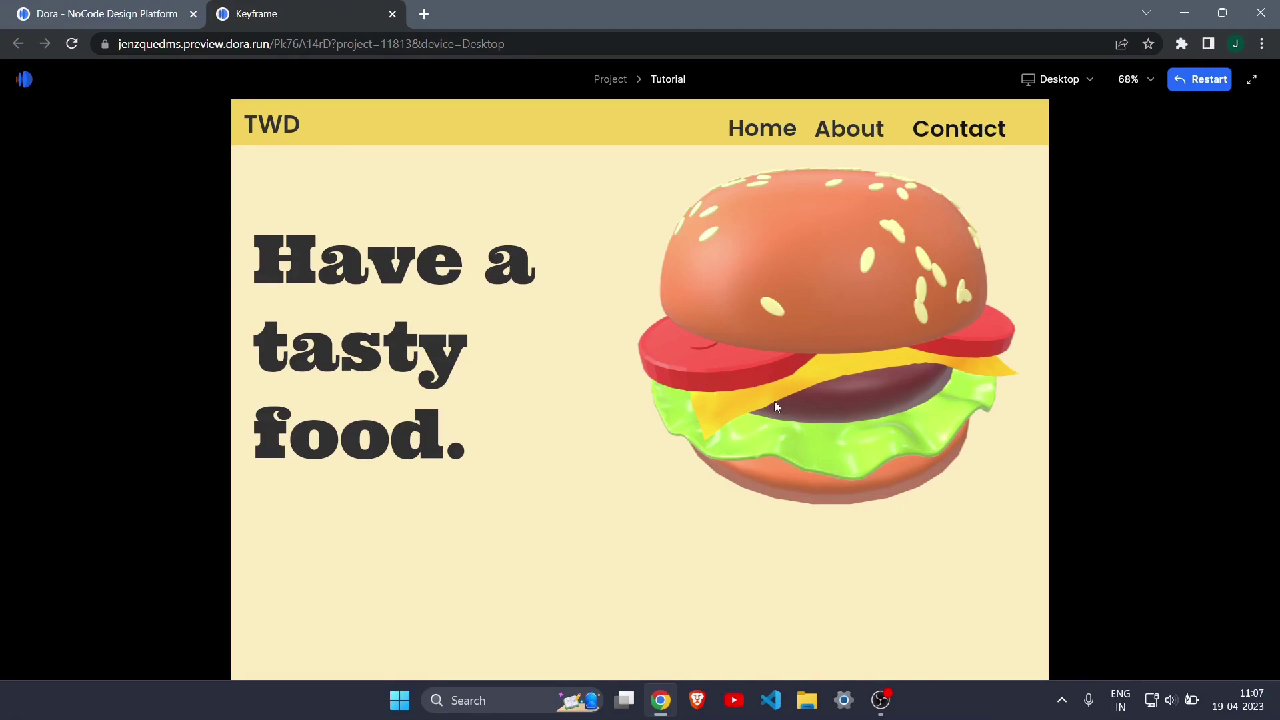
Review the finished burger website preview from the hero heading down to the contact footer and back up.
scroll(780, 382, down, 3)
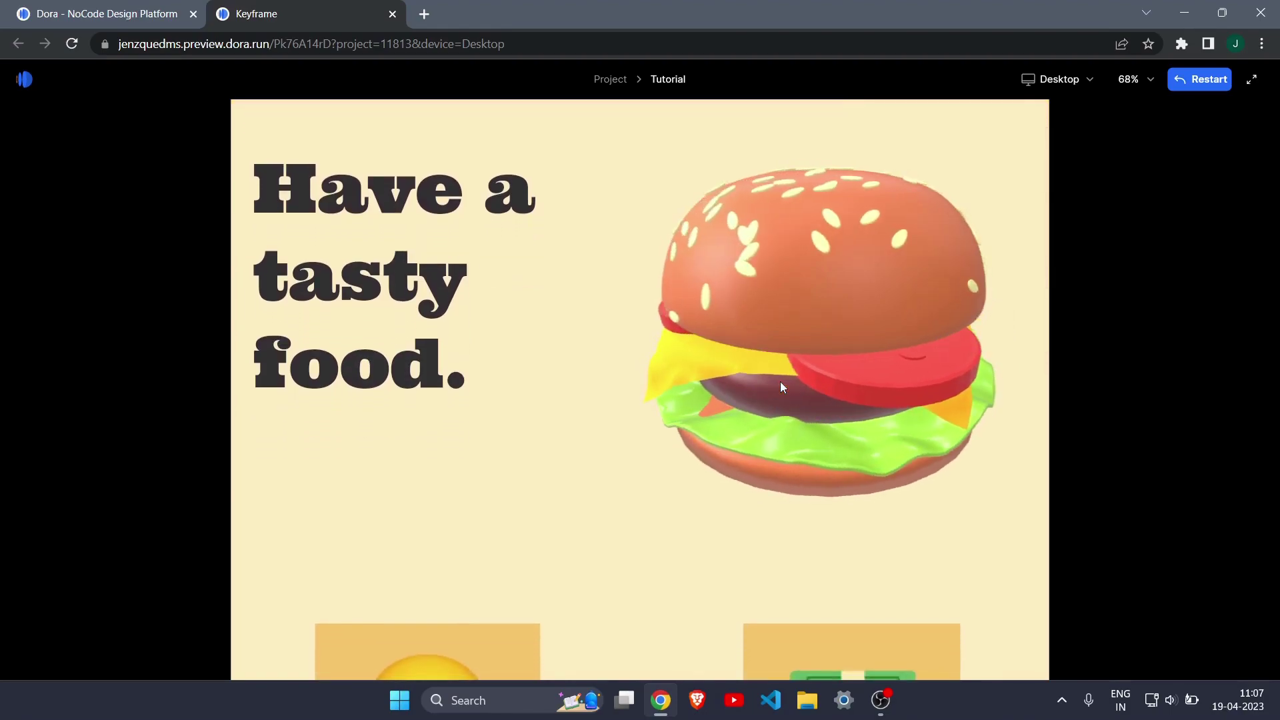
scroll(781, 386, down, 5)
scroll(781, 387, down, 5)
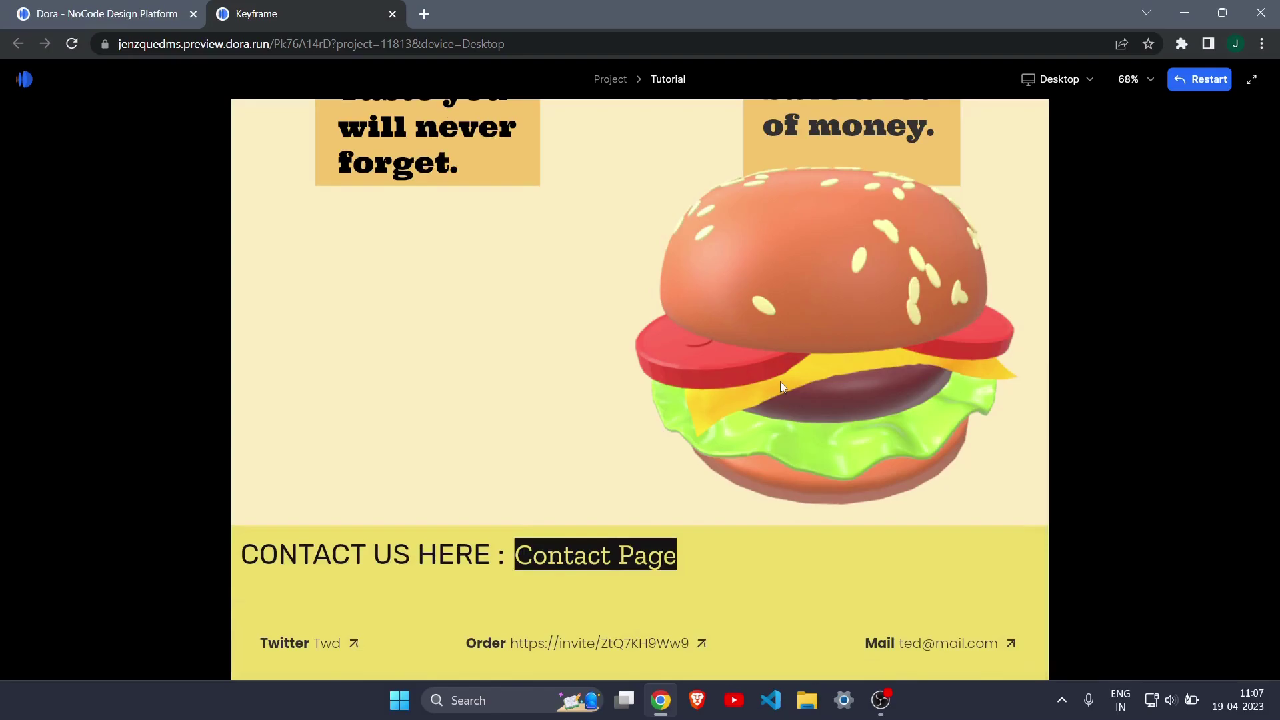
scroll(661, 254, up, 5)
scroll(661, 253, up, 5)
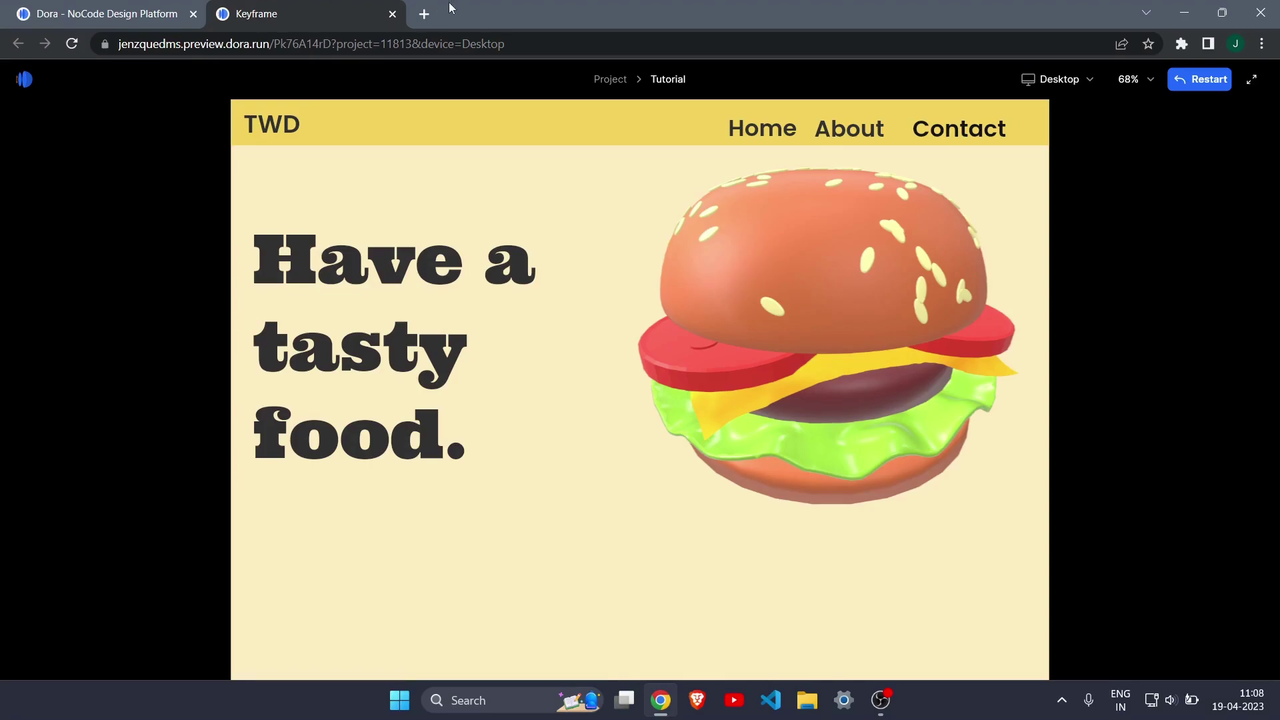
Open the Dora website at dora.run in a new browser tab.
click(424, 13)
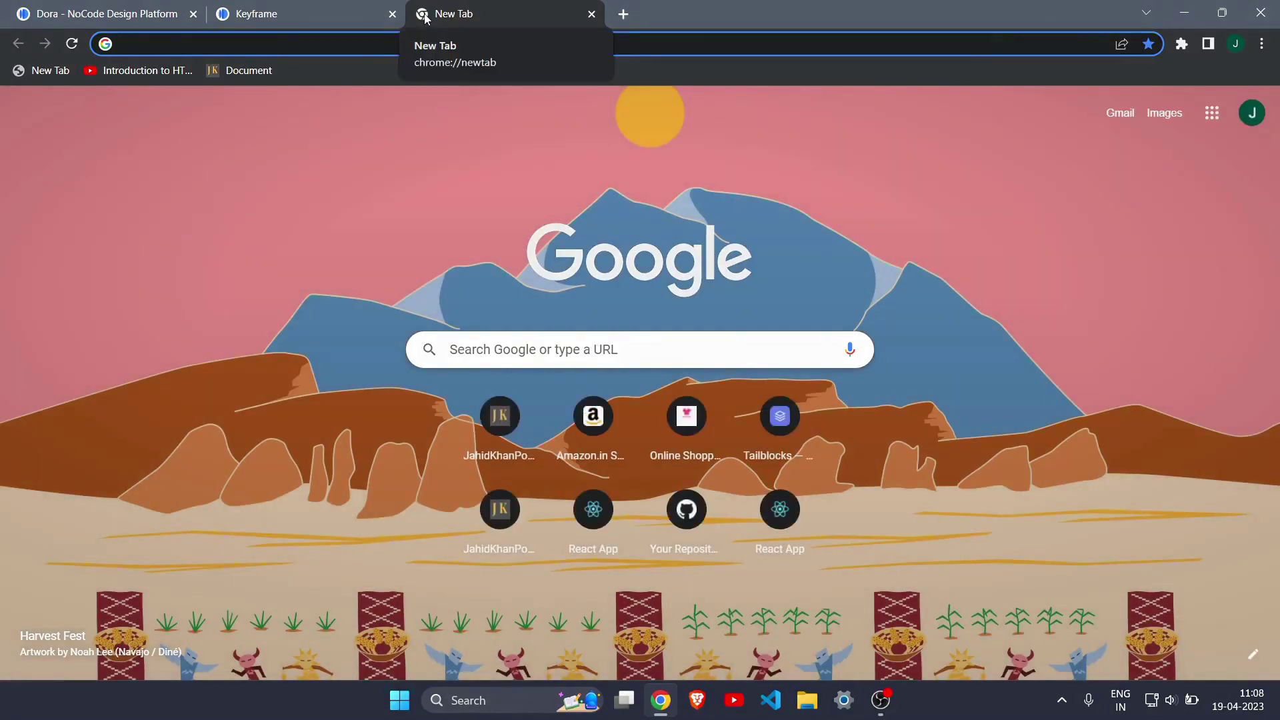
text(doa.run)
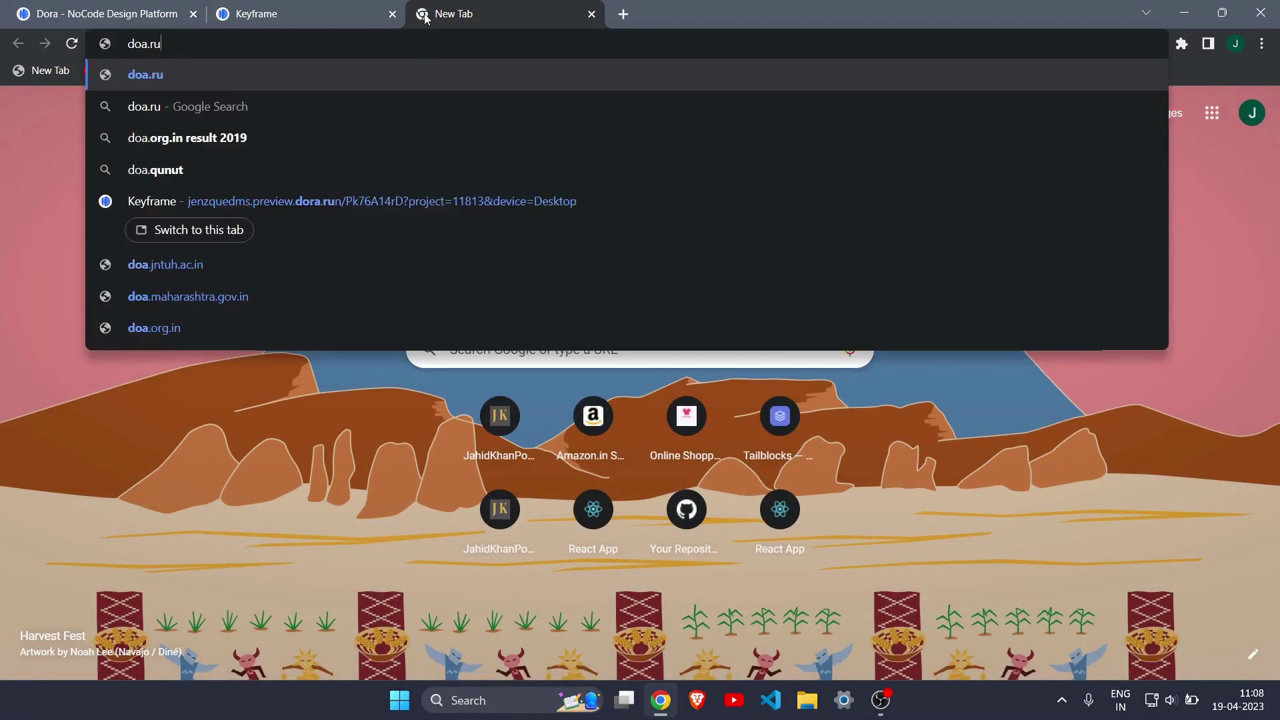
key(Return)
drag(158, 44, 133, 45)
text(ra.run)
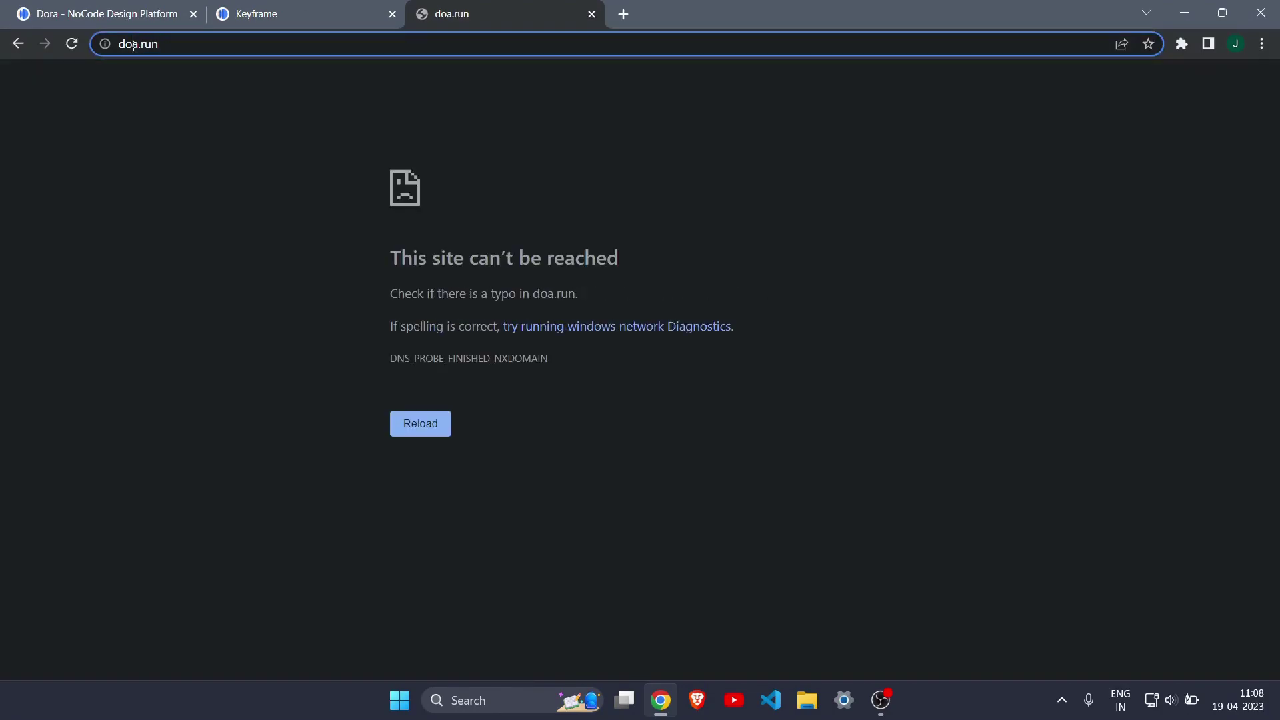
key(Return)
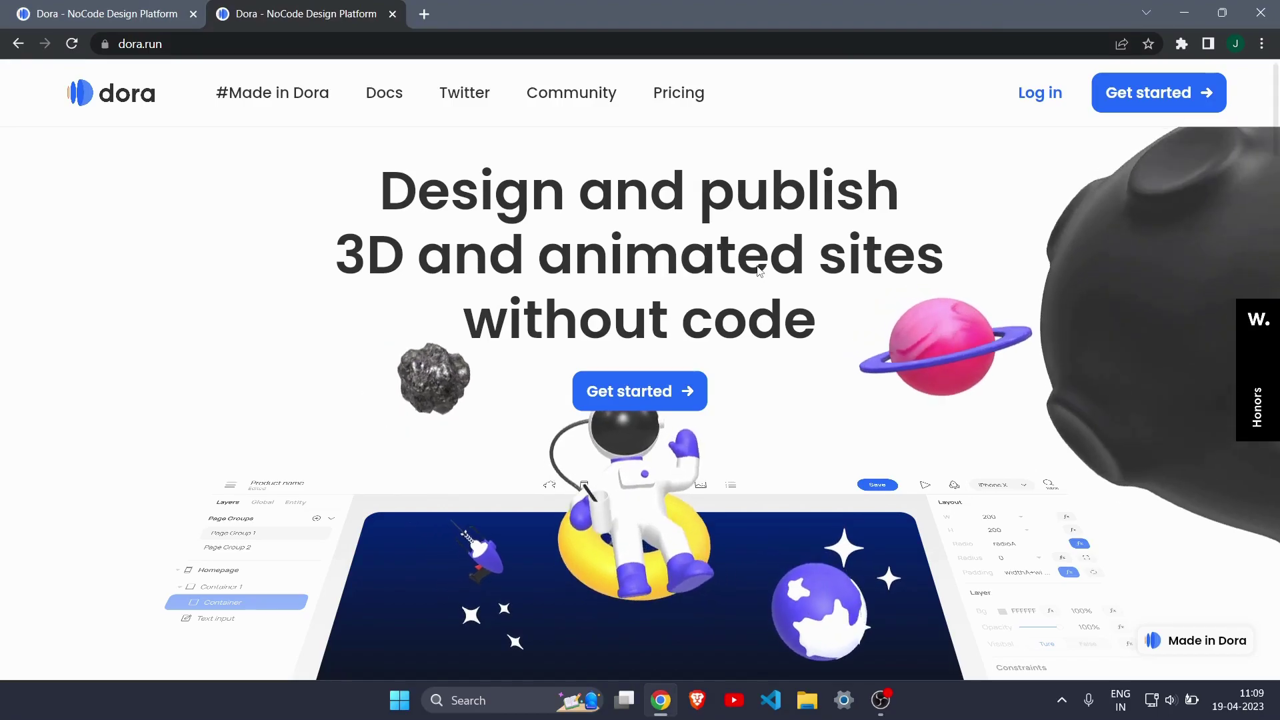
Look over the Dora landing page and log in to Dora with a Google account.
scroll(757, 265, down, 3)
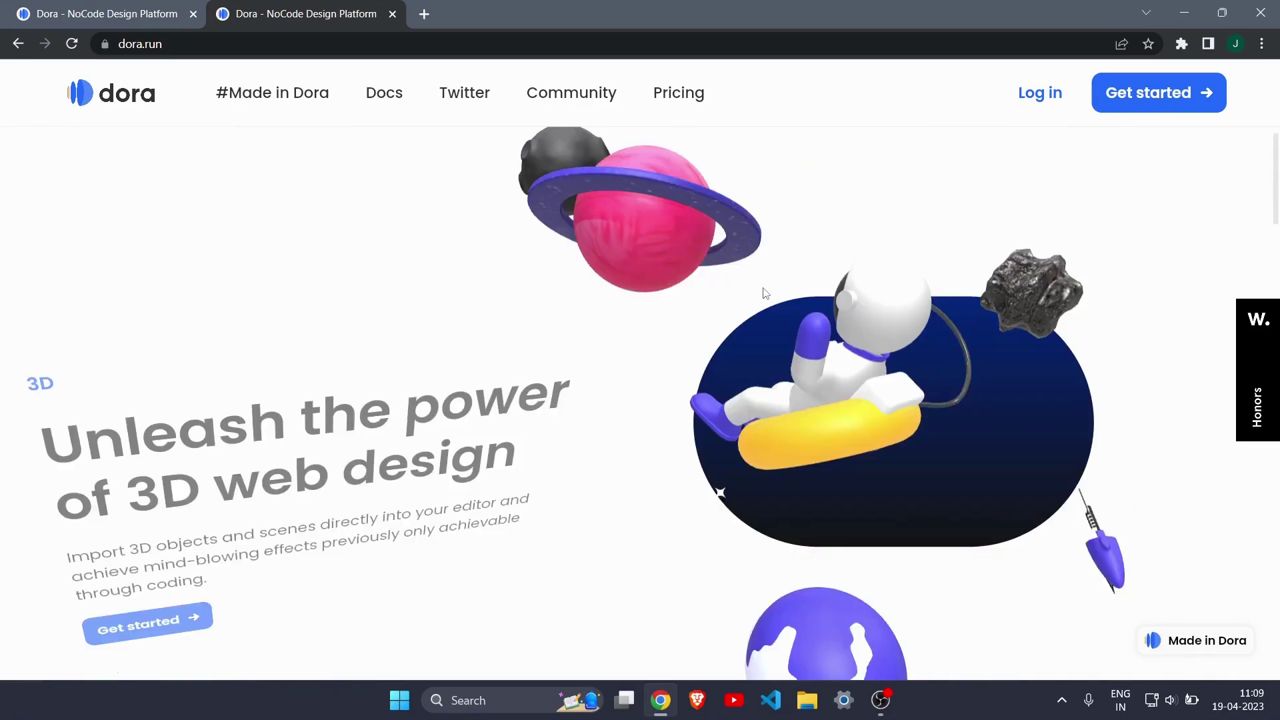
scroll(1065, 156, up, 3)
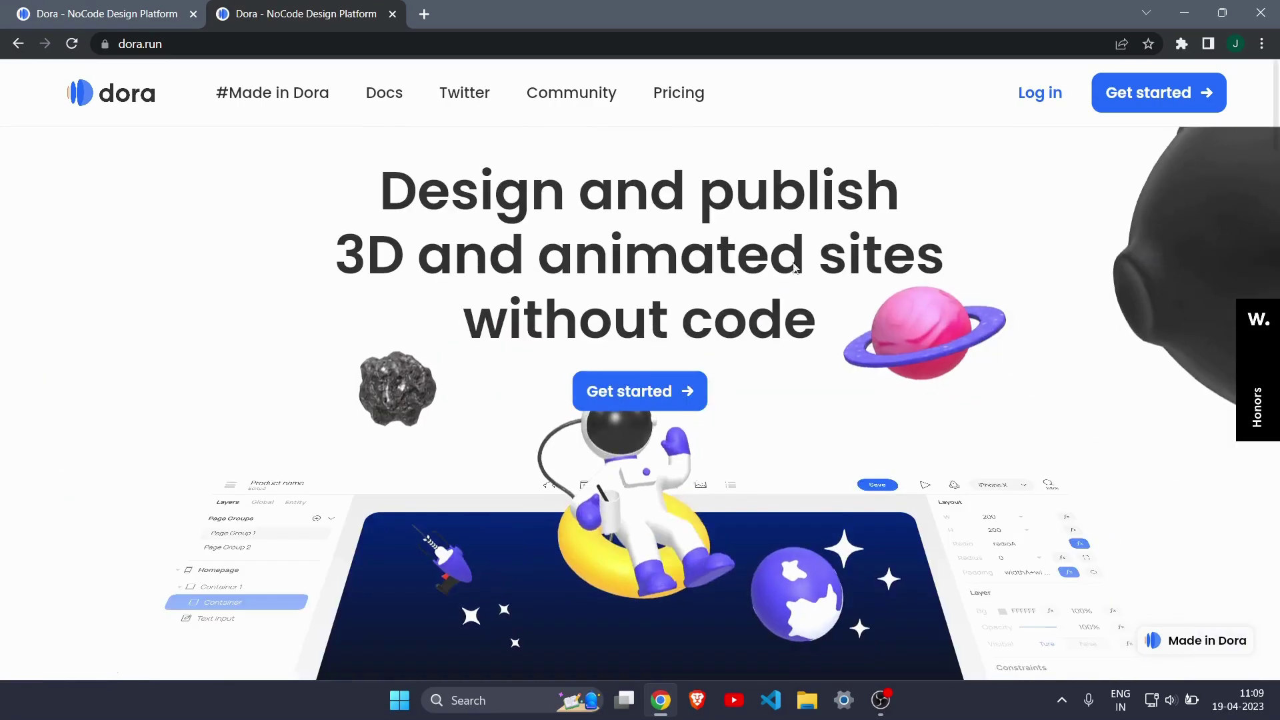
click(1044, 96)
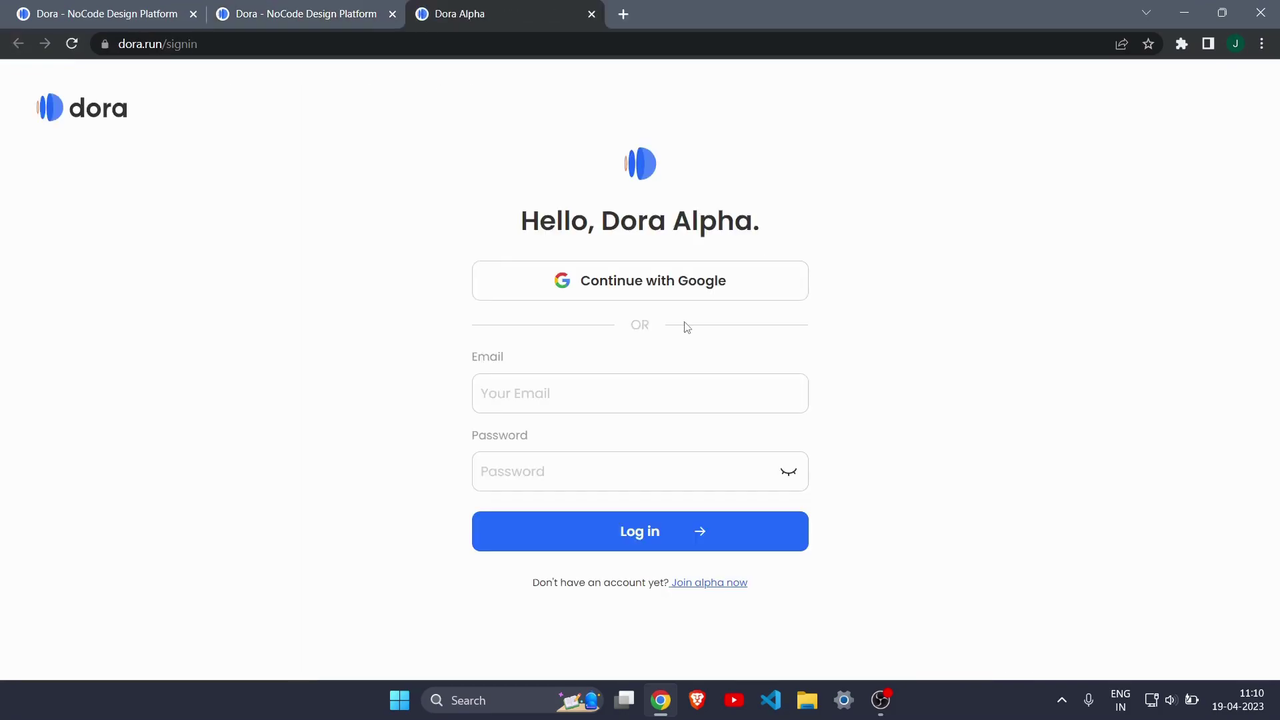
click(716, 288)
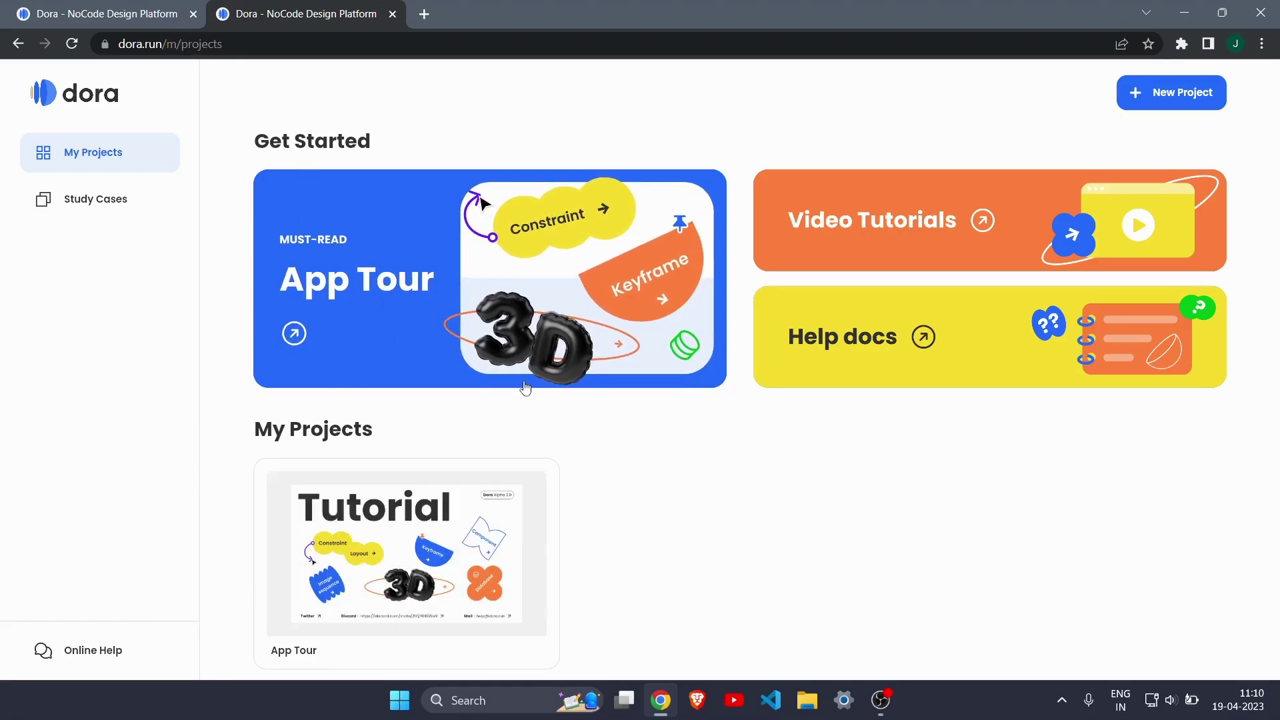
Create a new project named dora_tut and open it in the editor.
scroll(523, 380, down, 1)
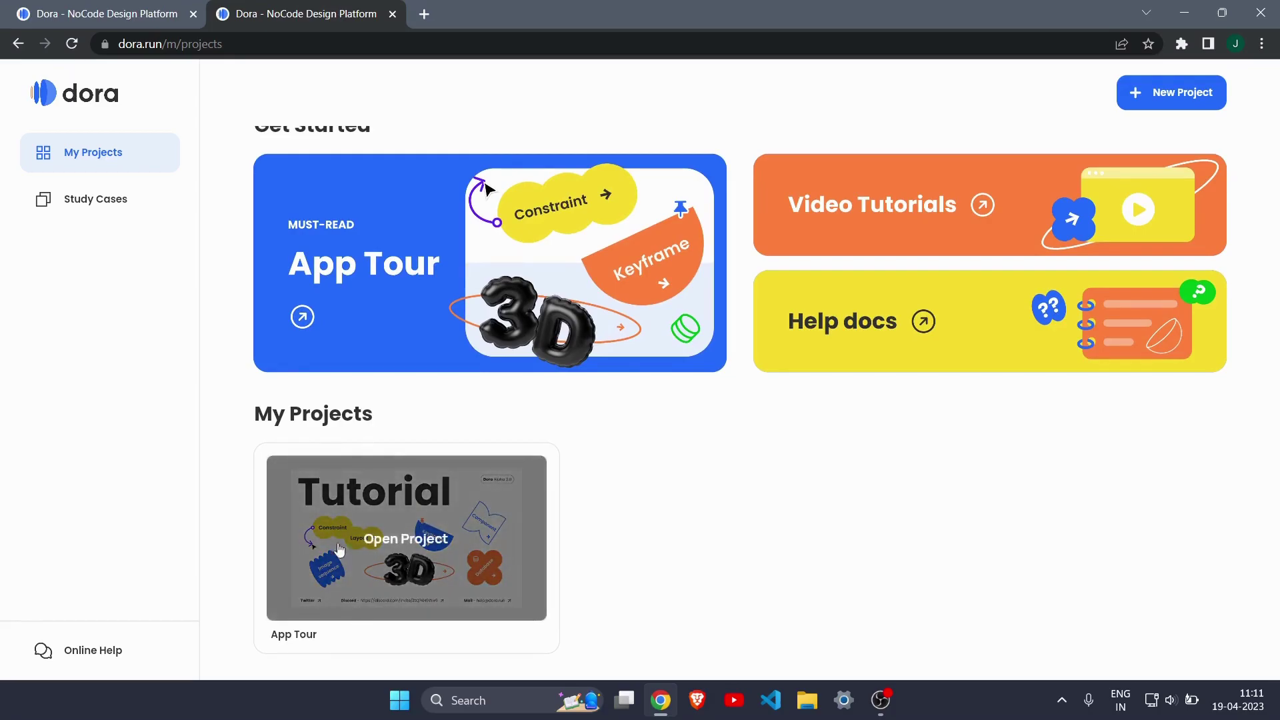
scroll(540, 388, up, 1)
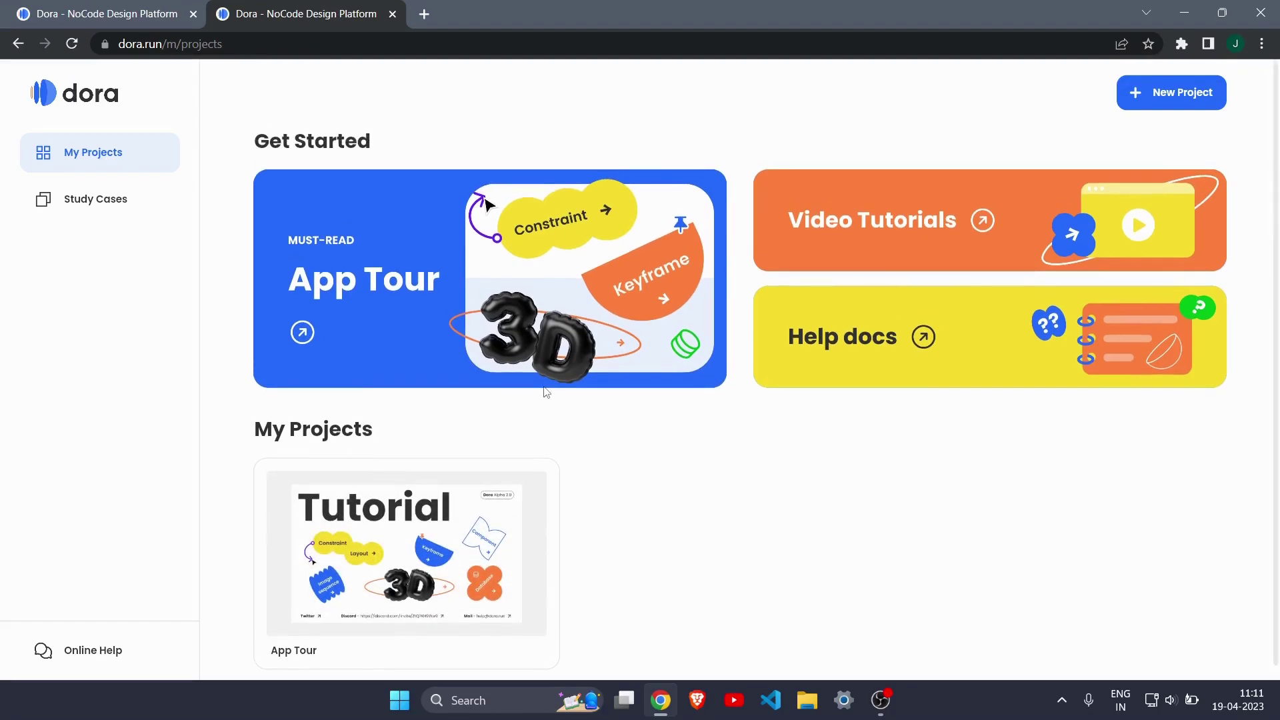
click(1165, 105)
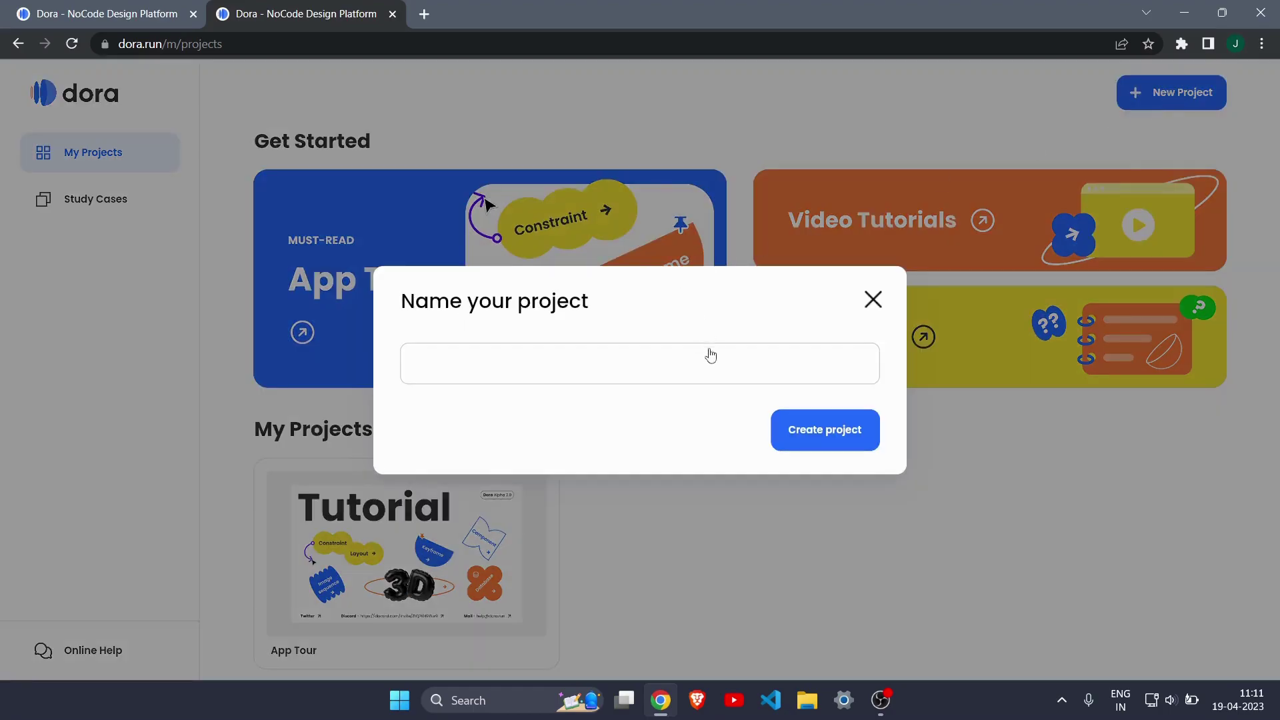
text(dora_tut)
click(816, 440)
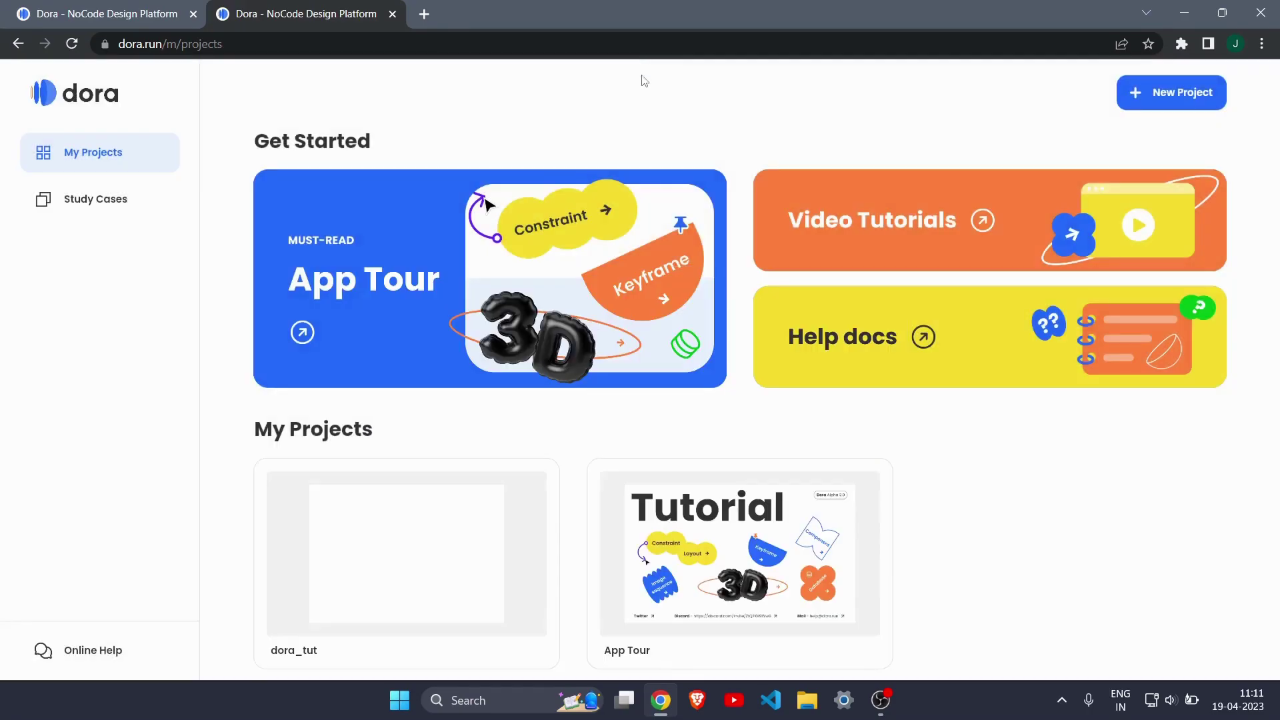
click(430, 555)
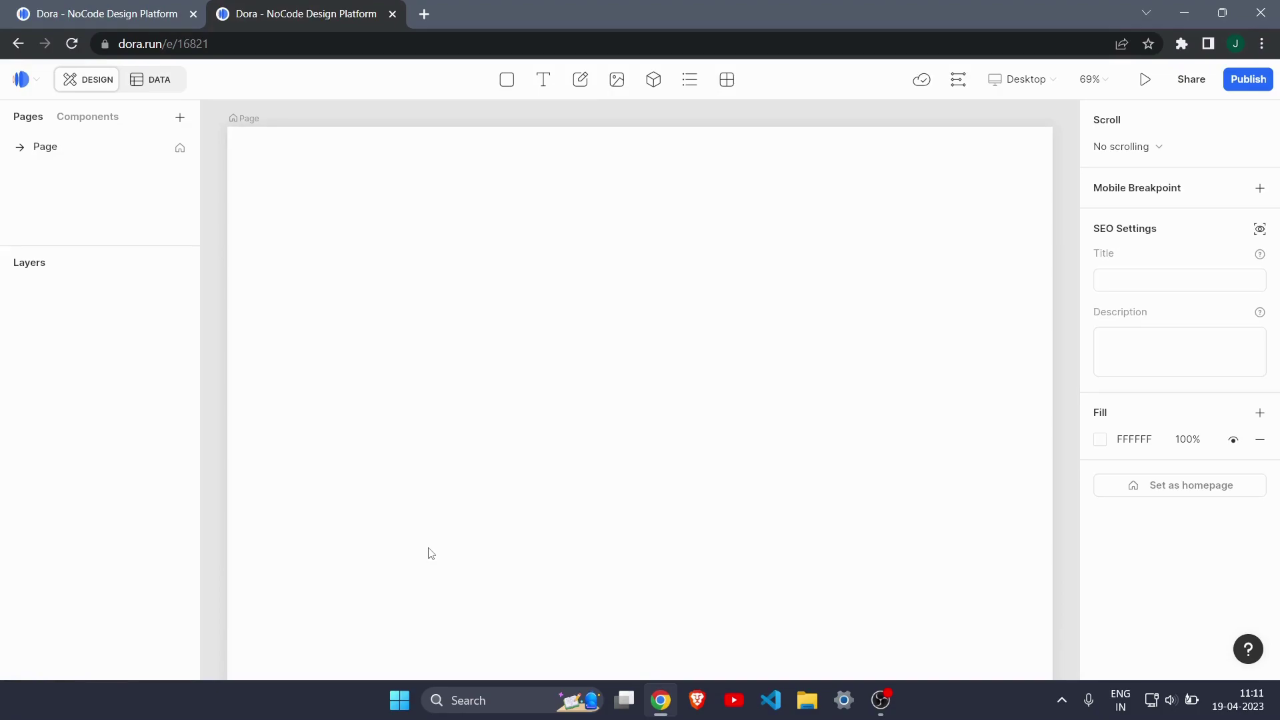
Extend the page's lower edge to make it vertically scrolling with a height of about 1058.
scroll(582, 393, down, 5)
scroll(582, 393, up, 2)
scroll(740, 319, down, 2)
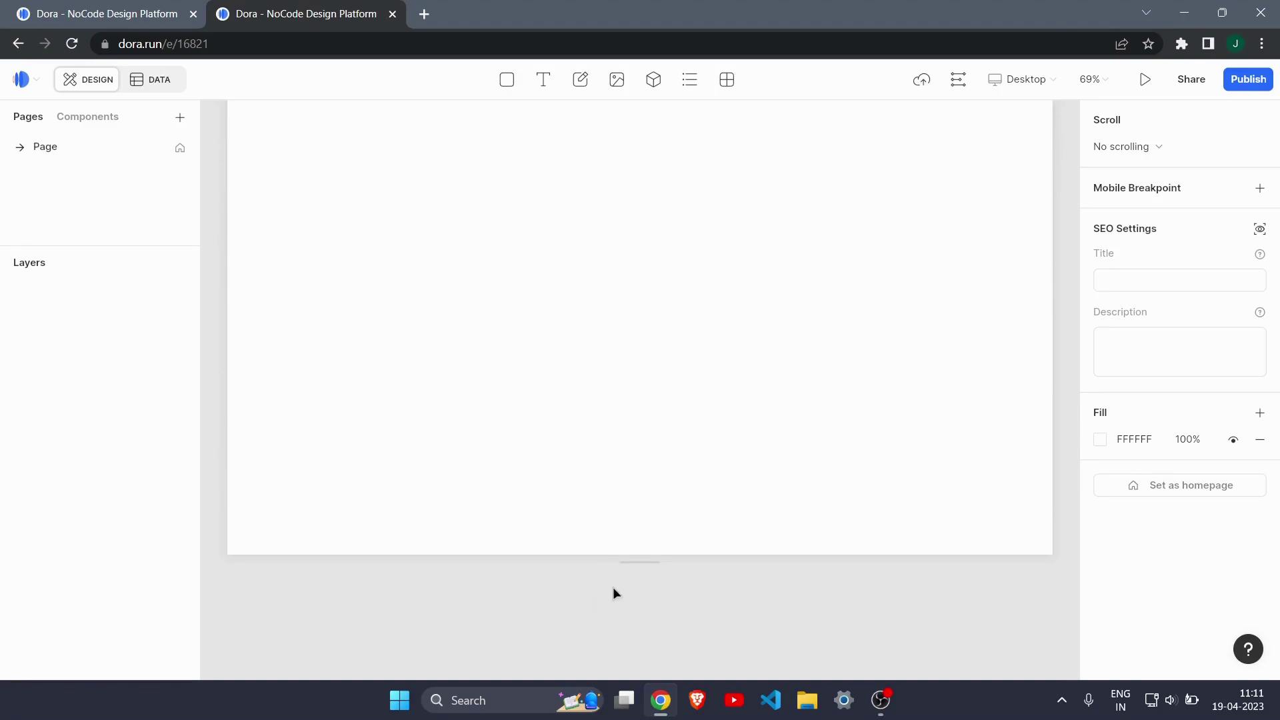
click(642, 563)
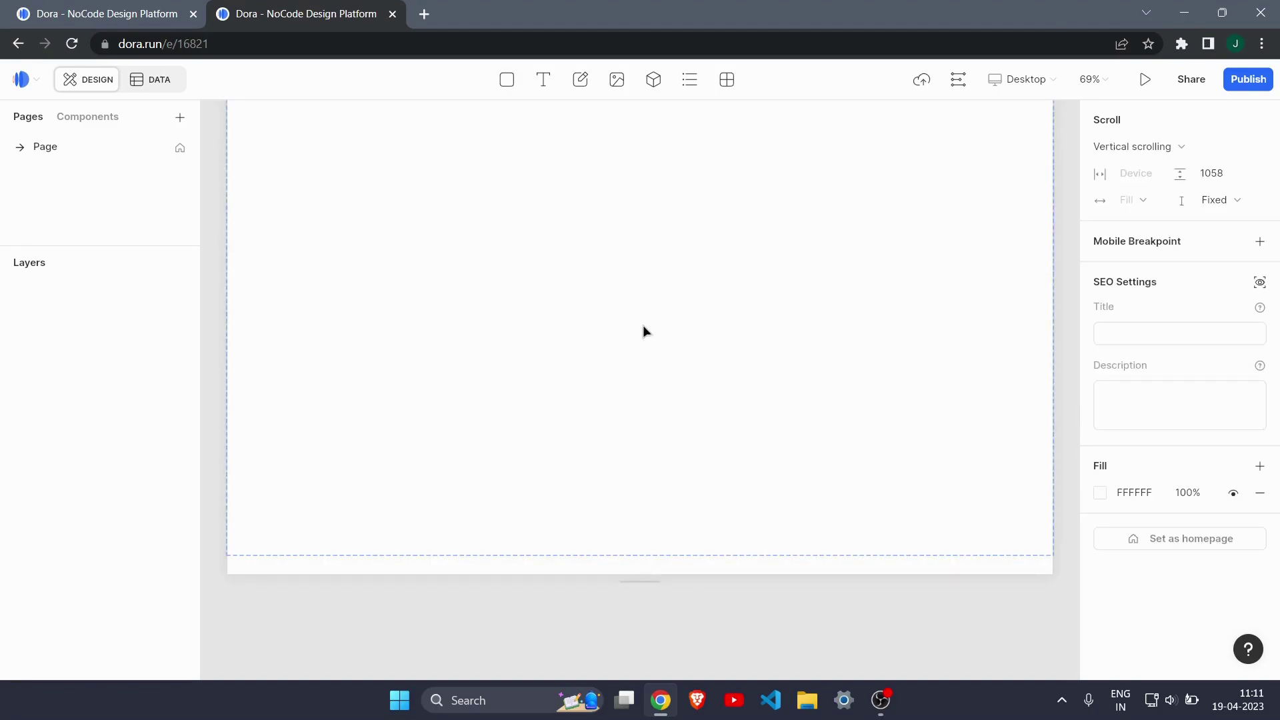
scroll(643, 366, up, 2)
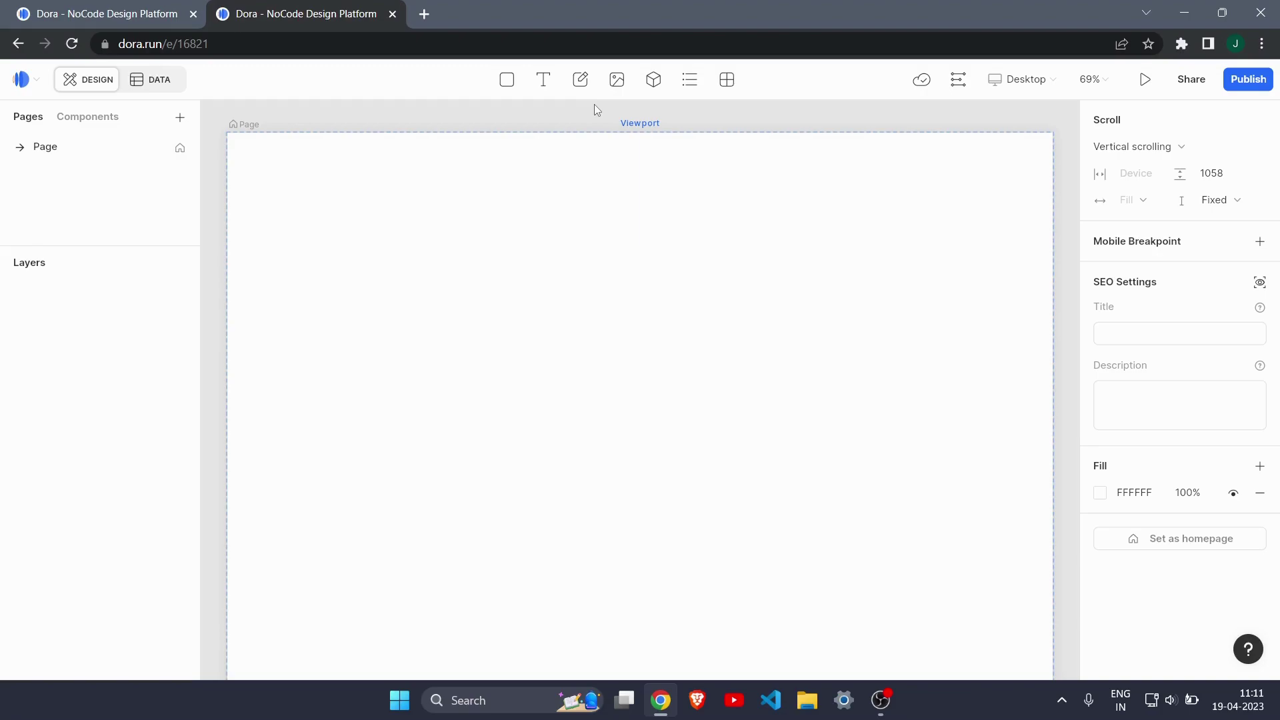
Draw a full-width header container about 1443 × 96 along the upper edge of the page.
click(506, 87)
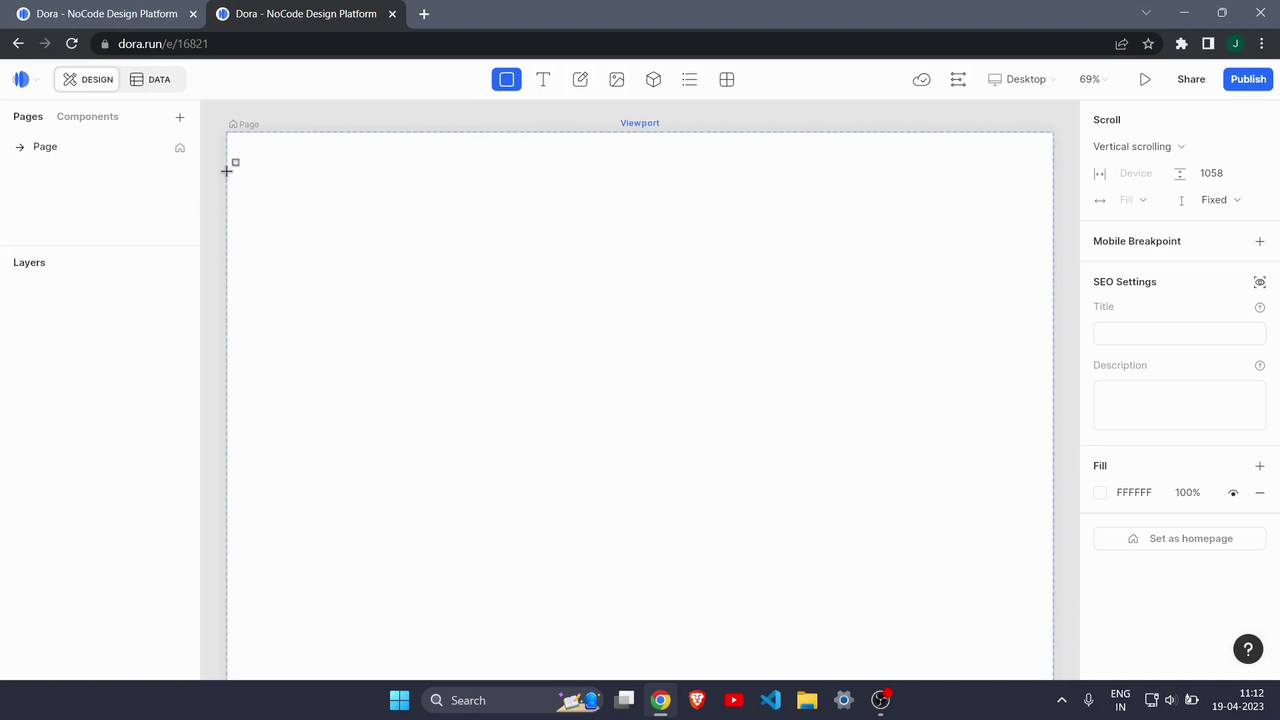
drag(227, 171, 1018, 221)
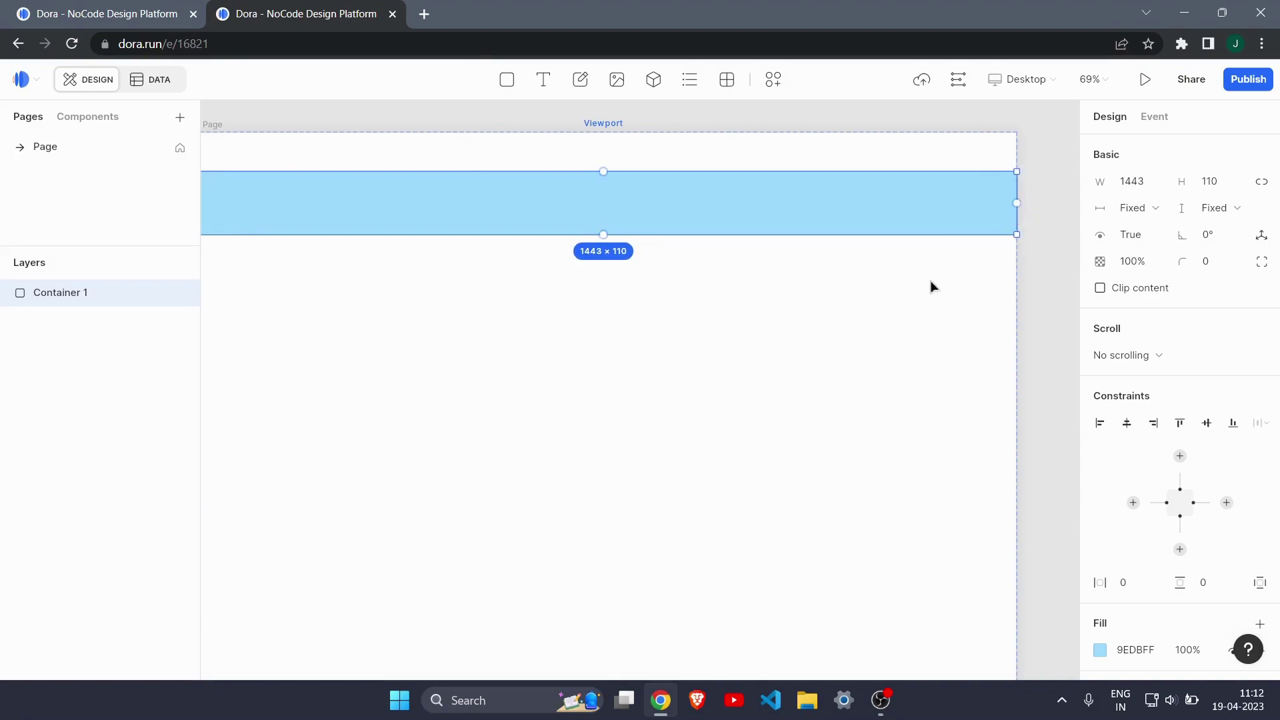
scroll(932, 286, left, 2)
drag(869, 221, 865, 189)
scroll(922, 234, right, 2)
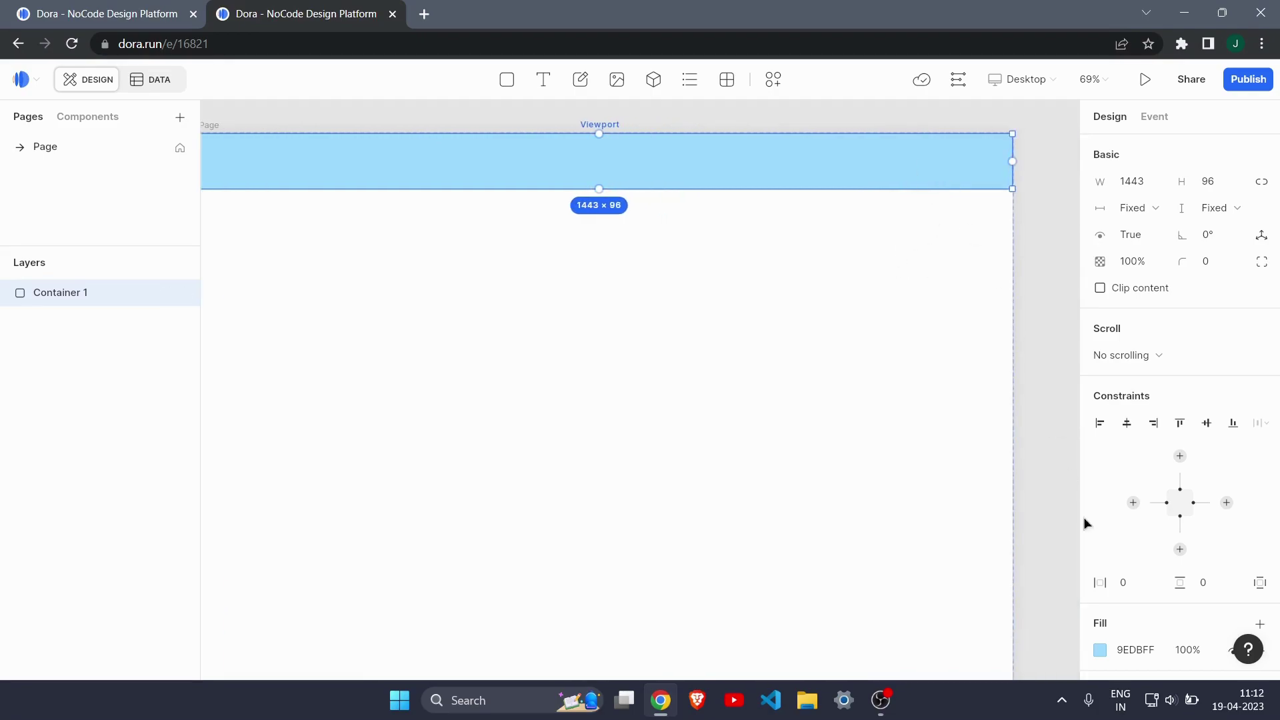
Change the header container's fill to the light orange F4C580.
click(1100, 650)
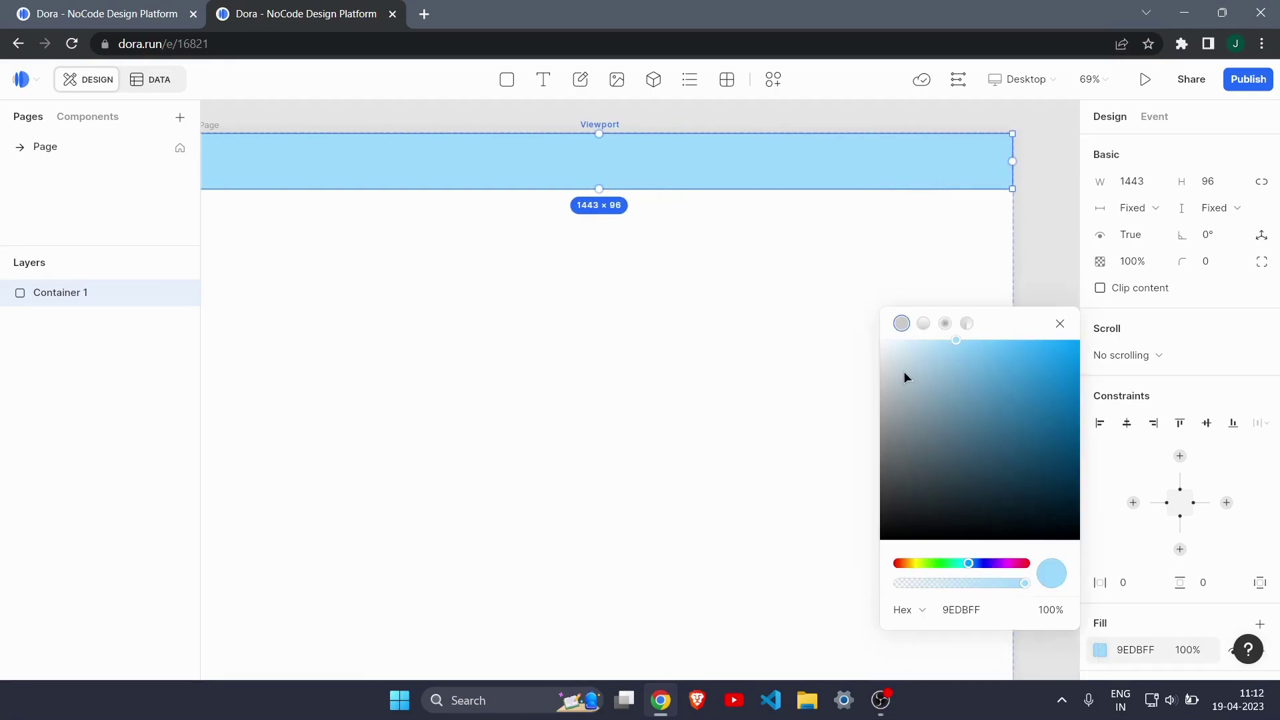
click(918, 564)
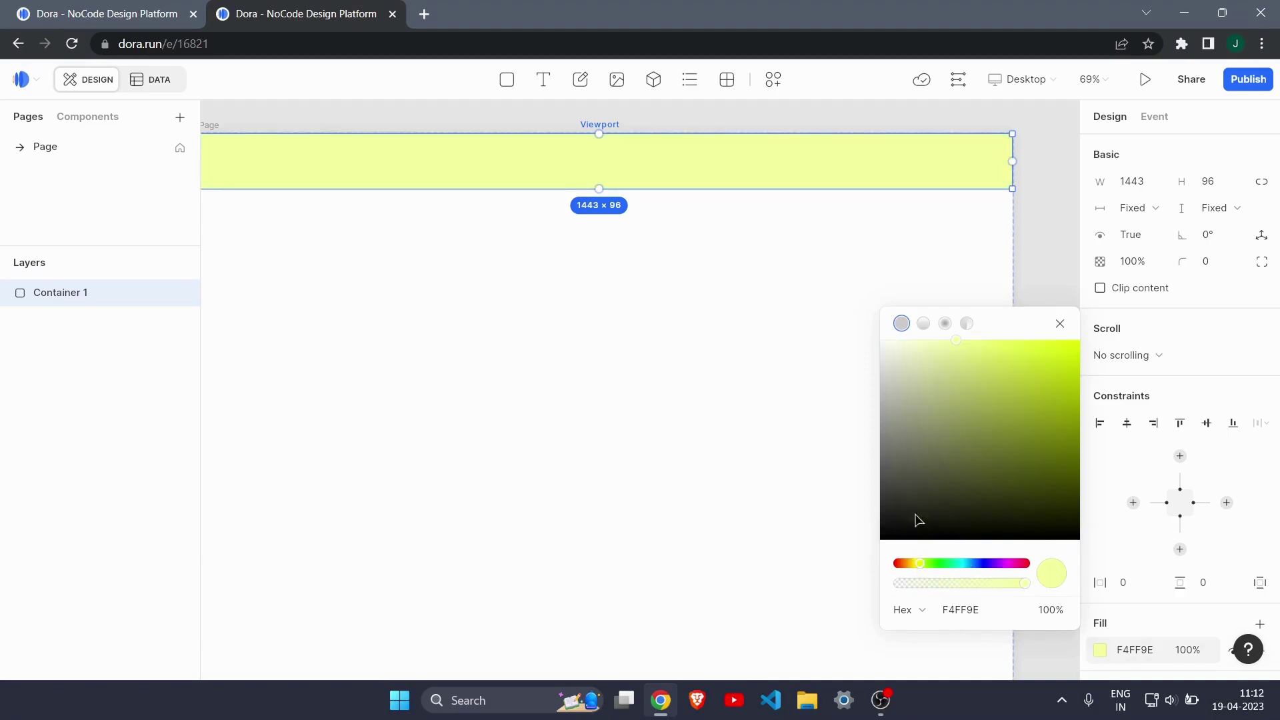
drag(919, 563, 908, 566)
mouse_move(990, 346)
mouse_down()
mouse_move(1006, 349)
mouse_move(965, 349)
mouse_move(977, 353)
mouse_up()
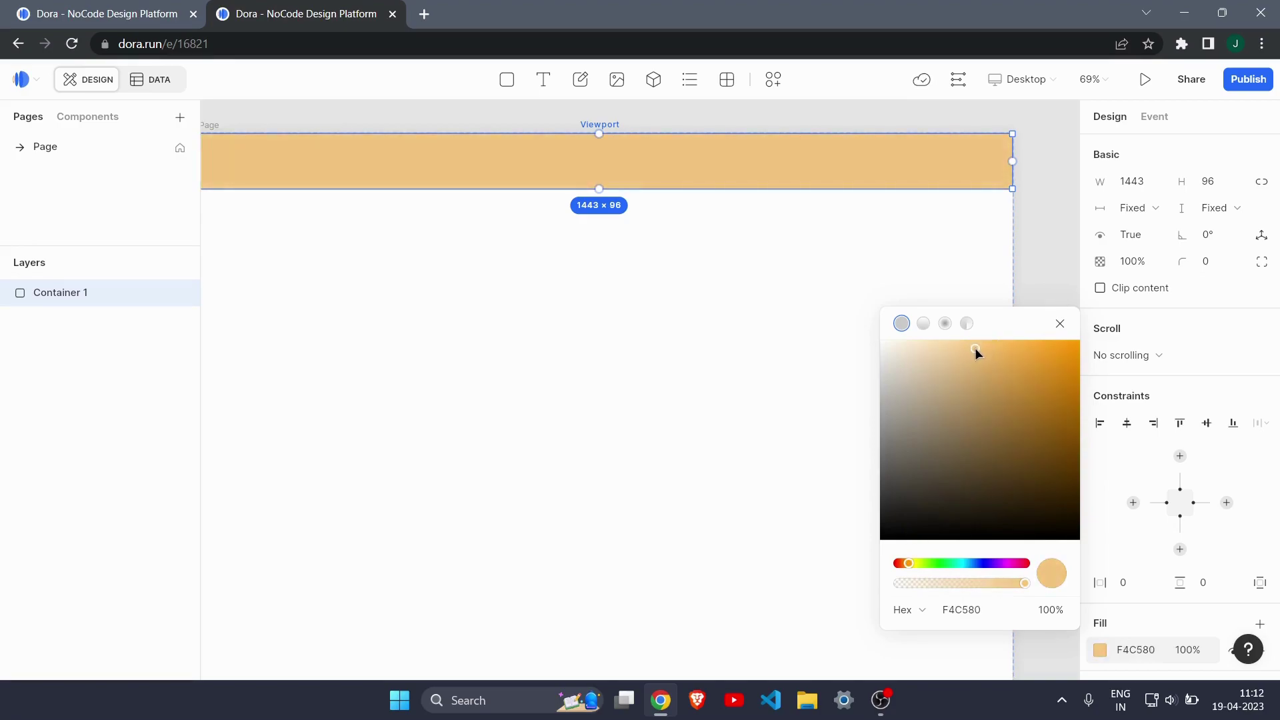
click(766, 392)
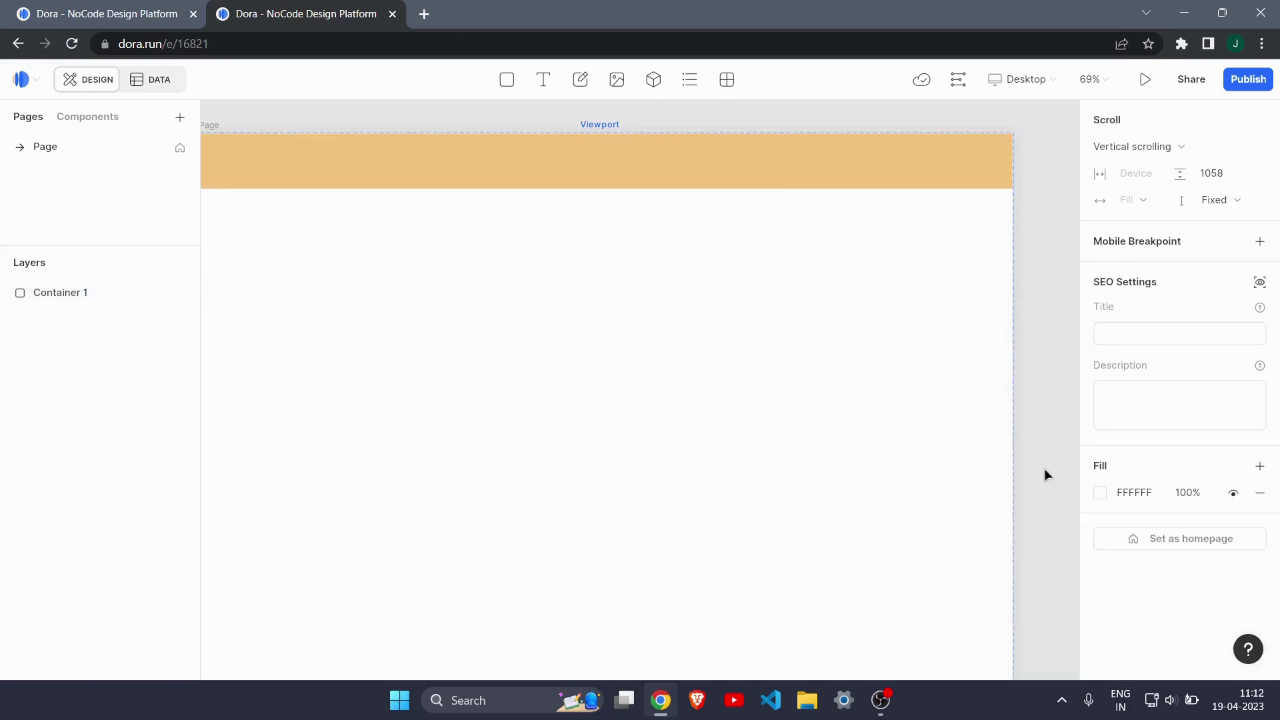
Change the page's background fill to the pale cream F8EDC9.
click(1100, 494)
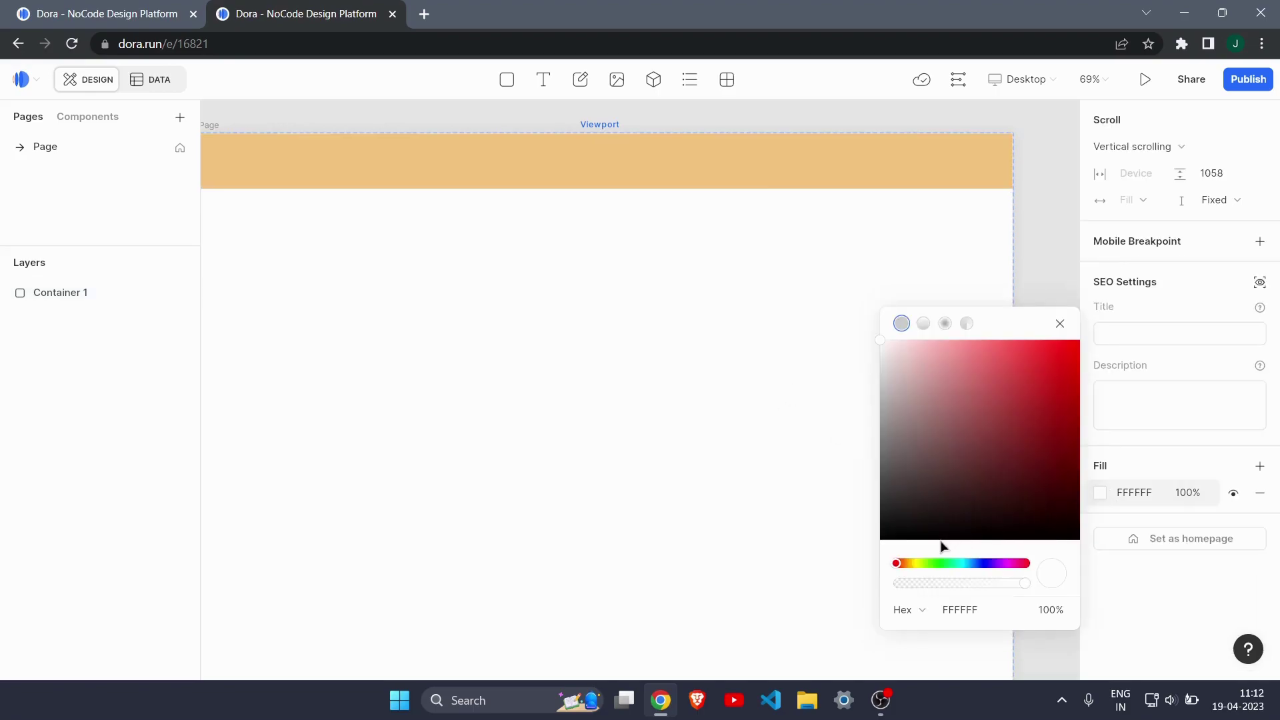
drag(900, 566, 907, 566)
drag(955, 366, 904, 349)
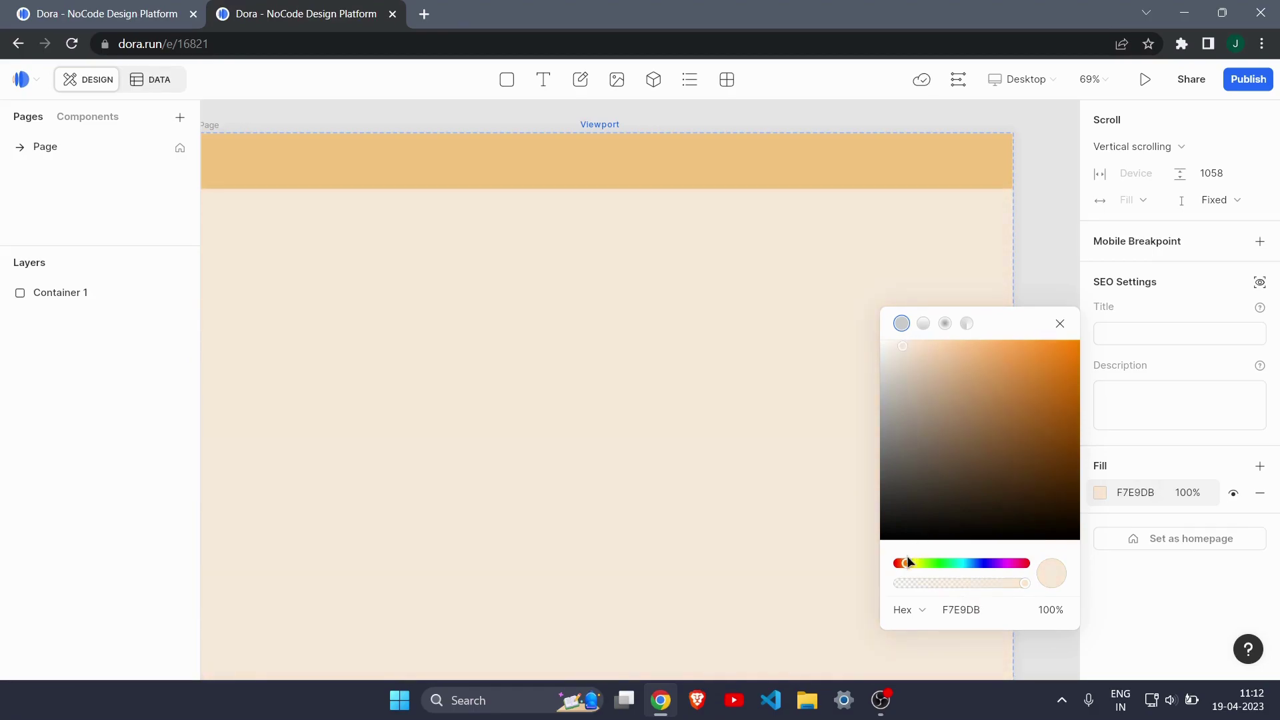
drag(907, 565, 911, 564)
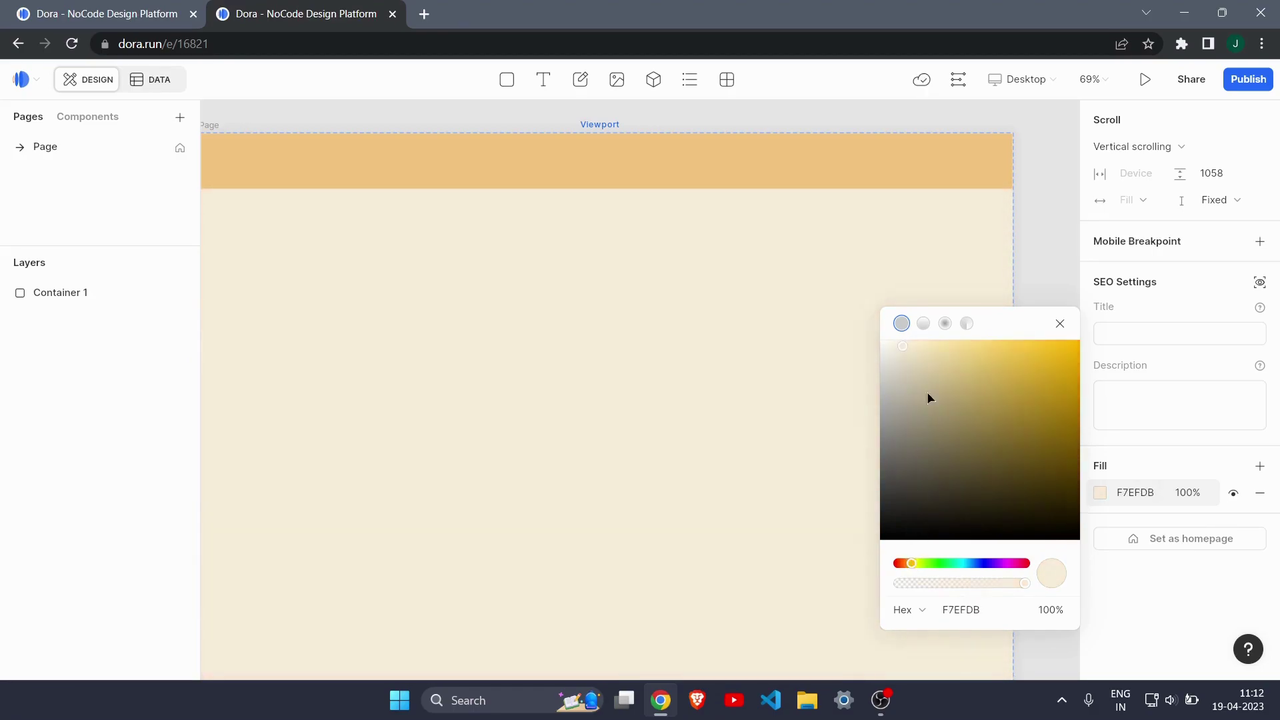
drag(904, 343, 917, 345)
click(1060, 323)
Draw a text box about 223 × 54 at the left end of the header container.
scroll(732, 323, left, 2)
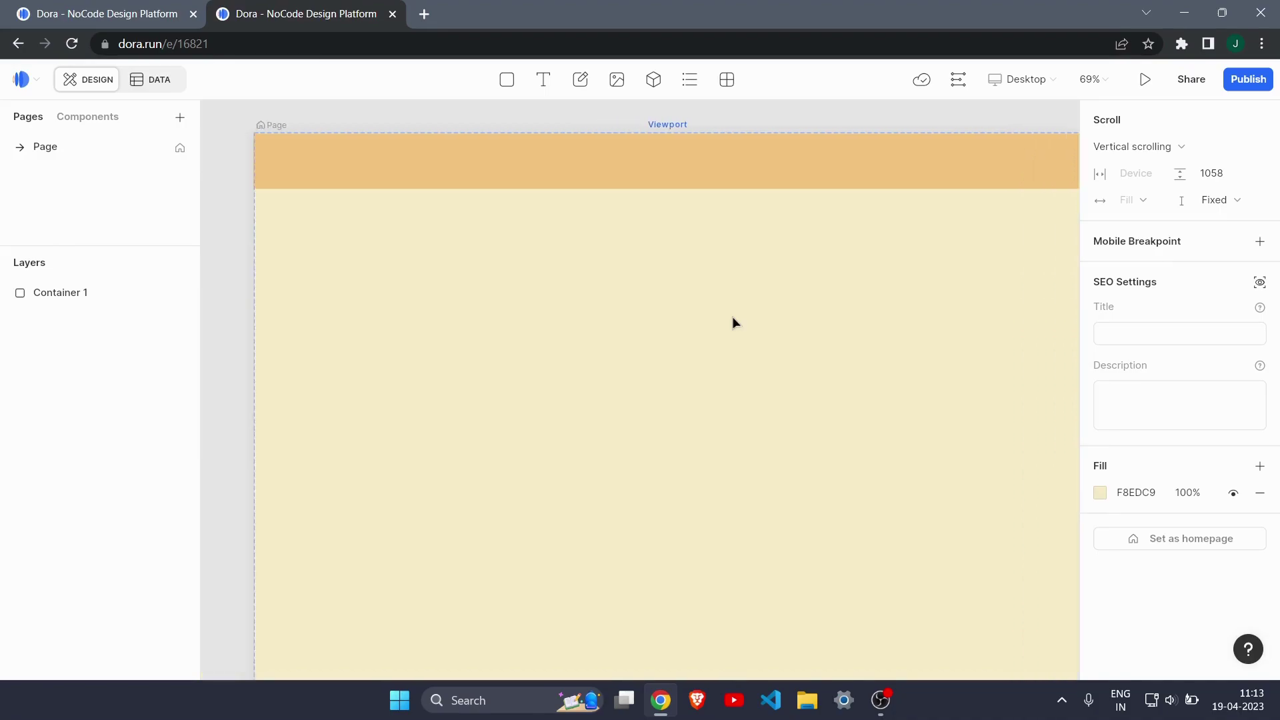
scroll(732, 322, right, 1)
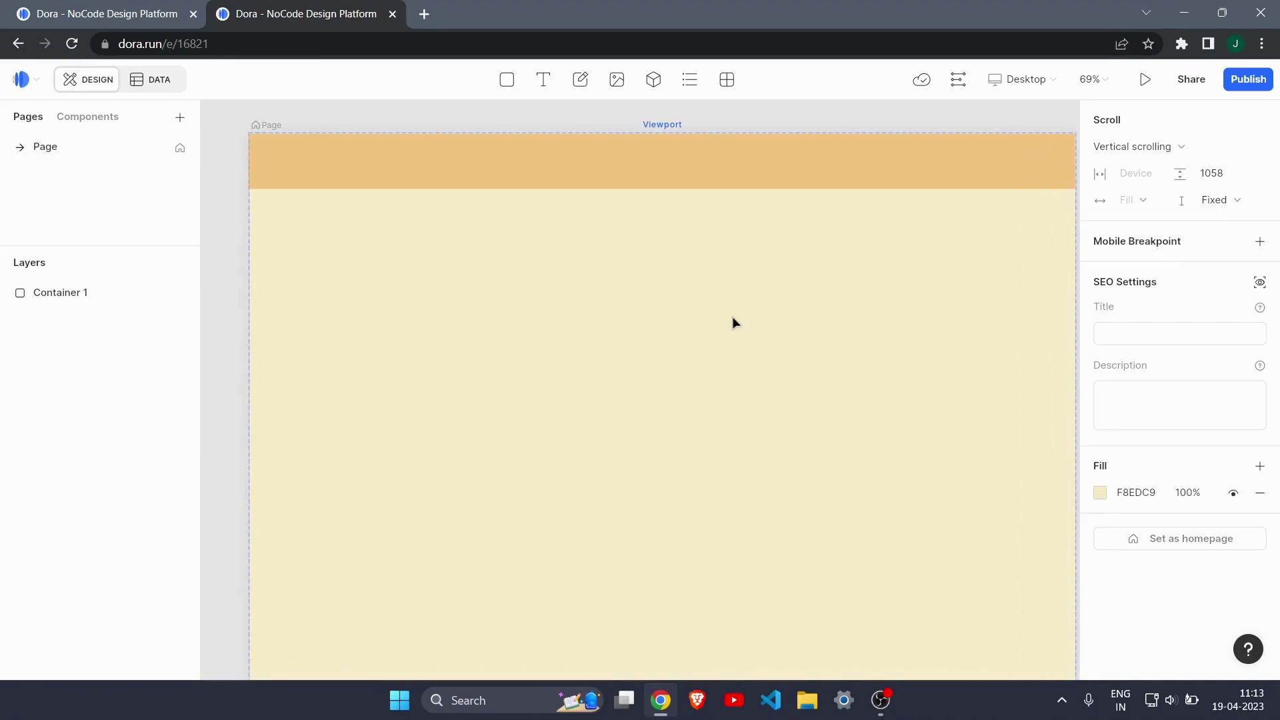
click(546, 80)
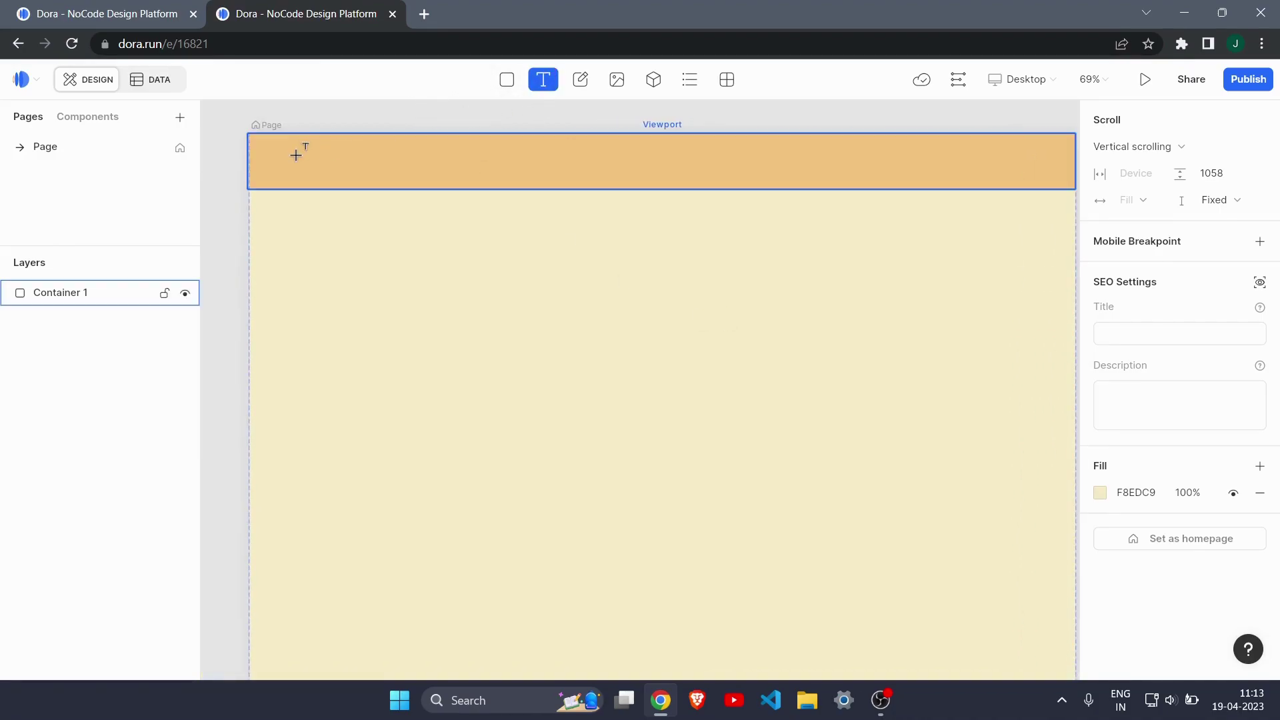
drag(259, 148, 389, 179)
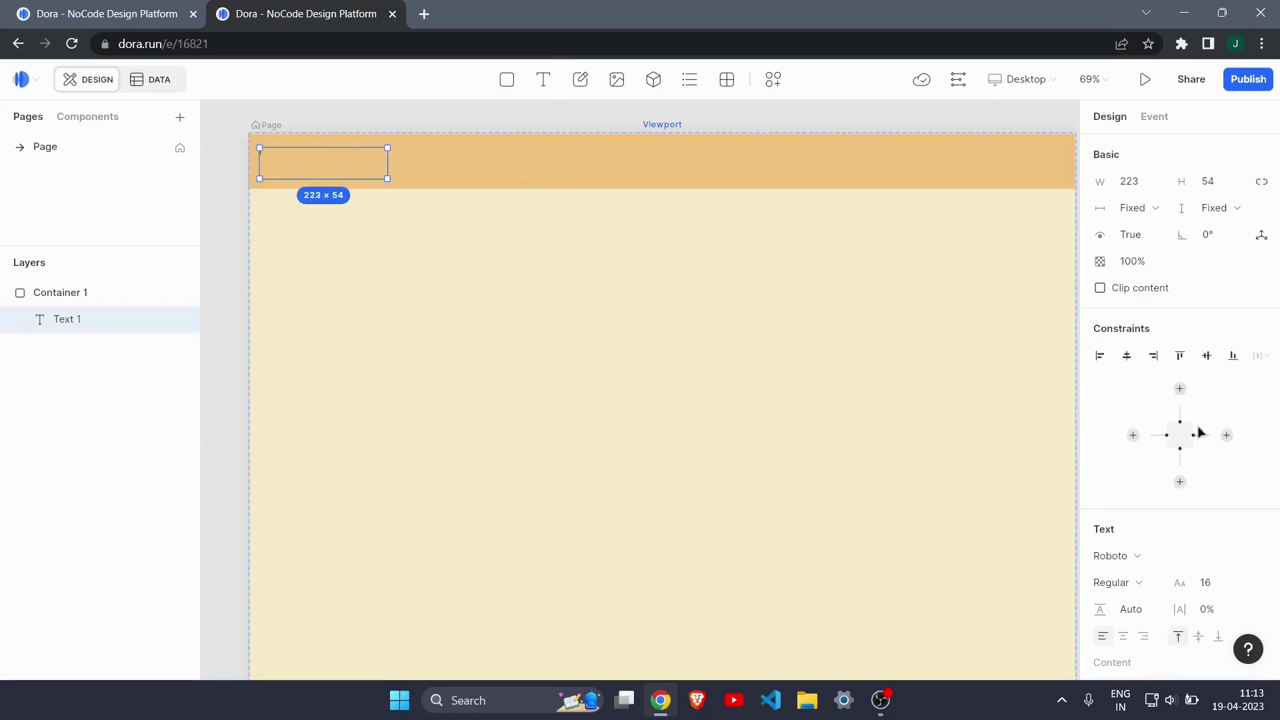
Set the new header text box's font size to 50.
scroll(1213, 507, down, 3)
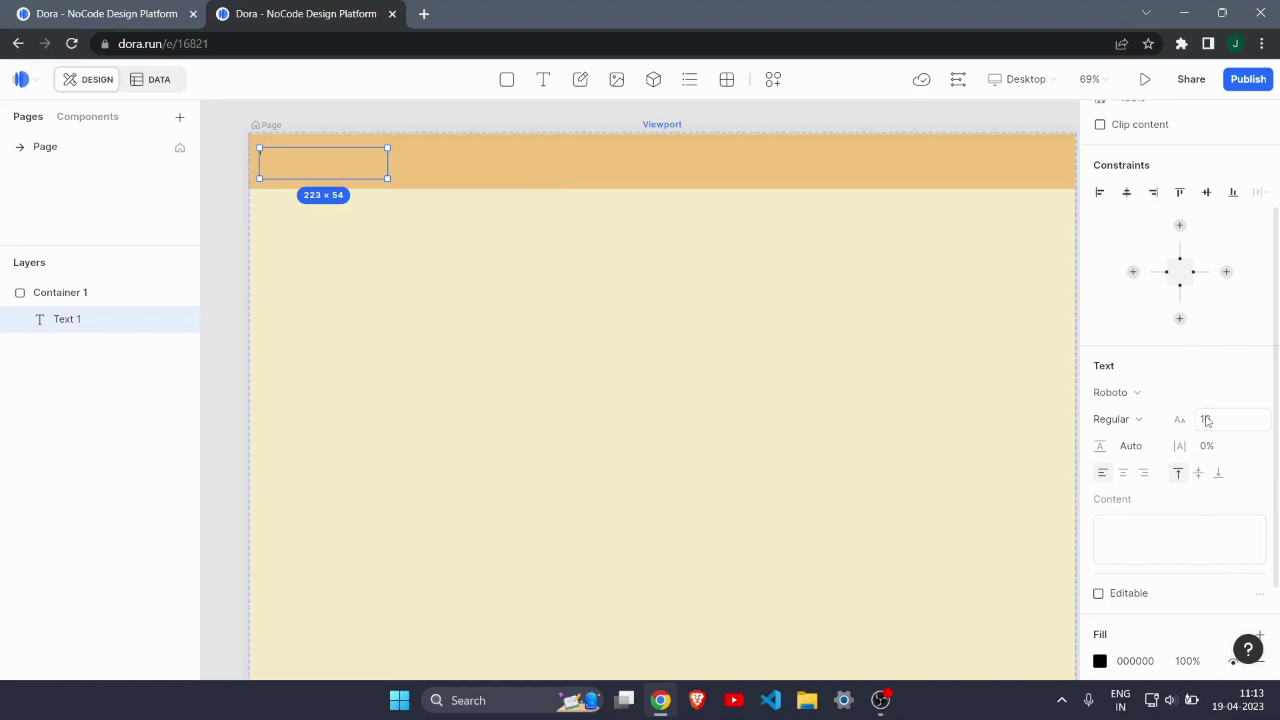
scroll(1203, 423, up, 3)
scroll(1203, 423, down, 4)
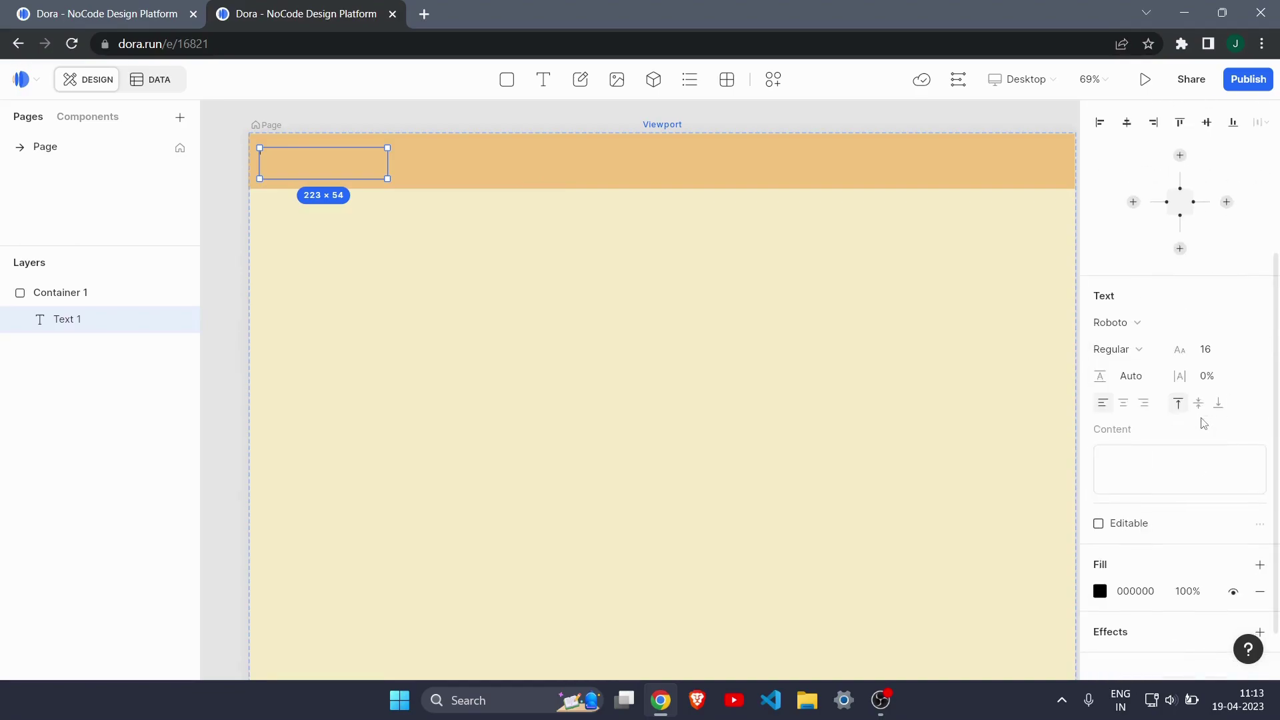
click(1242, 350)
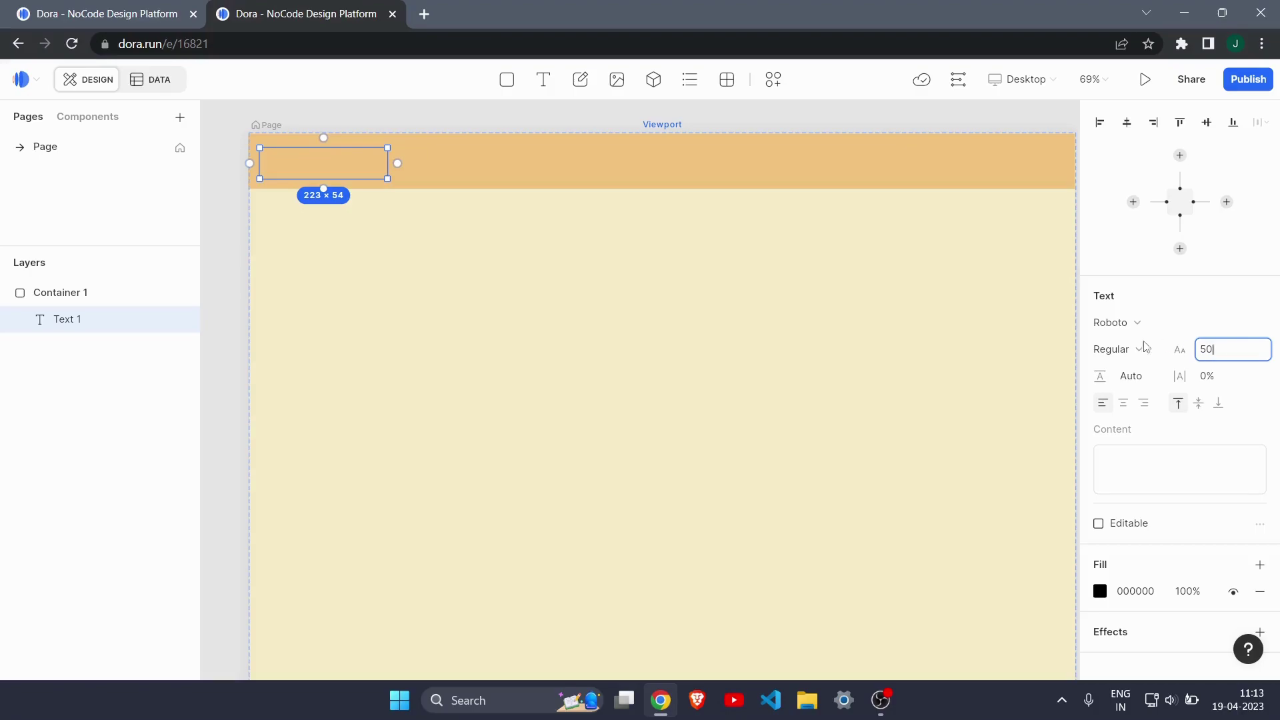
Change the header text box's font to Sail and enter TWD as its text.
click(1111, 322)
scroll(1143, 482, down, 4)
scroll(1143, 482, down, 10)
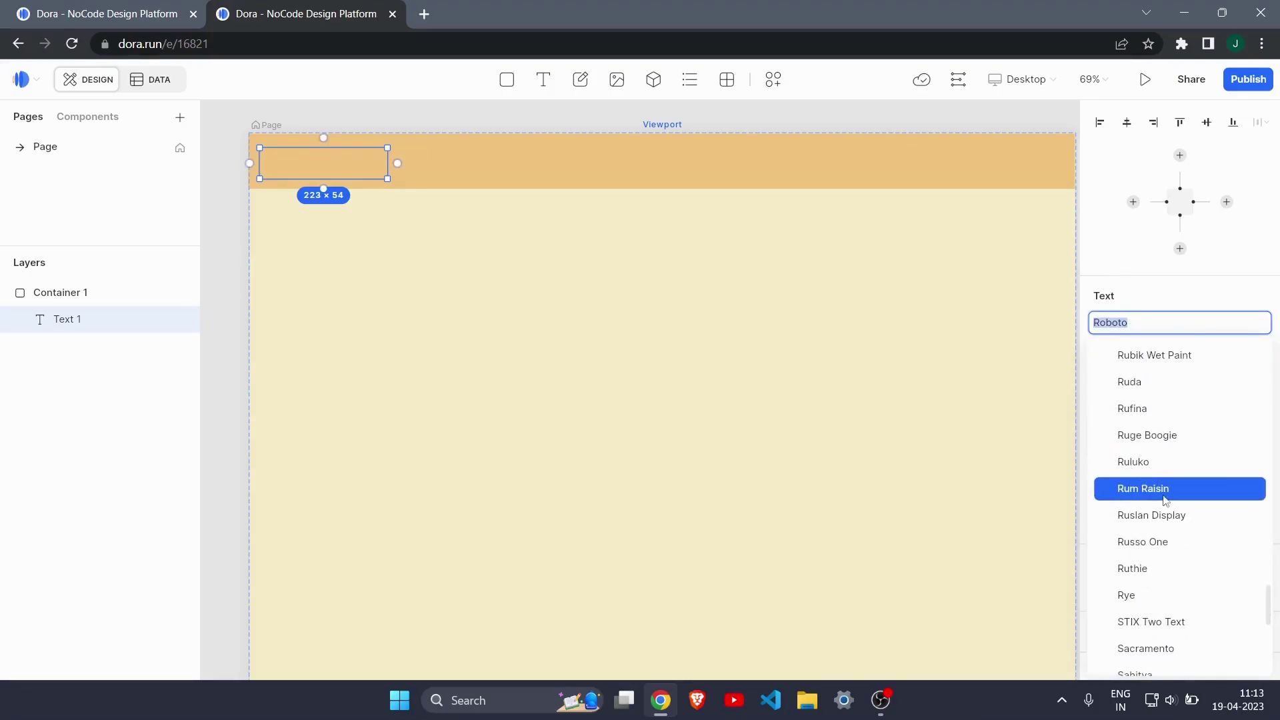
scroll(1148, 541, down, 3)
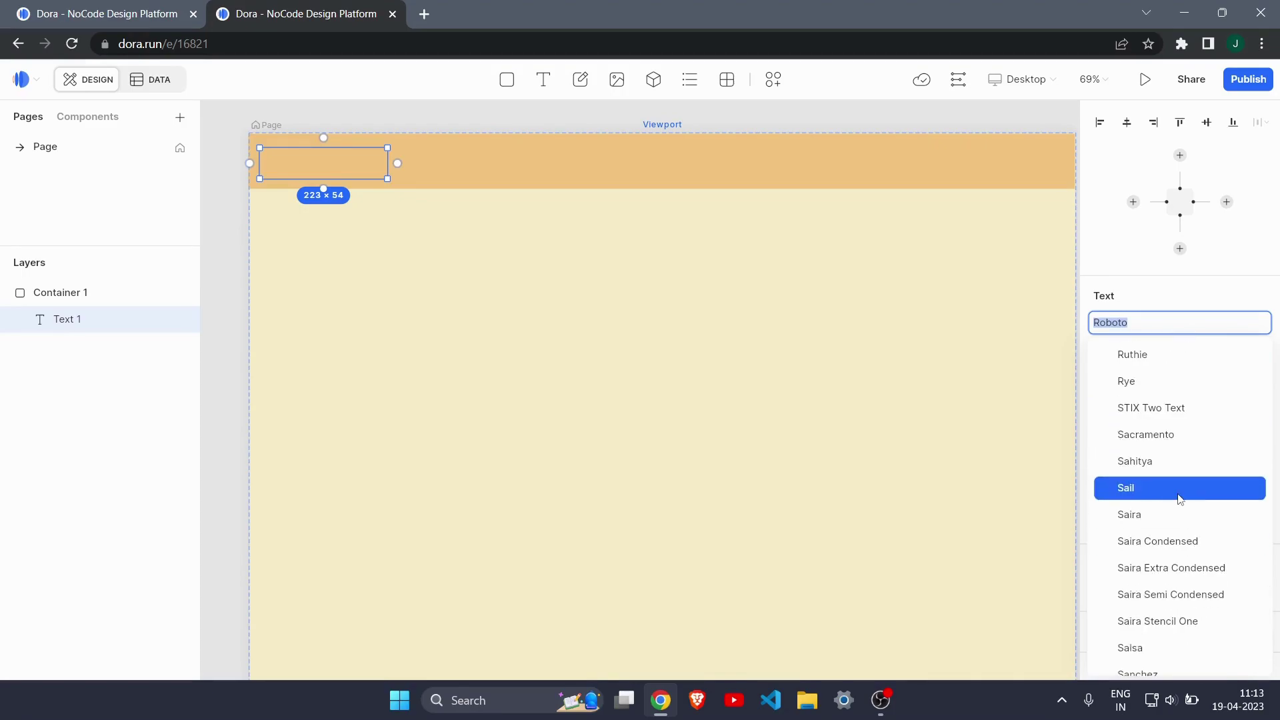
click(1180, 495)
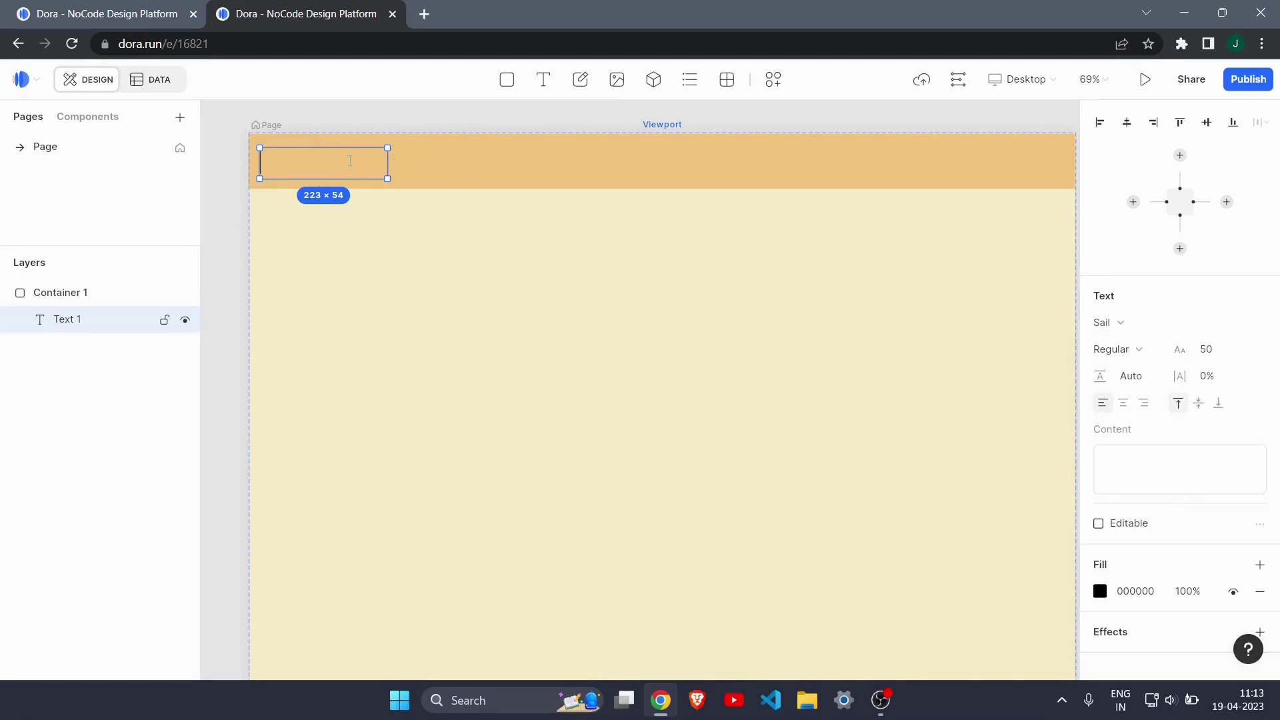
text(TWD)
click(437, 233)
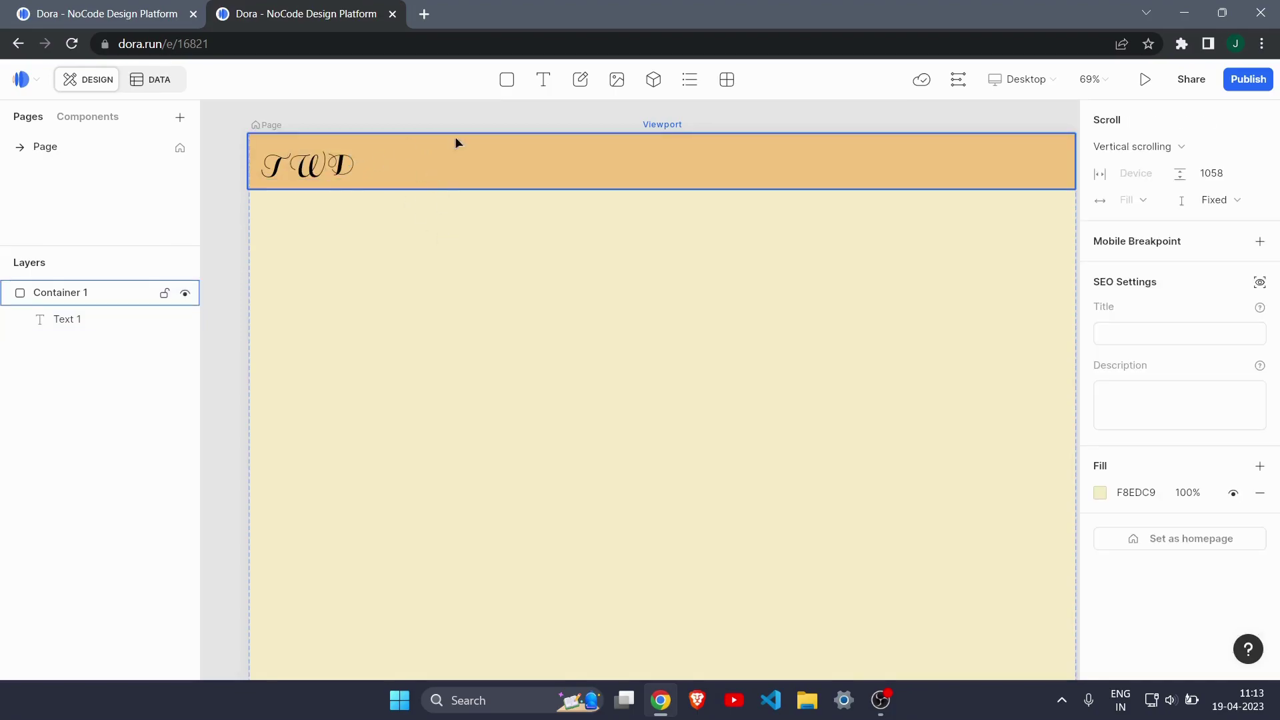
Draw a second text box about 202 × 50 around the middle of the header and choose the Sail font for it.
click(542, 79)
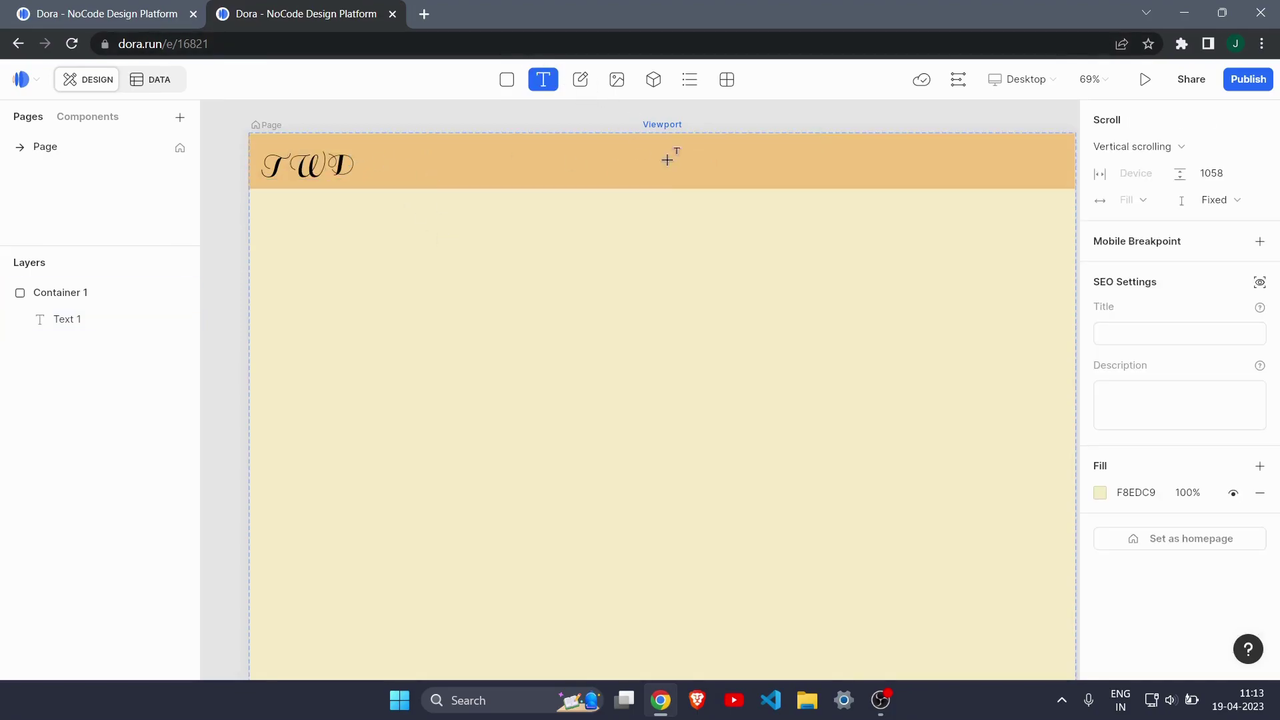
drag(656, 150, 773, 180)
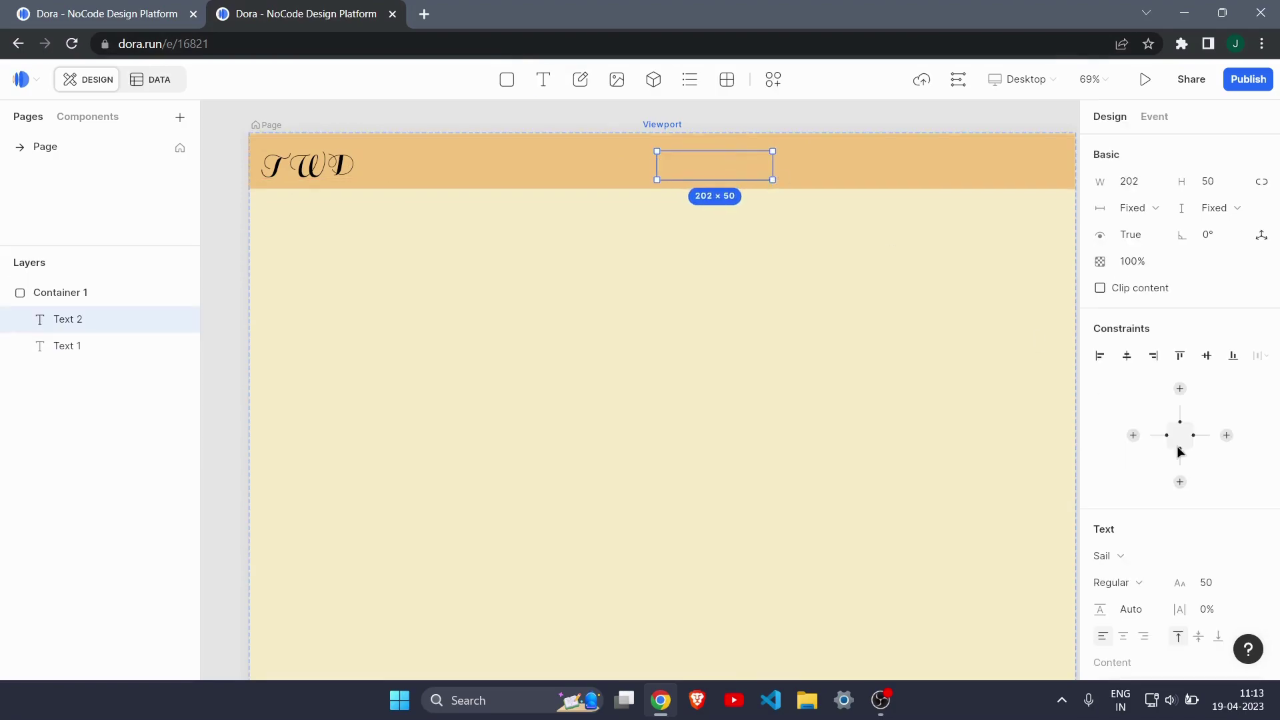
click(1126, 565)
scroll(1006, 425, down, 5)
text(Sail)
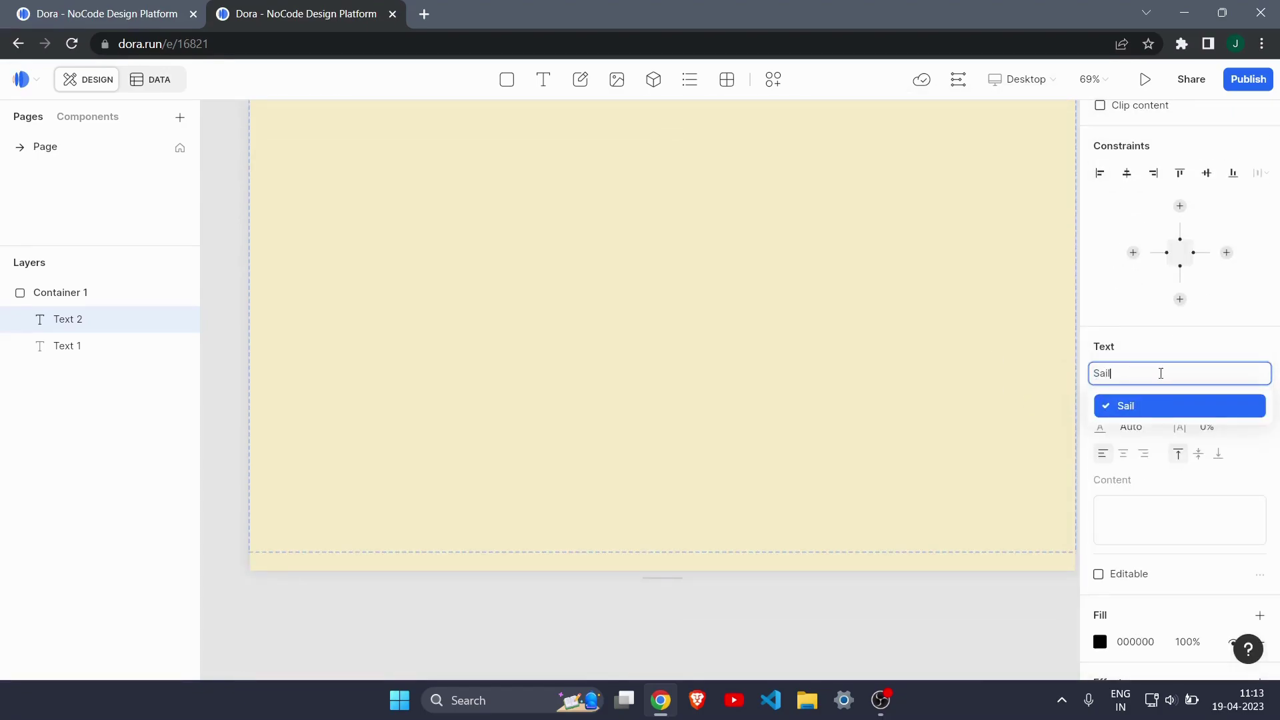
click(1185, 410)
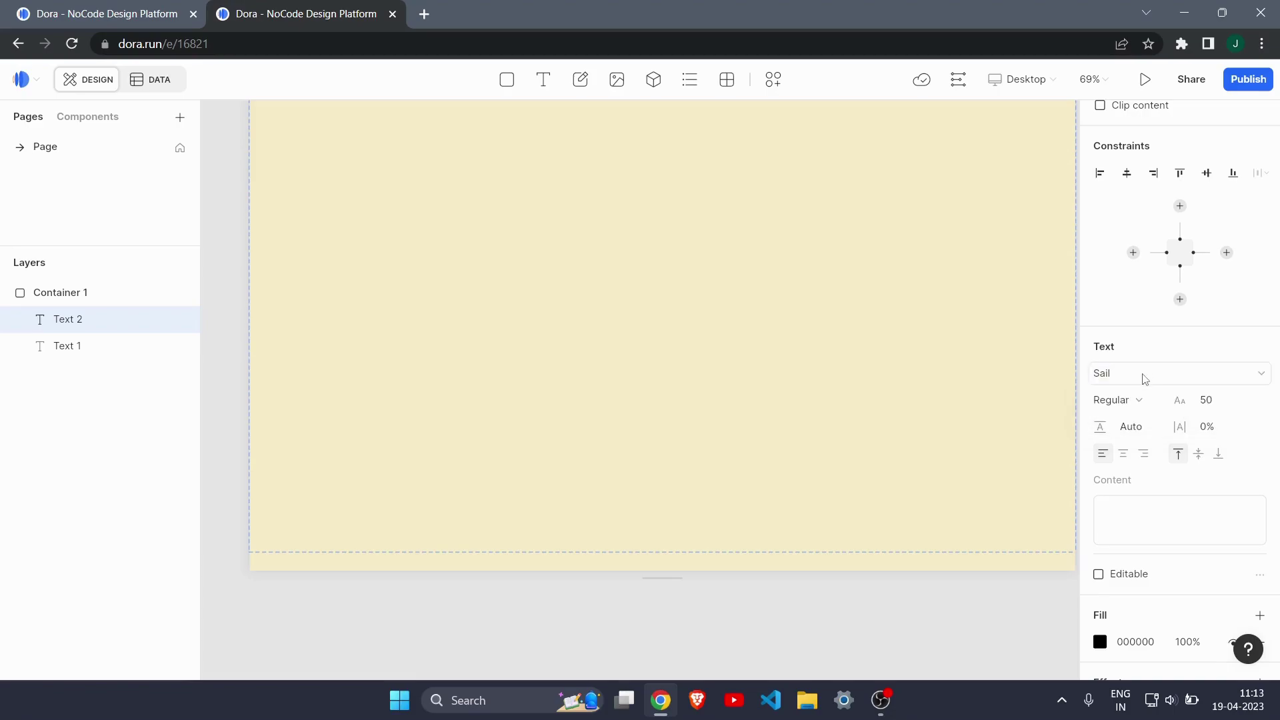
Change the second header text box's font to Scada and enter Home as its text.
click(1140, 374)
scroll(1157, 555, down, 3)
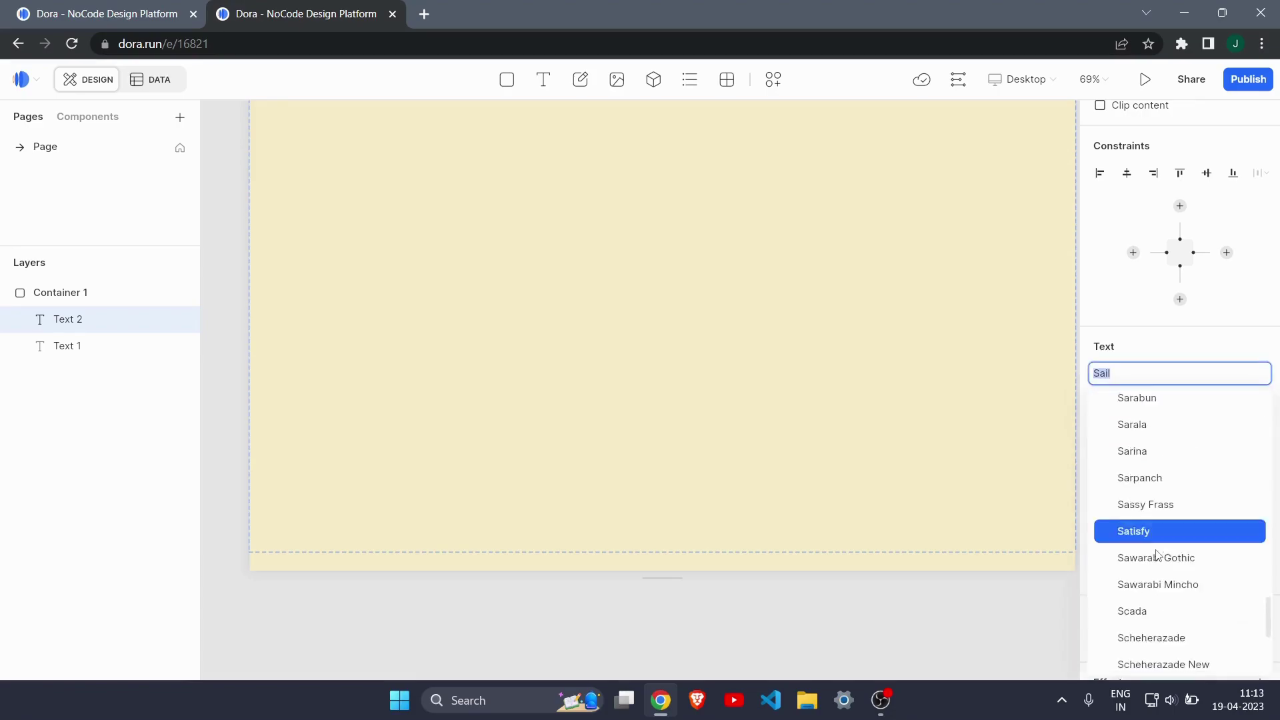
click(1176, 612)
scroll(932, 360, up, 3)
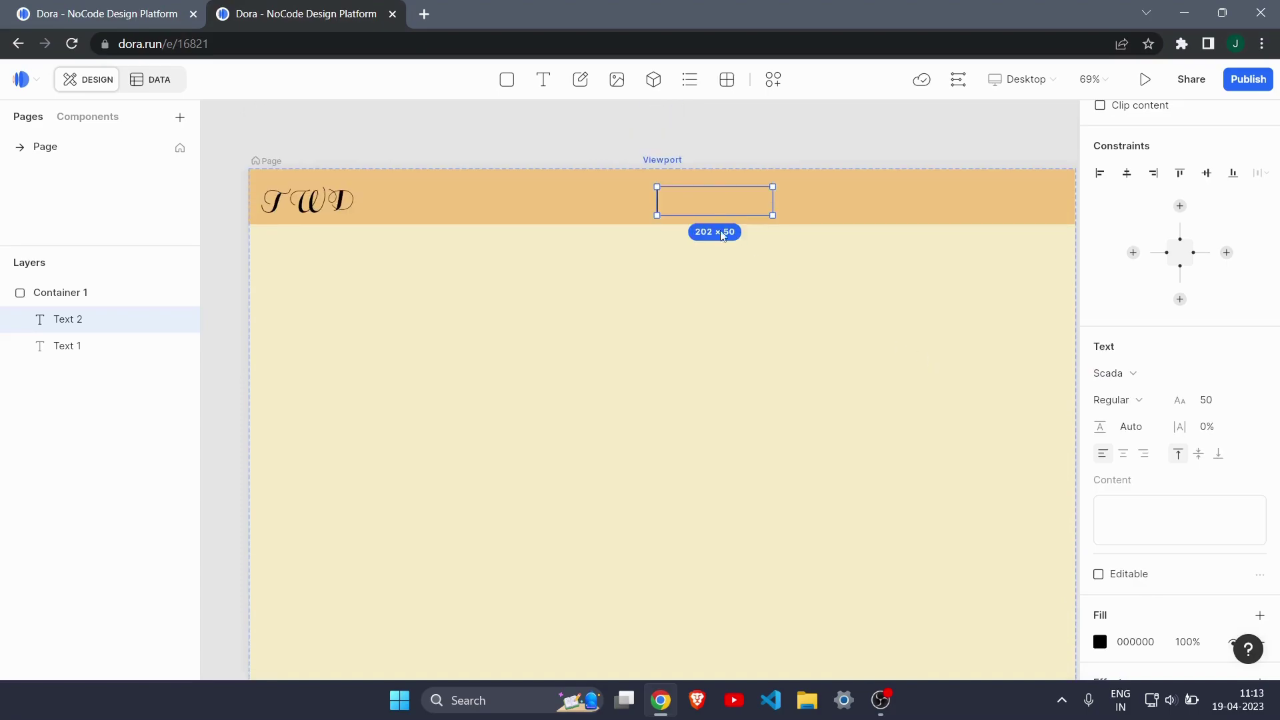
text(Home)
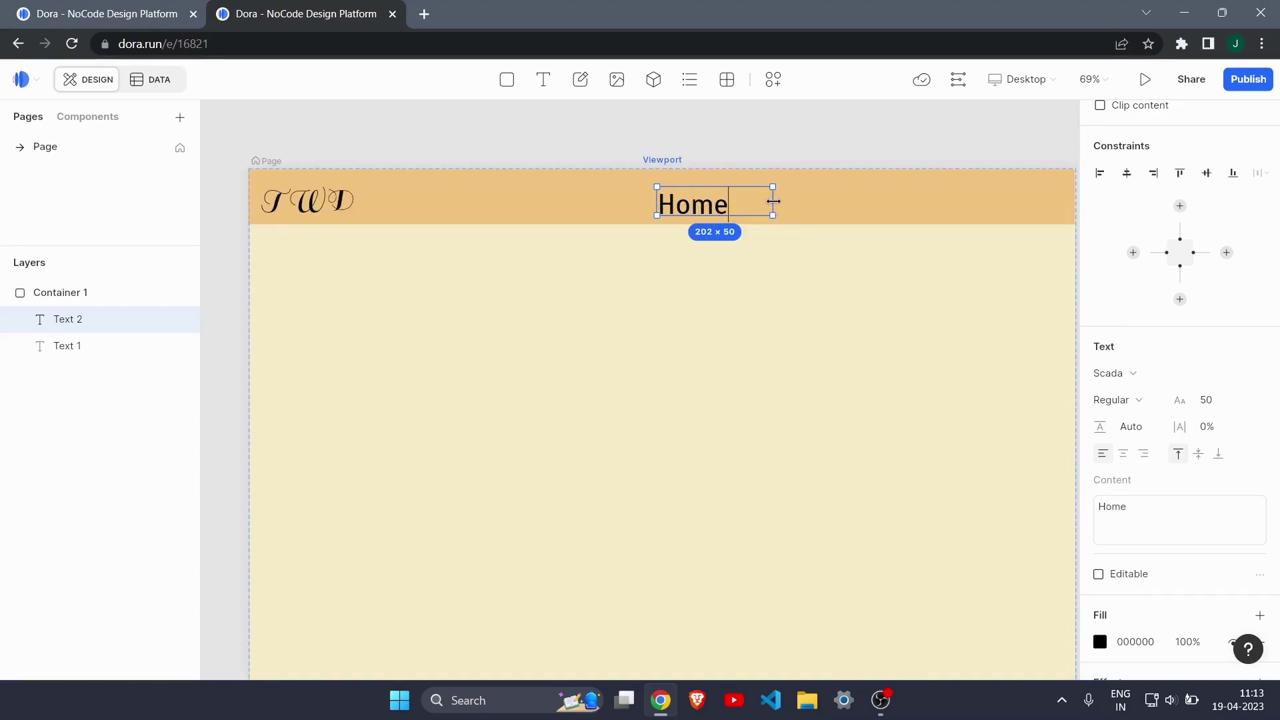
click(727, 212)
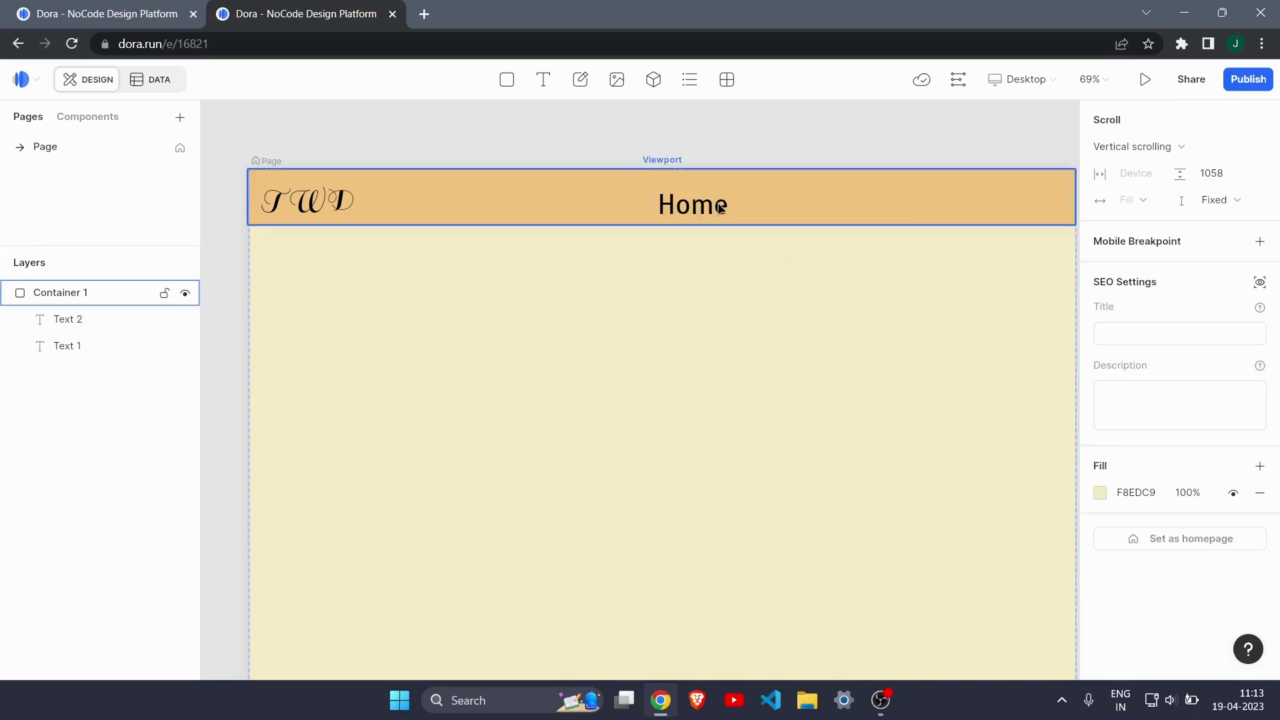
Duplicate the Home text, place the copy to its right in the header, and change its text to Contact.
click(720, 208)
right_click(719, 200)
click(740, 214)
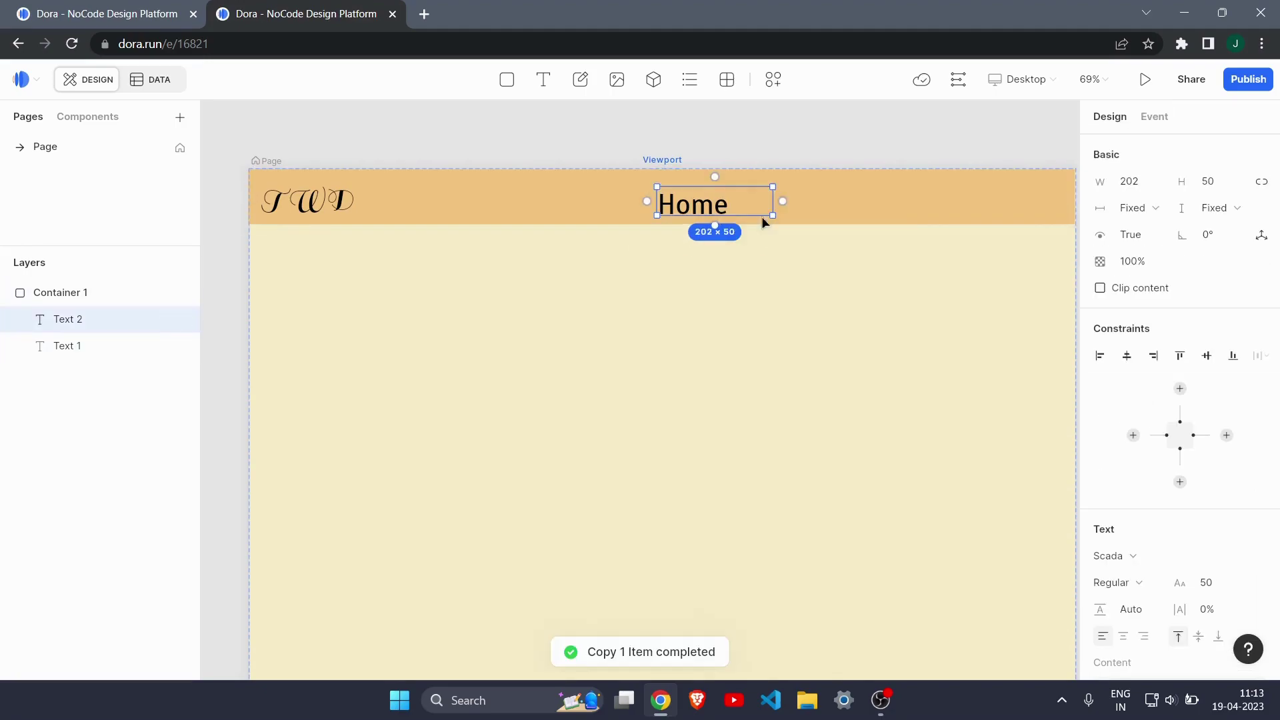
right_click(818, 196)
click(865, 228)
drag(735, 205, 854, 205)
double_click(833, 205)
text(Contact)
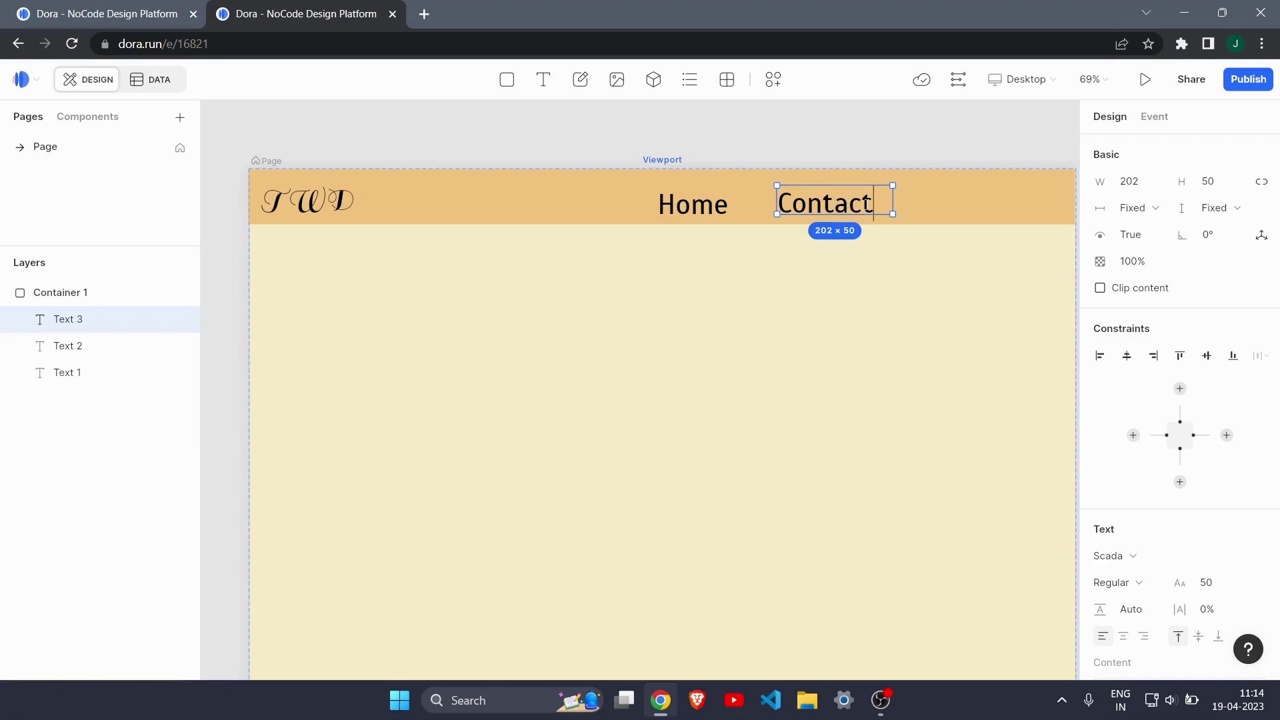
Shift the Home and Contact texts slightly left to adjust their spacing in the header.
right_click(865, 201)
click(922, 240)
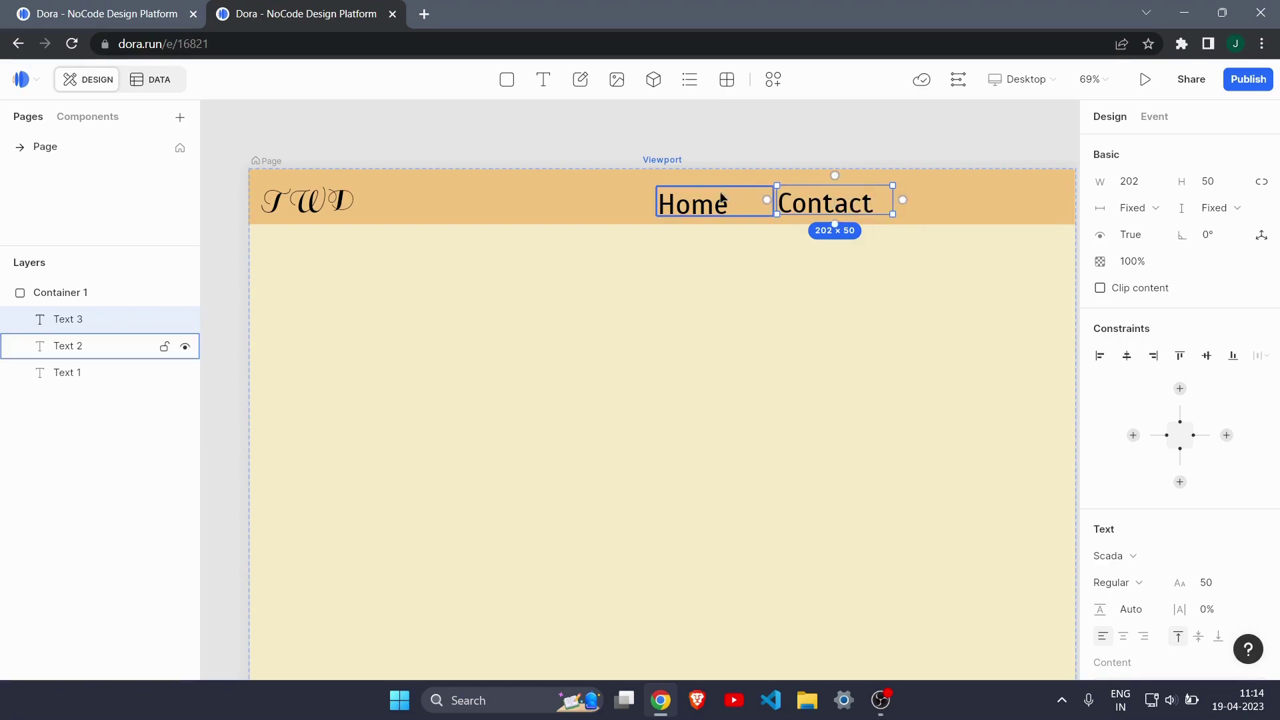
mouse_move(726, 204)
mouse_down()
mouse_move(779, 204)
mouse_move(712, 205)
mouse_up()
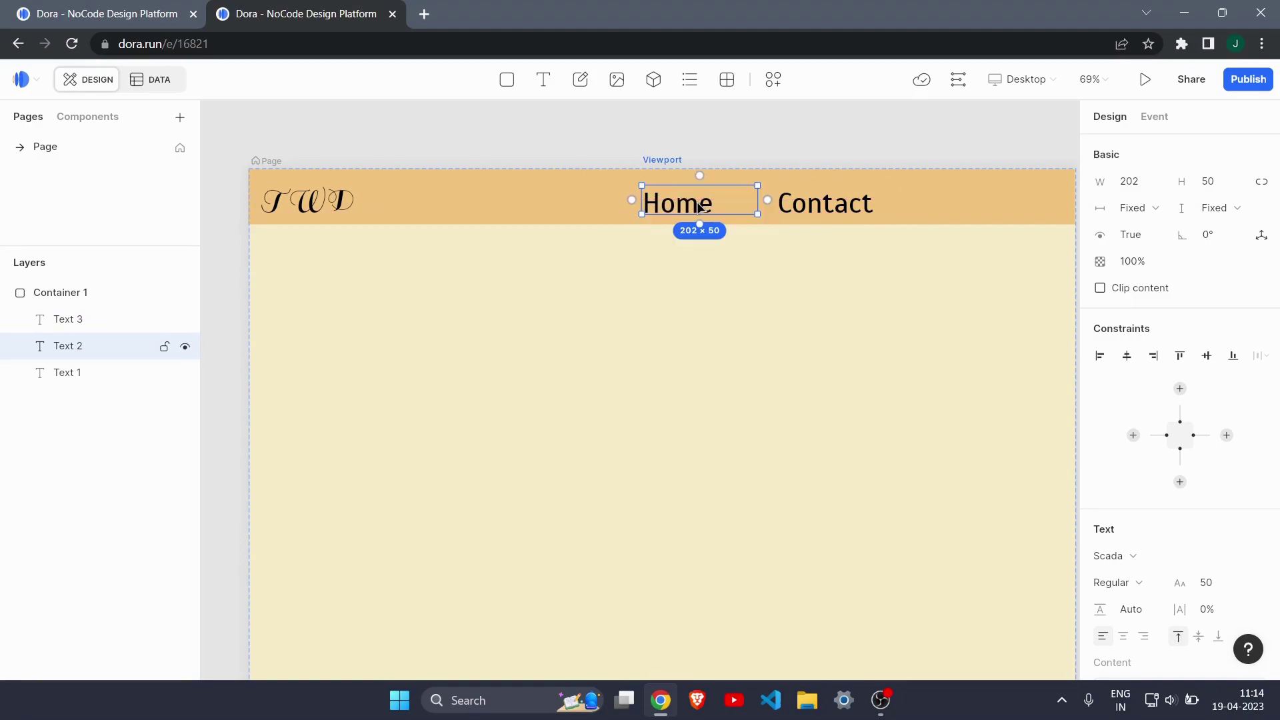
mouse_move(793, 205)
mouse_down()
mouse_move(828, 205)
mouse_move(789, 204)
mouse_up()
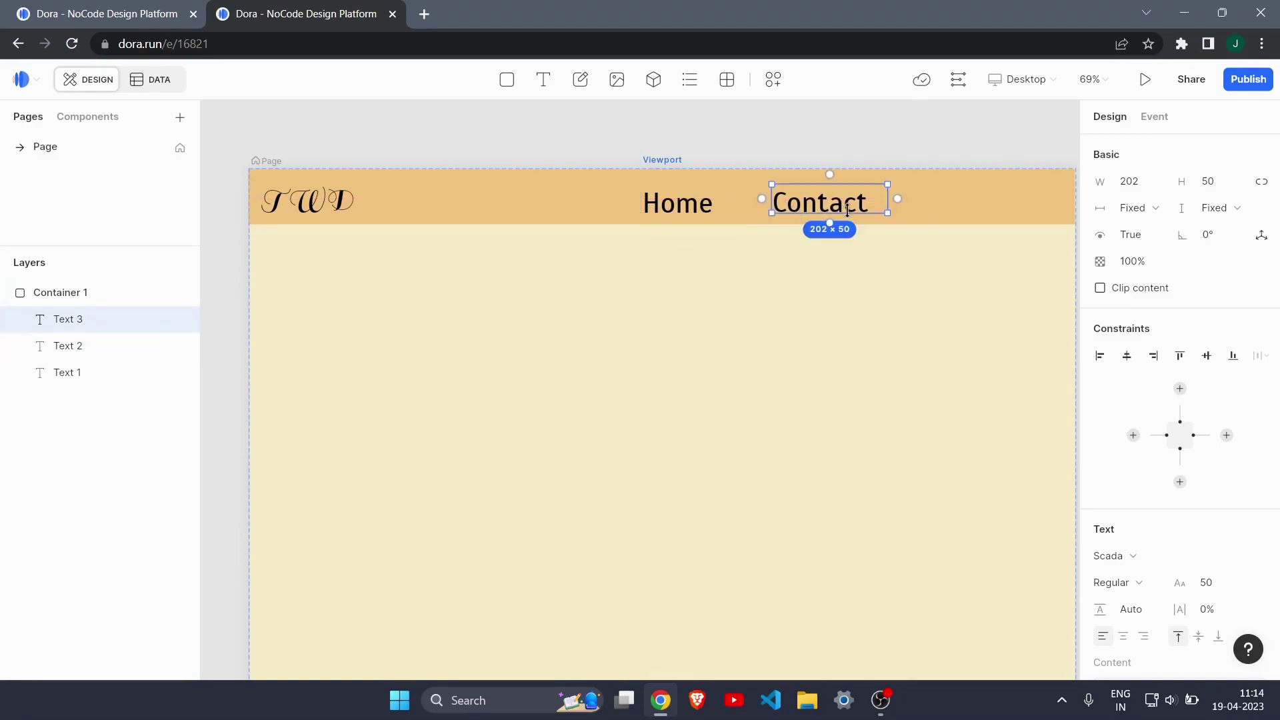
Duplicate the Contact text and place the copy to its right in the header.
right_click(826, 201)
click(851, 212)
right_click(851, 212)
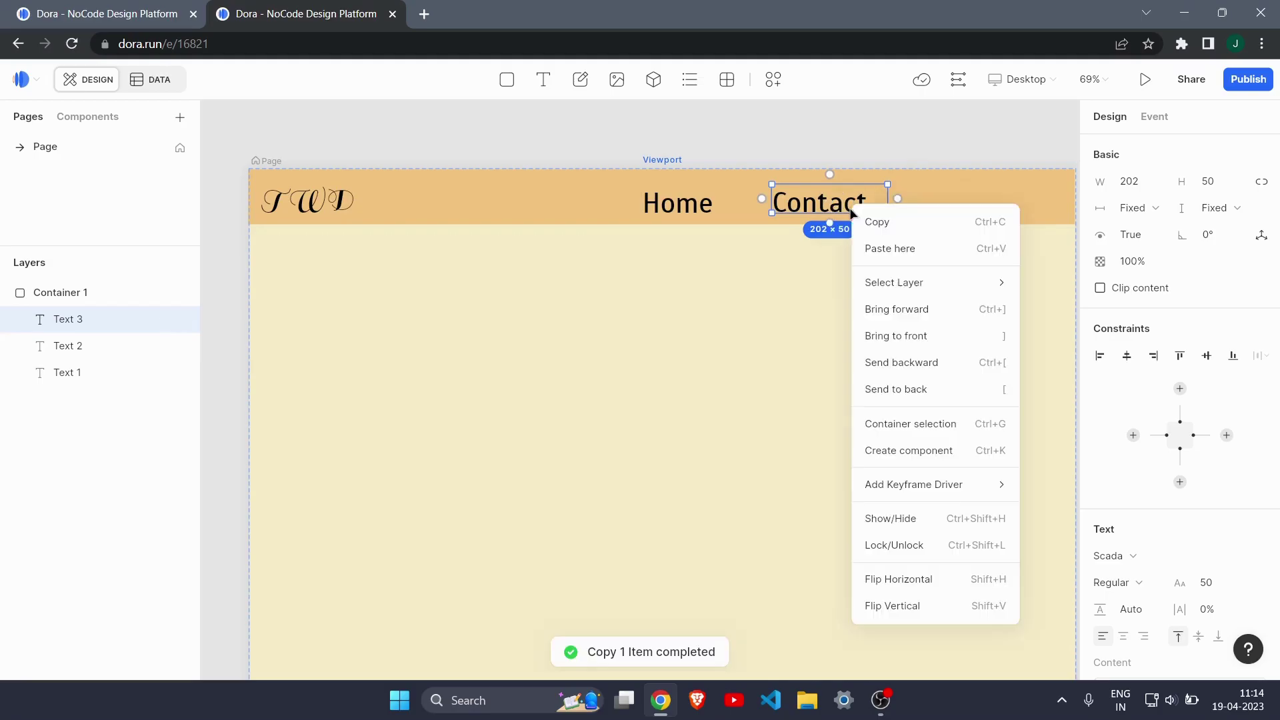
click(909, 253)
drag(834, 205, 981, 207)
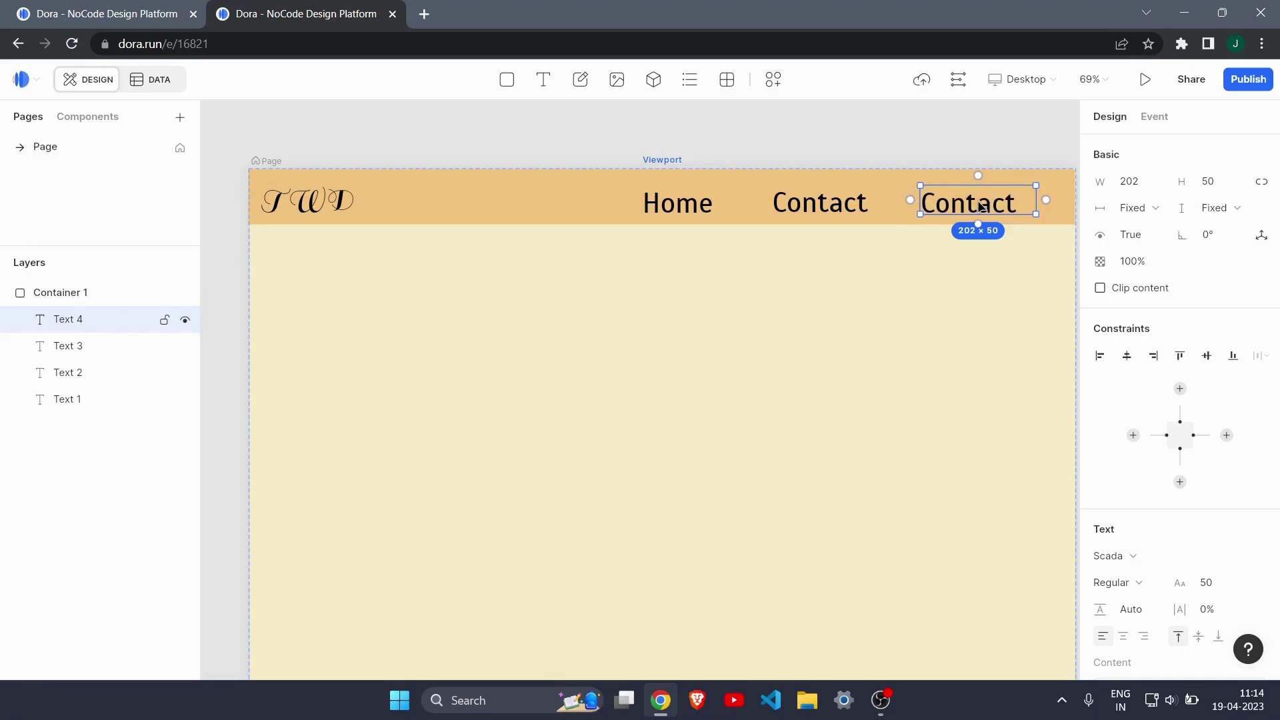
Replace the text of the rightmost header label with Order.
double_click(980, 205)
text(Abou)
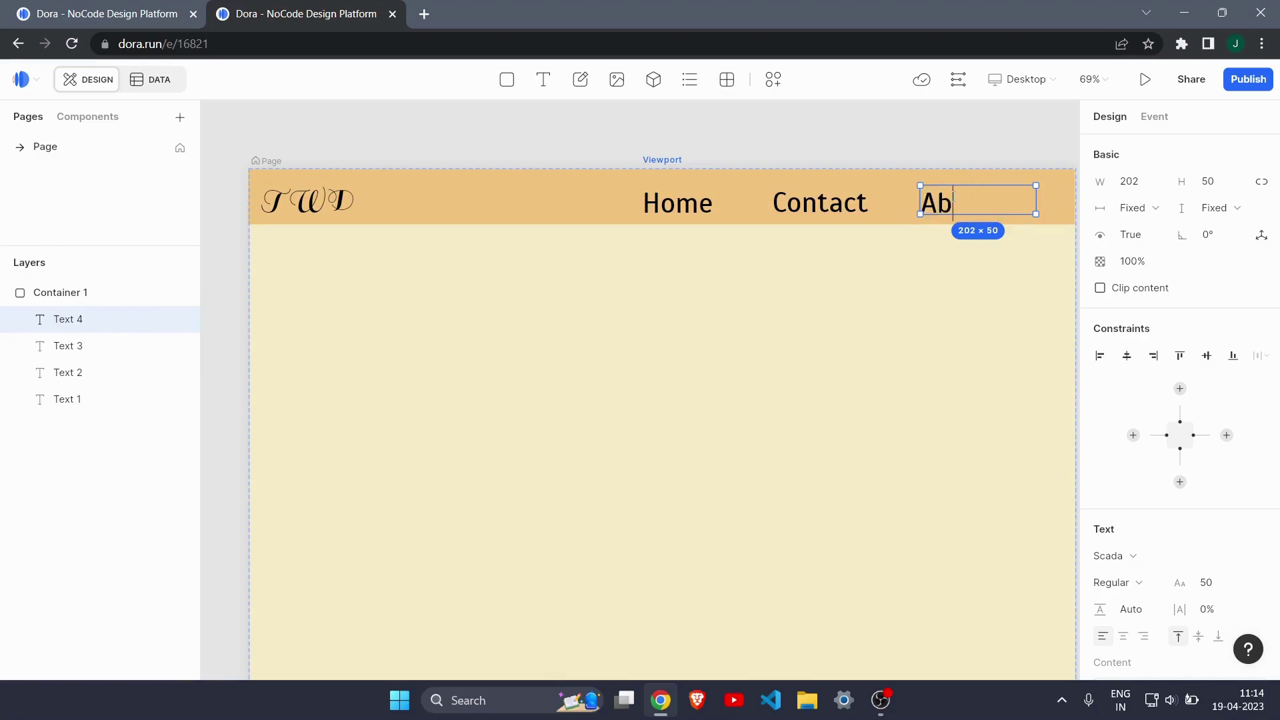
key(BackSpace)
key(BackSpace)
key(BackSpace)
key(BackSpace)
text(Order)
click(940, 277)
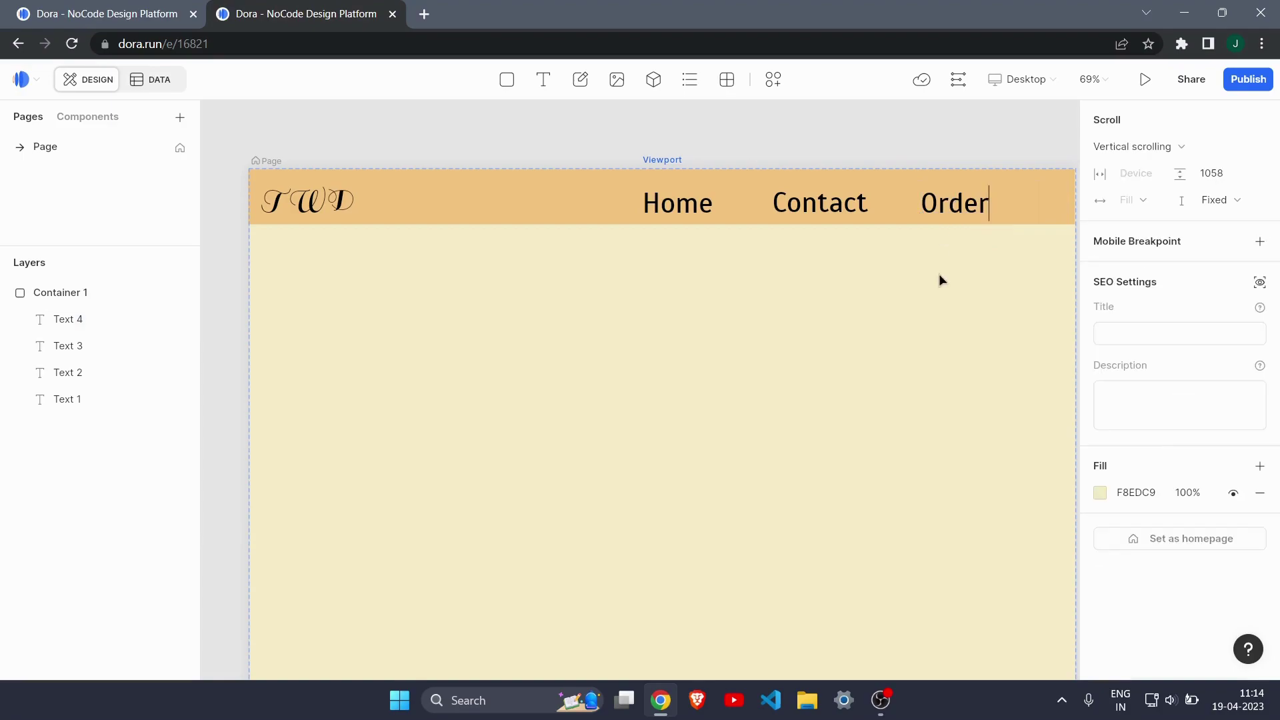
Draw a large text box about 616 × 660 below the header on the left half of the page.
scroll(897, 243, down, 1)
scroll(896, 243, down, 1)
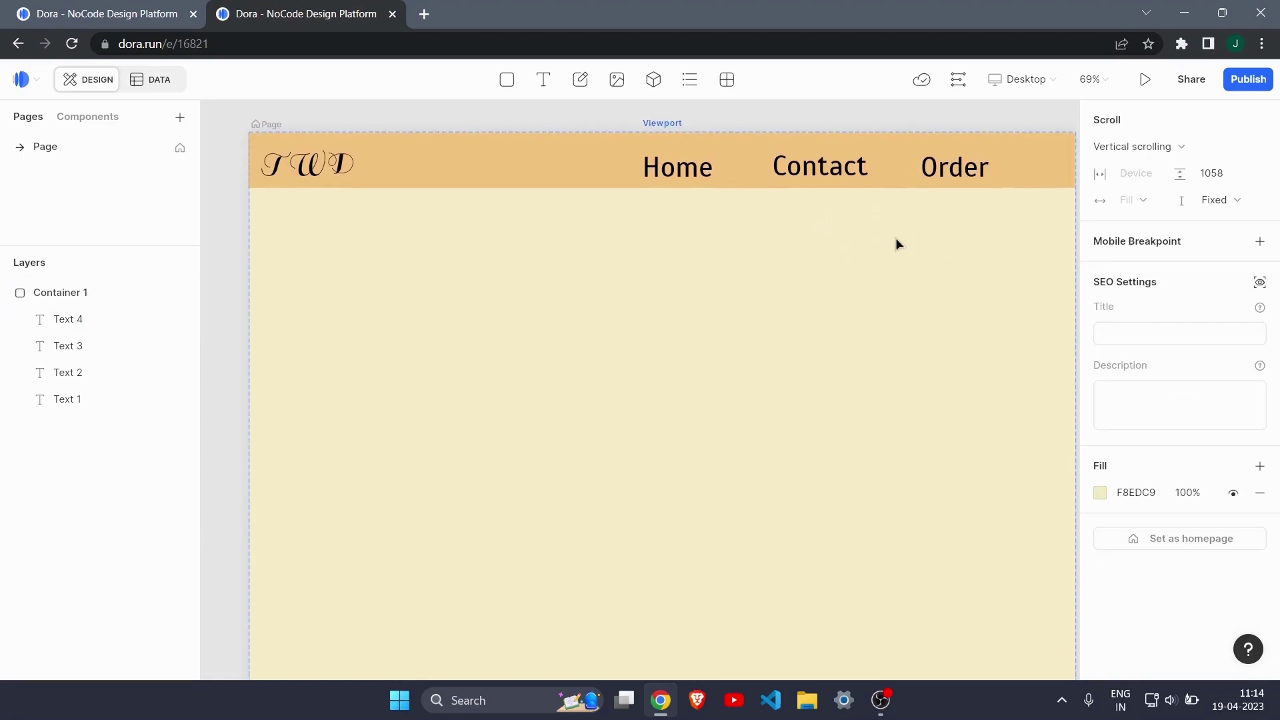
click(544, 80)
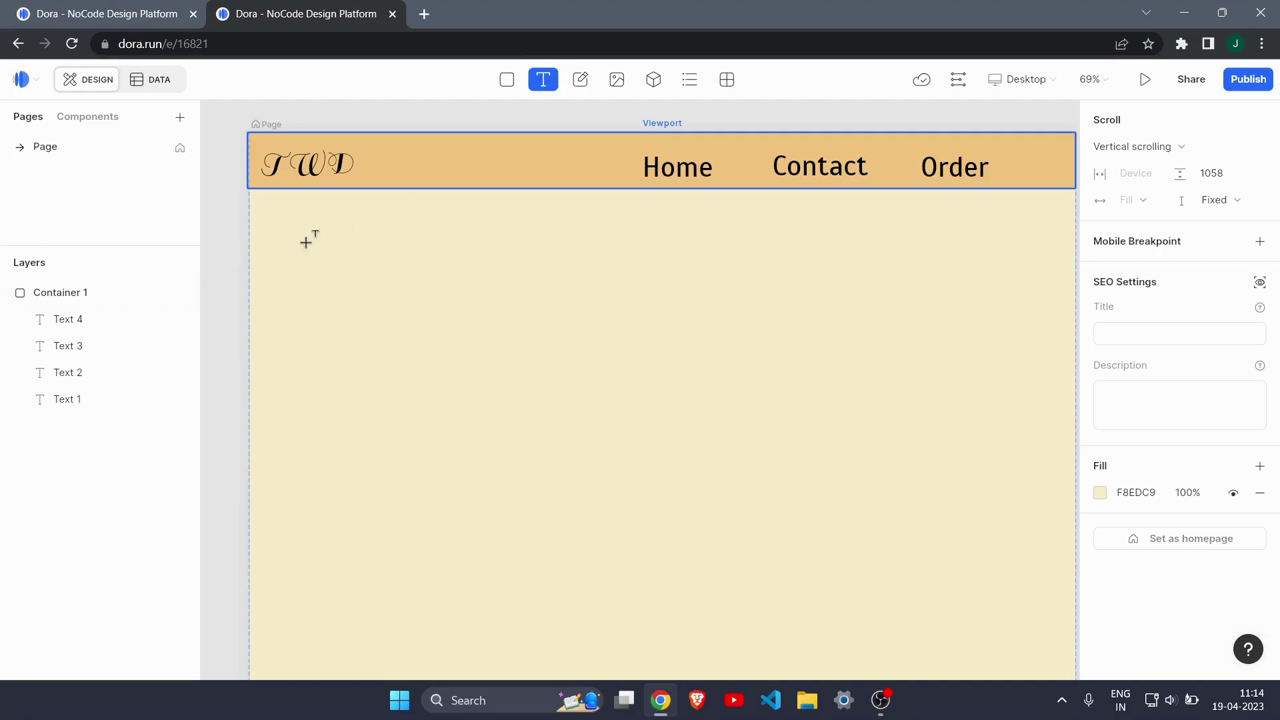
drag(270, 237, 623, 614)
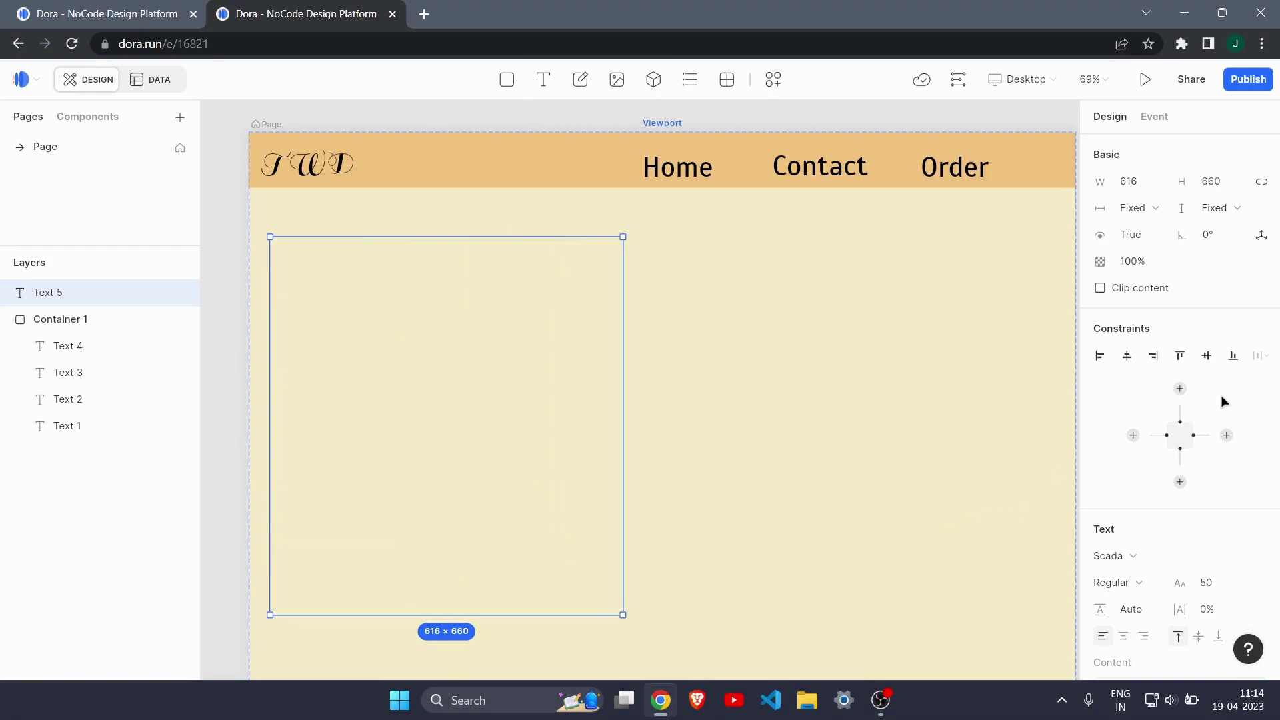
Set the large text box's font size to 200.
click(1211, 584)
text(200)
key(Return)
Change the large text box's font to Ultra.
click(1128, 555)
scroll(970, 283, down, 5)
scroll(970, 283, down, 20)
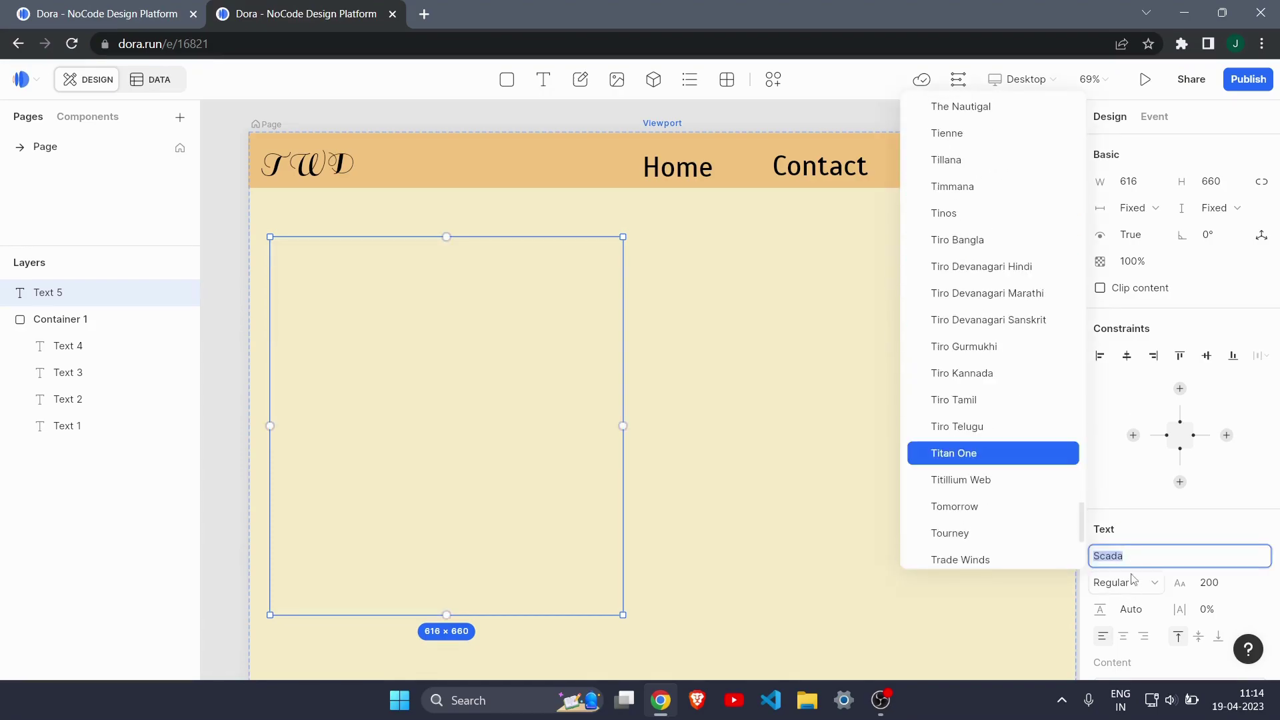
click(1114, 554)
text(Ultra)
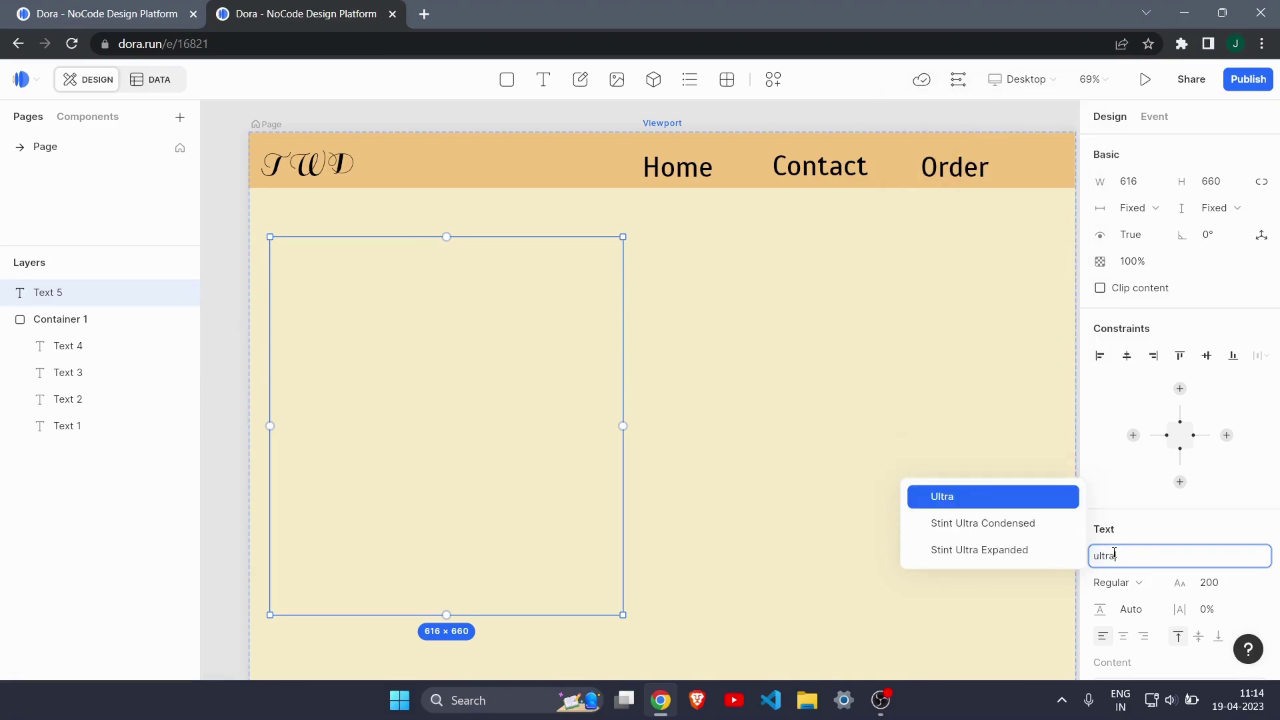
key(Return)
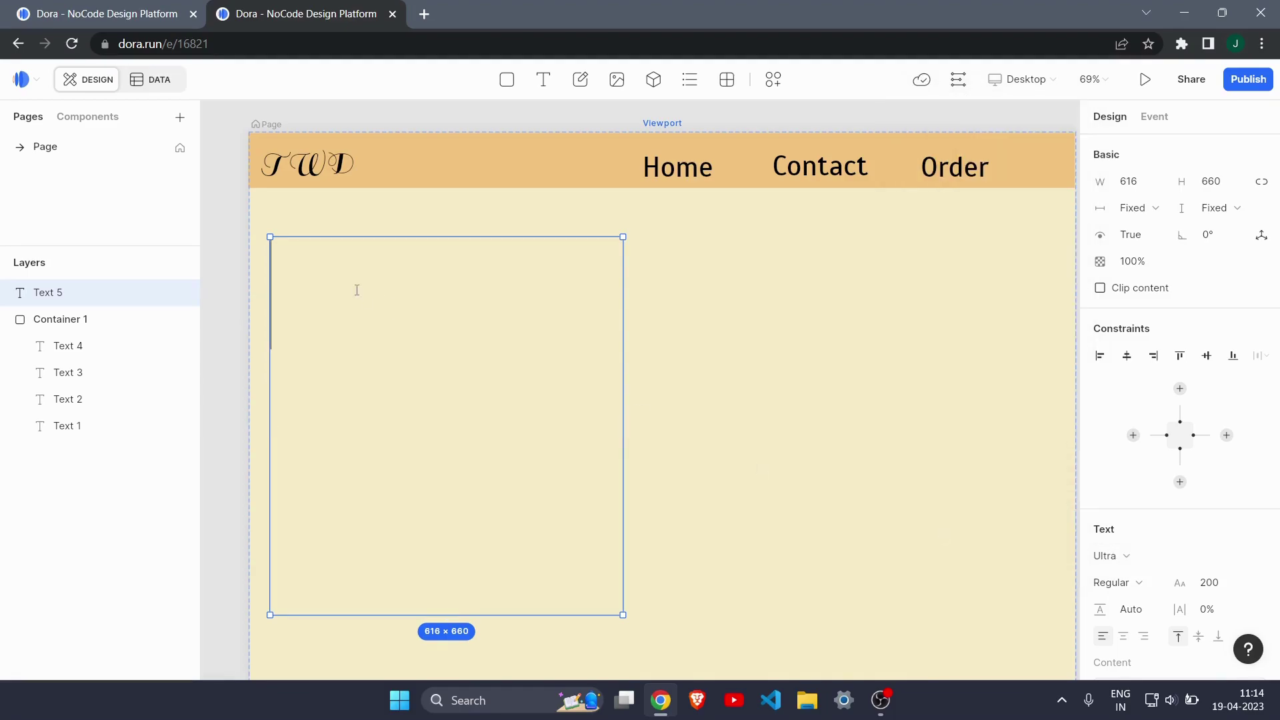
text(Hvae)
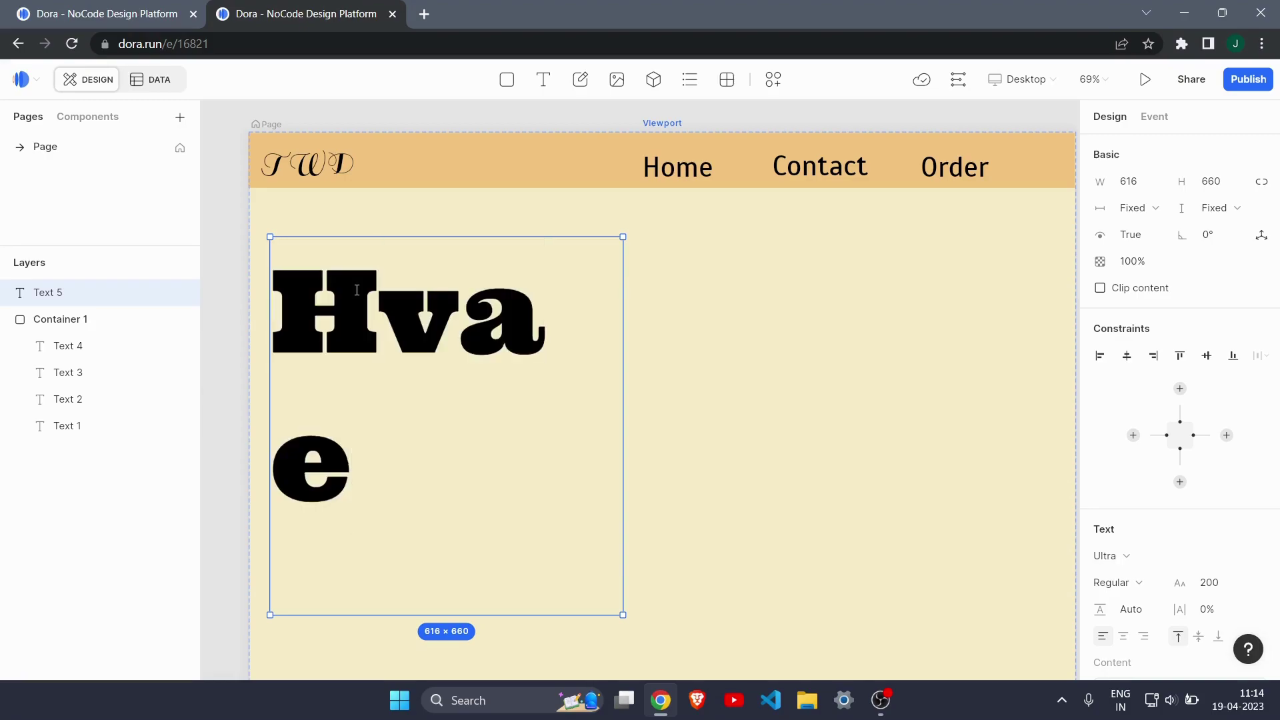
key(BackSpace)
key(BackSpace)
key(BackSpace)
key(BackSpace)
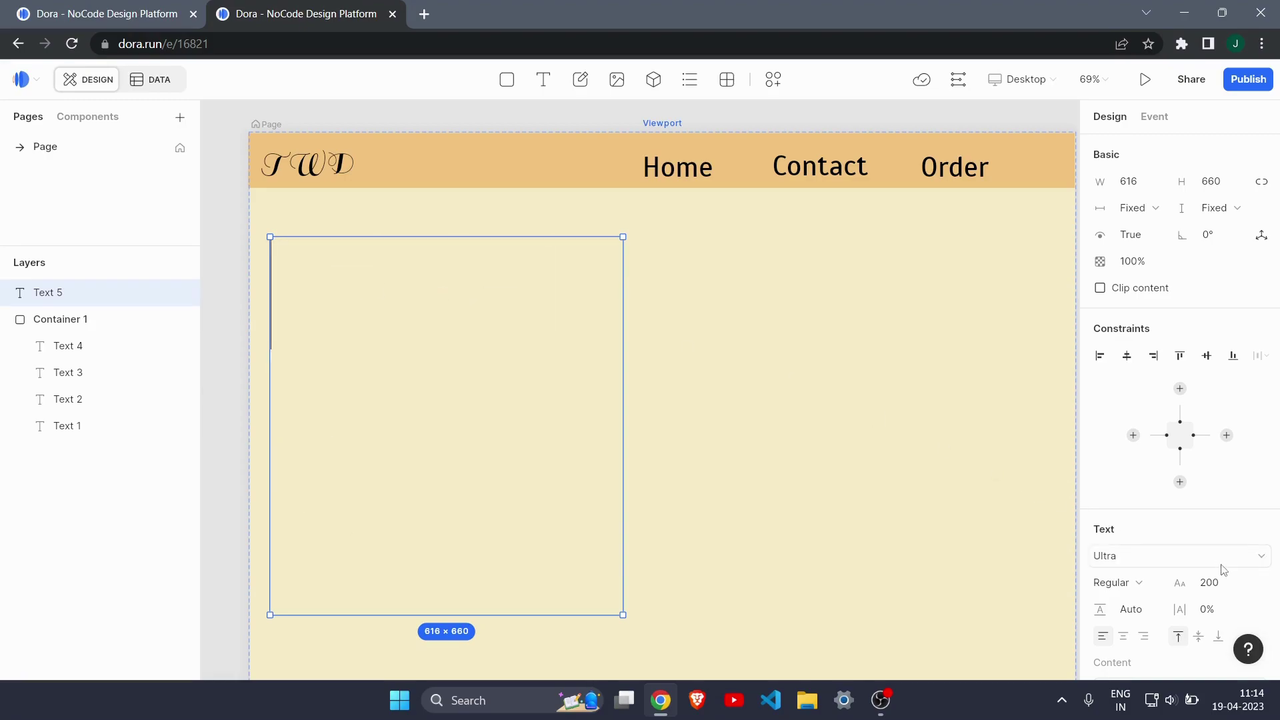
Set the large text box's font size to 100 and start the headline with the line "Have a".
click(1223, 587)
key(Return)
text(H)
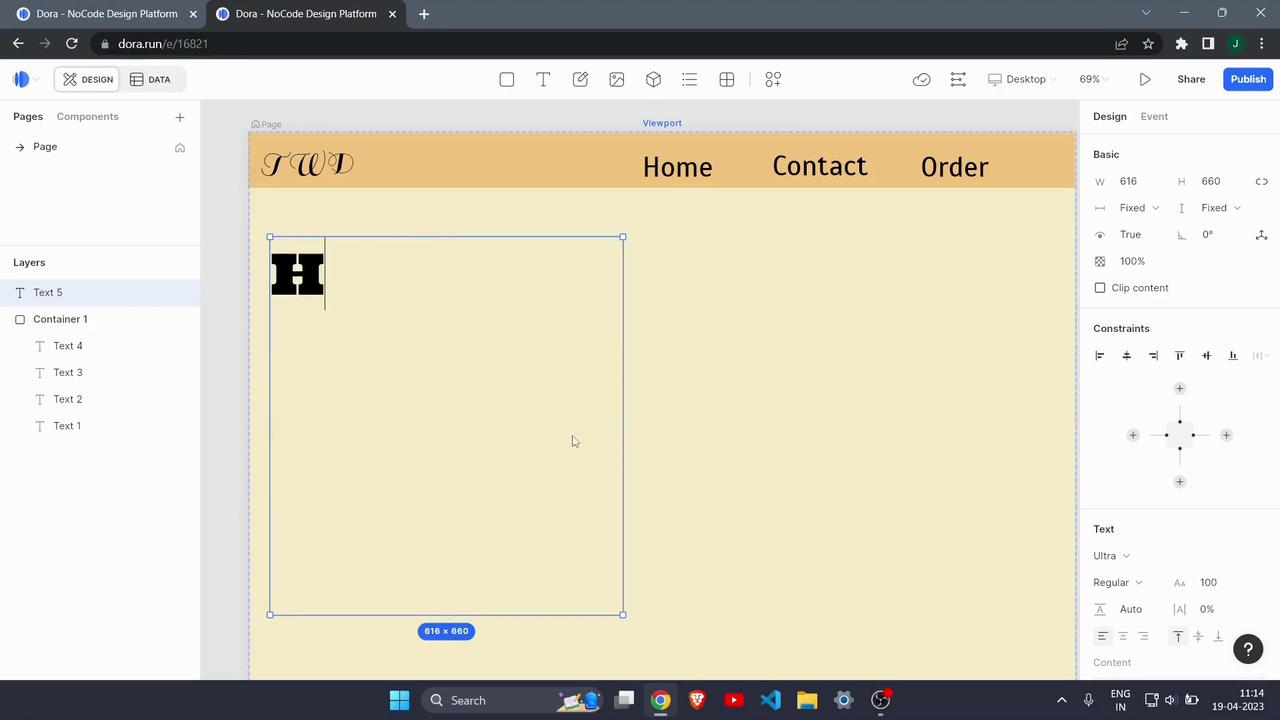
text(ave a)
key(Return)
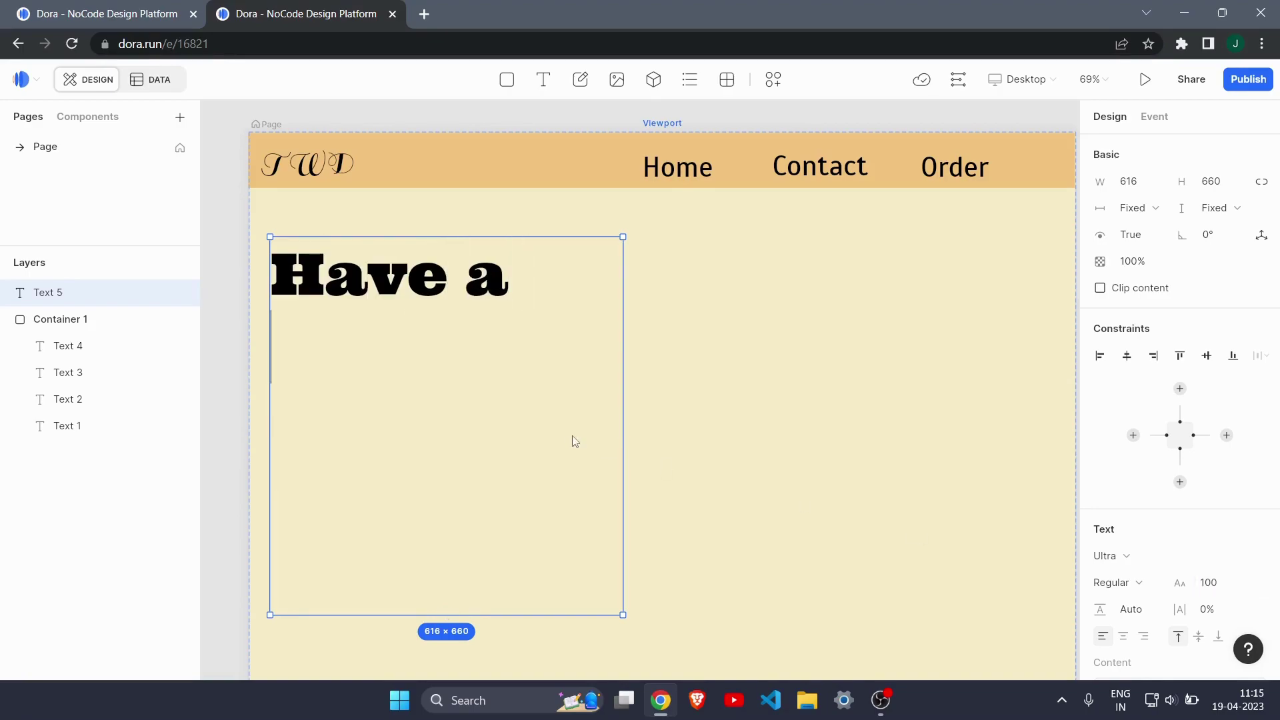
Continue the headline on a new line with the words "tasty food in".
text(taf)
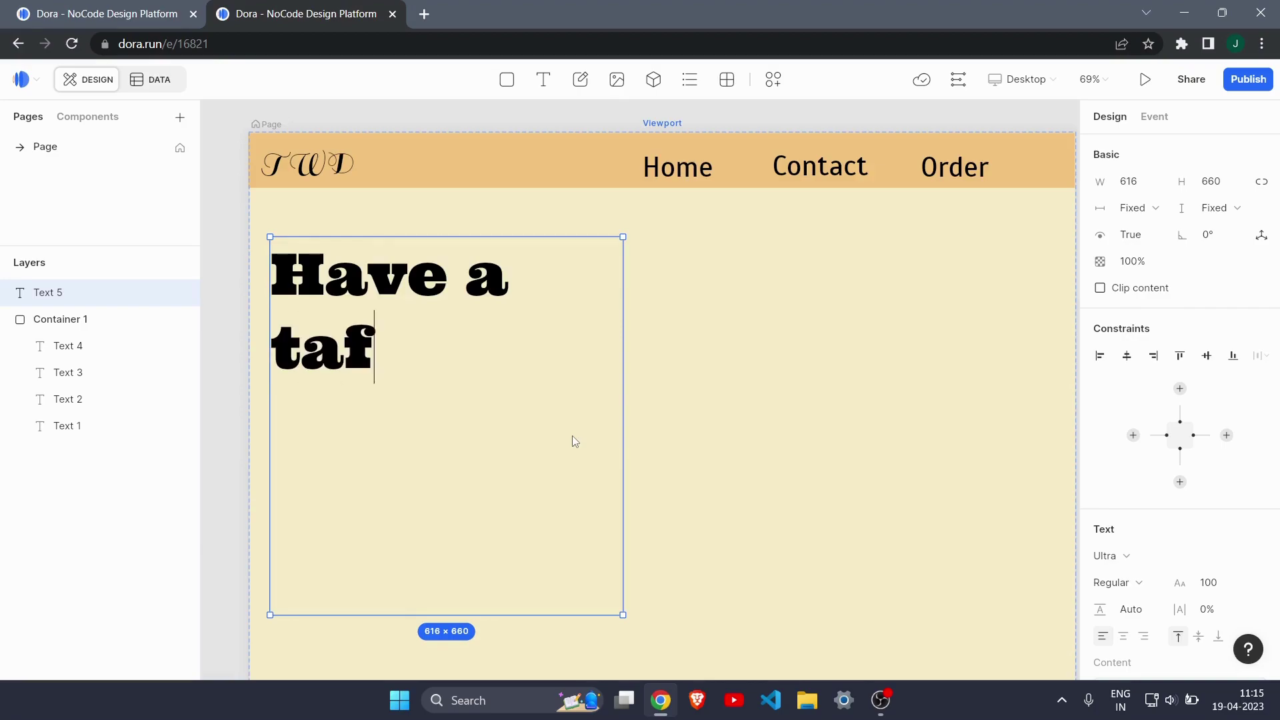
key(BackSpace)
text(sty)
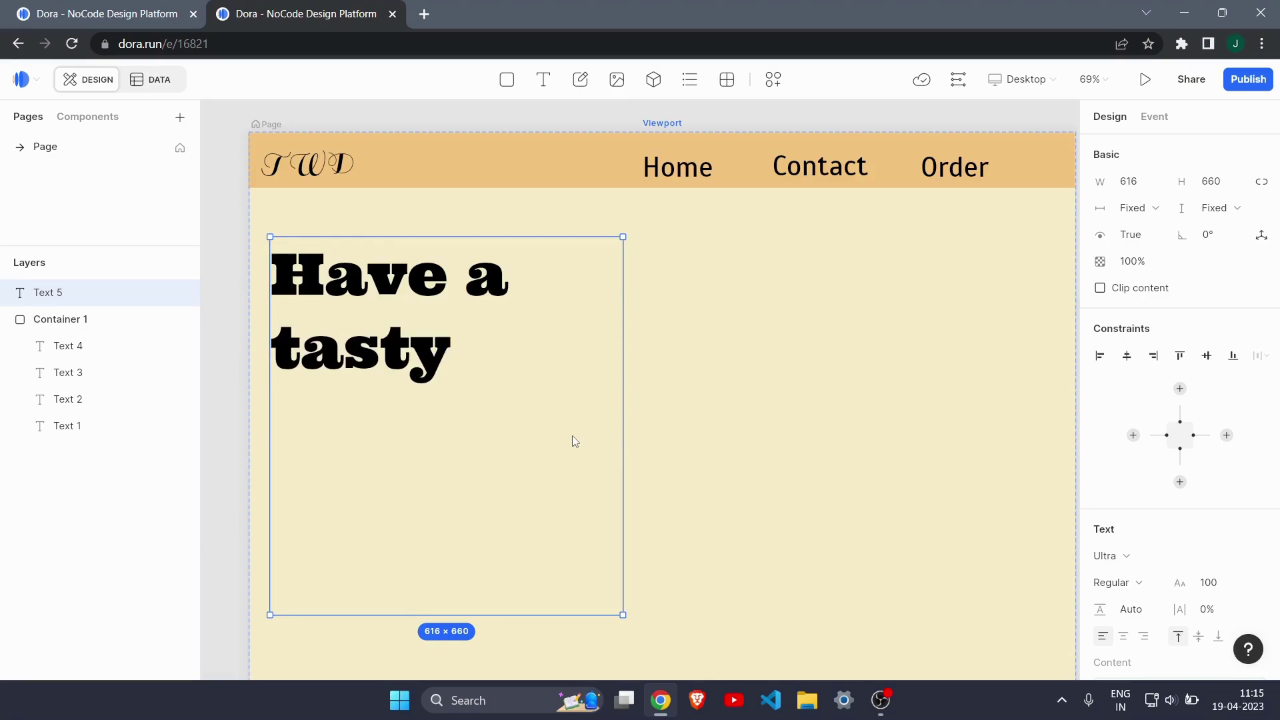
text( food)
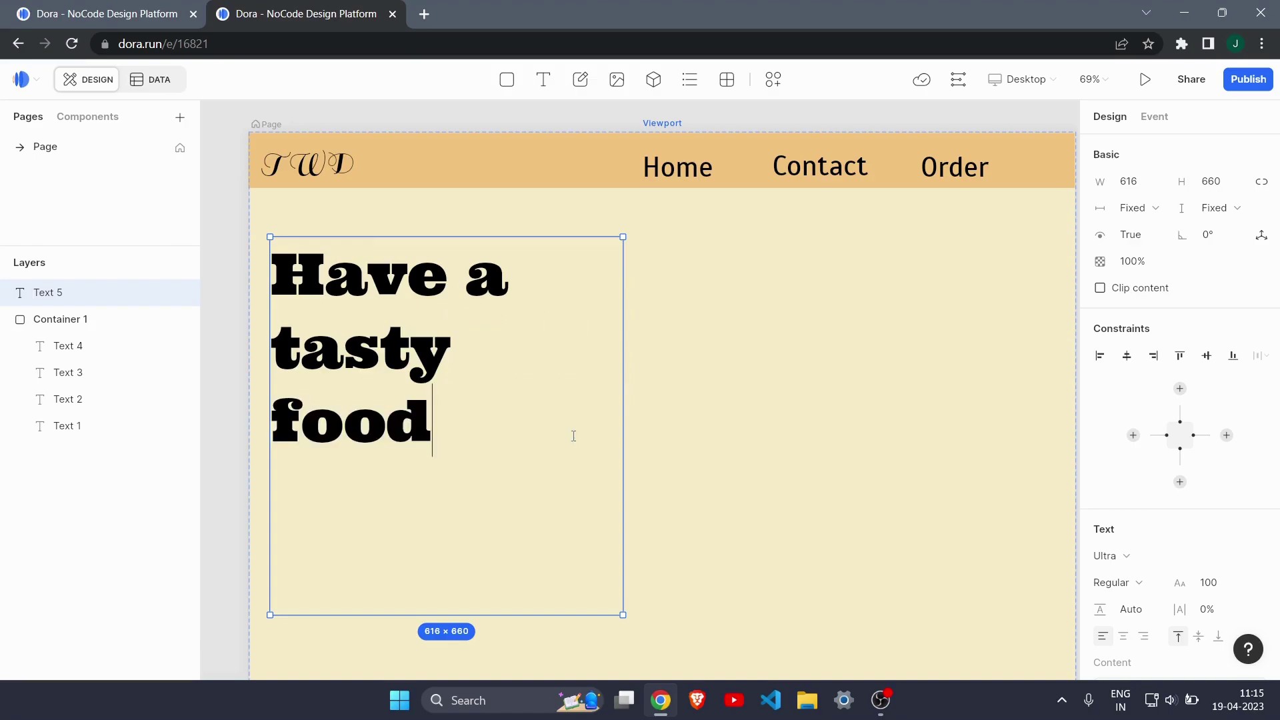
text( in)
key(BackSpace)
key(BackSpace)
text(in ju)
key(BackSpace)
key(BackSpace)
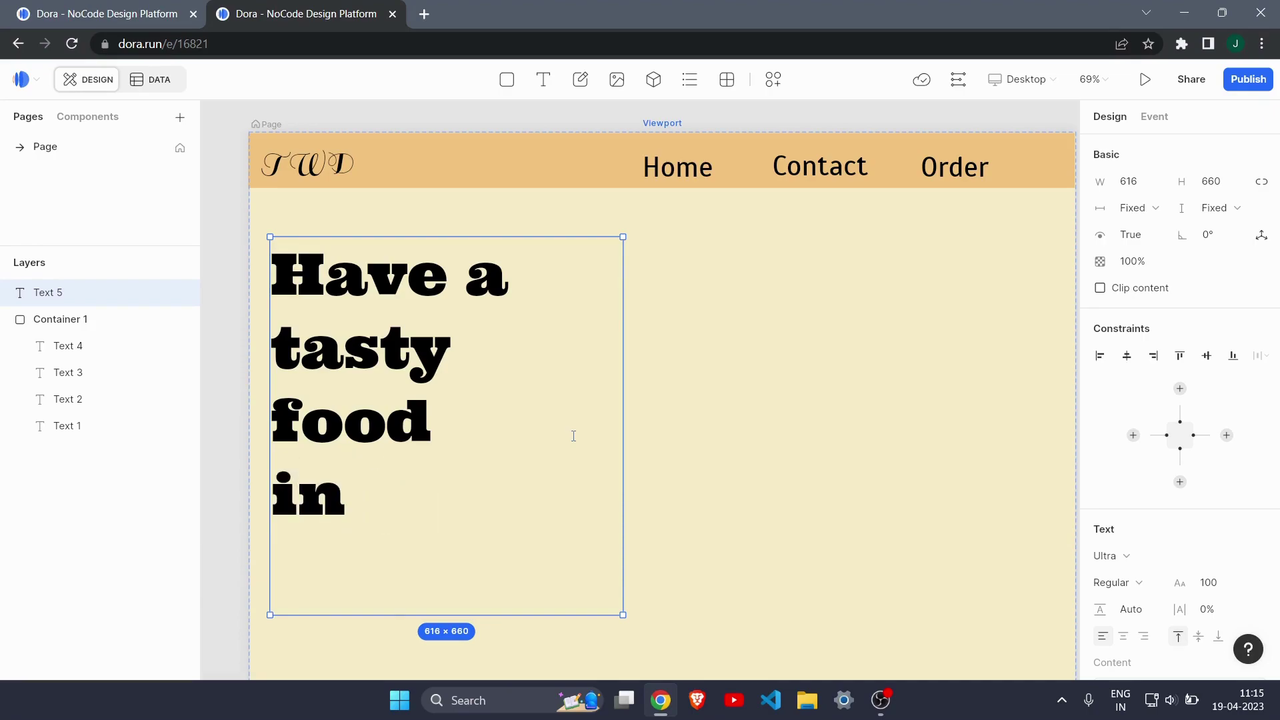
Widen the headline text box to about 761 and complete its text with "your budget.".
drag(623, 508, 706, 510)
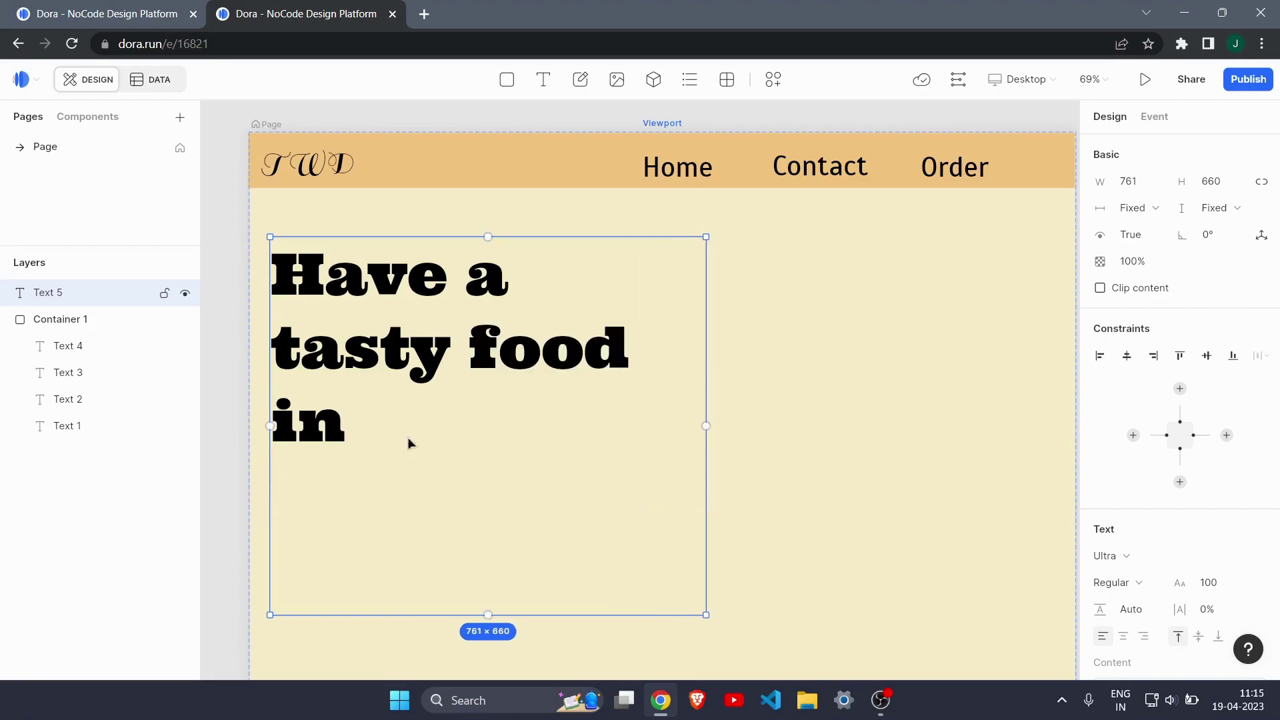
double_click(340, 430)
click(363, 427)
text(your )
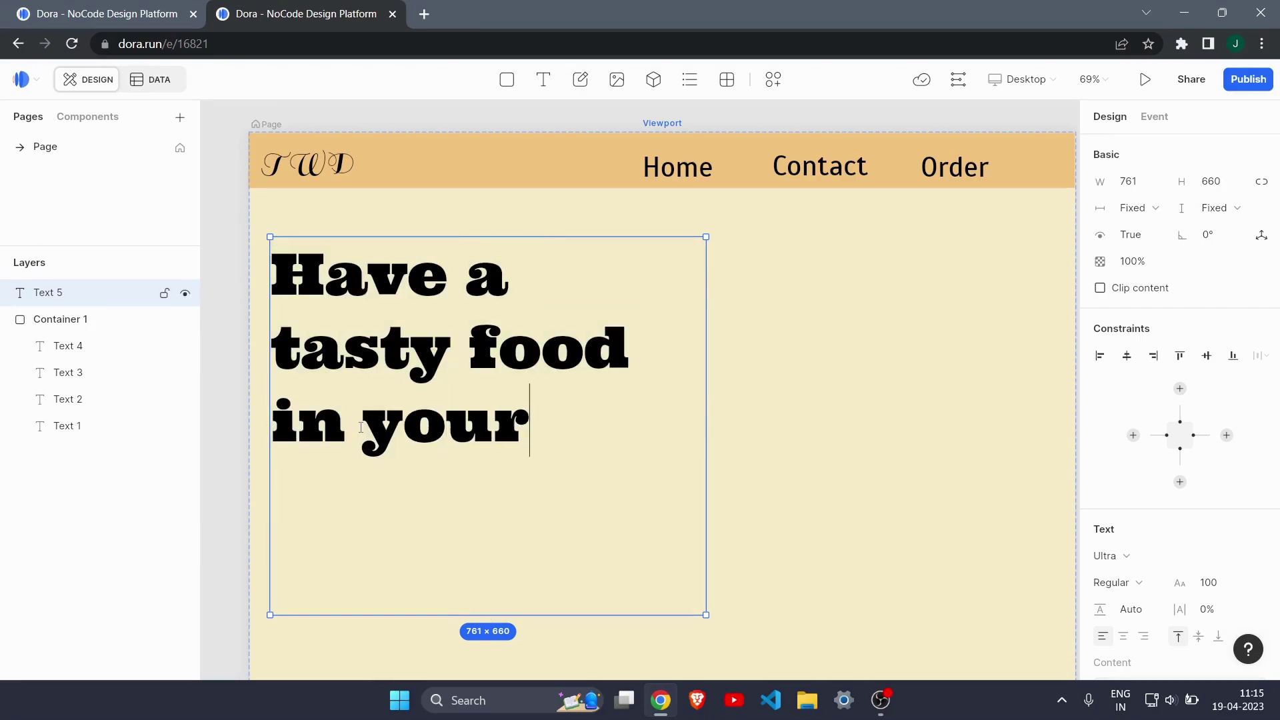
text(bud)
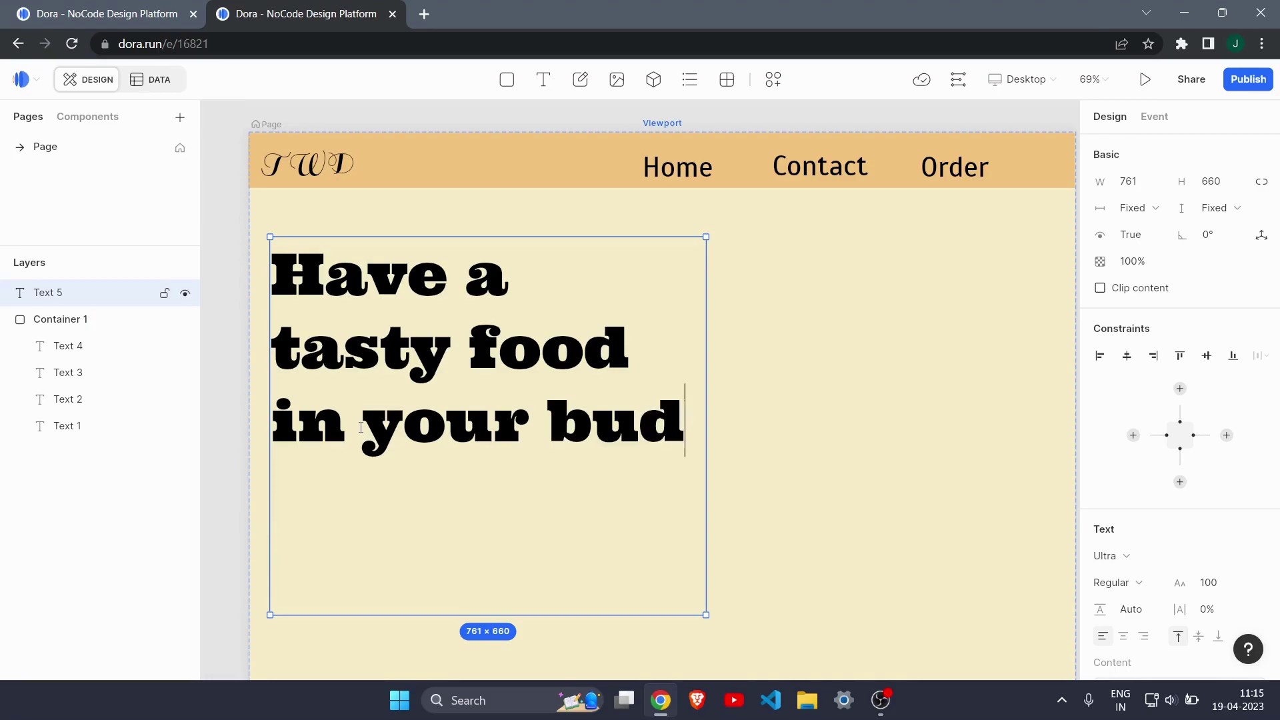
text(get.)
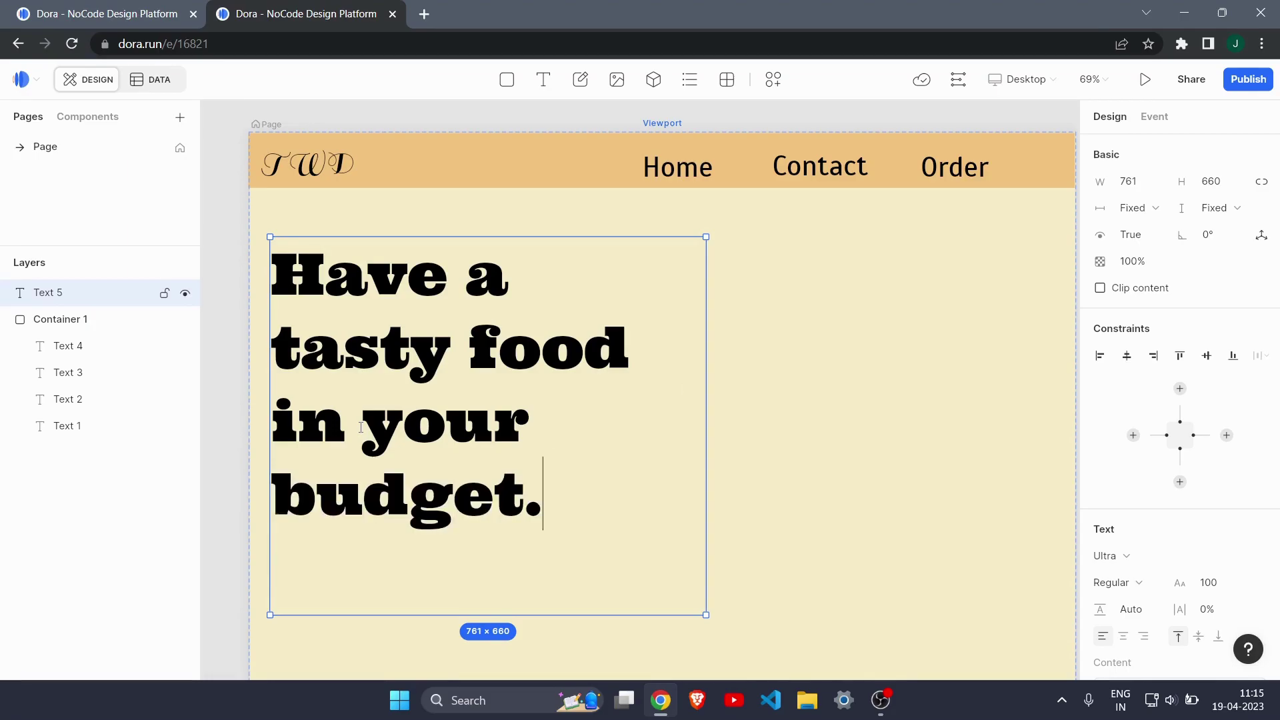
click(783, 460)
Draw a 3D widget about 616 × 548 below the header, on the right half of the page beside the headline.
scroll(760, 420, down, 2)
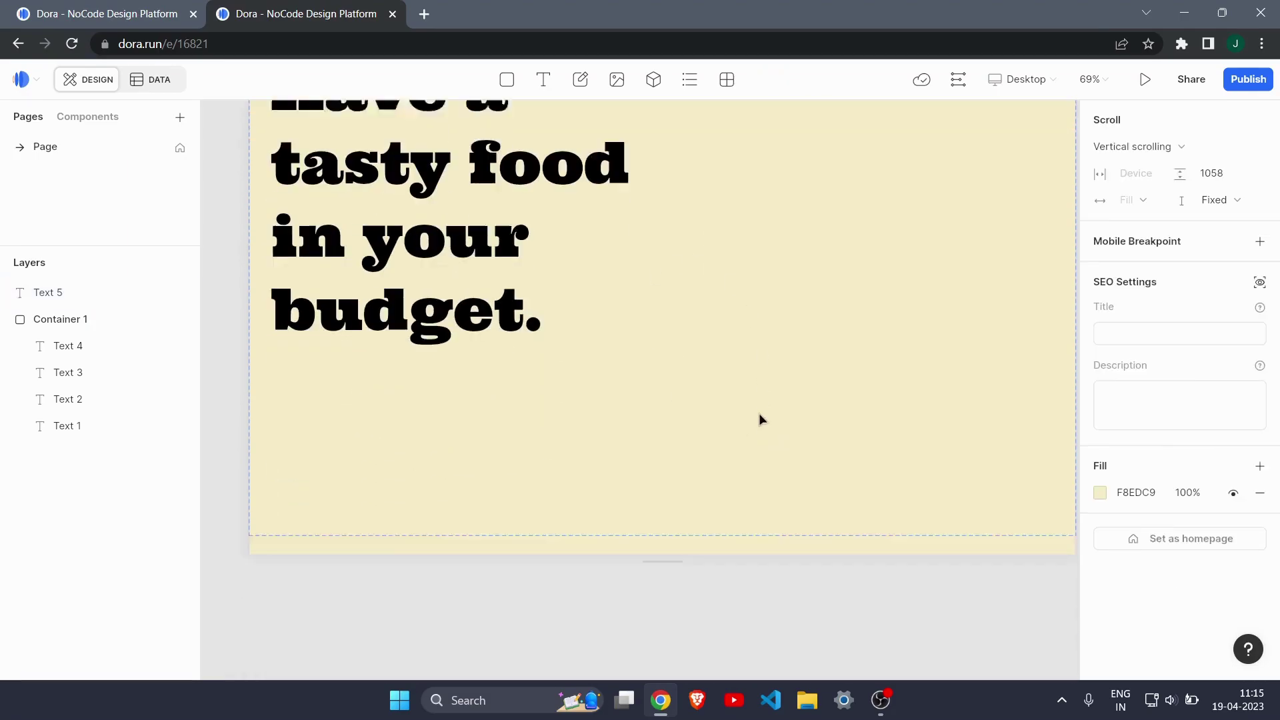
scroll(760, 418, down, 3)
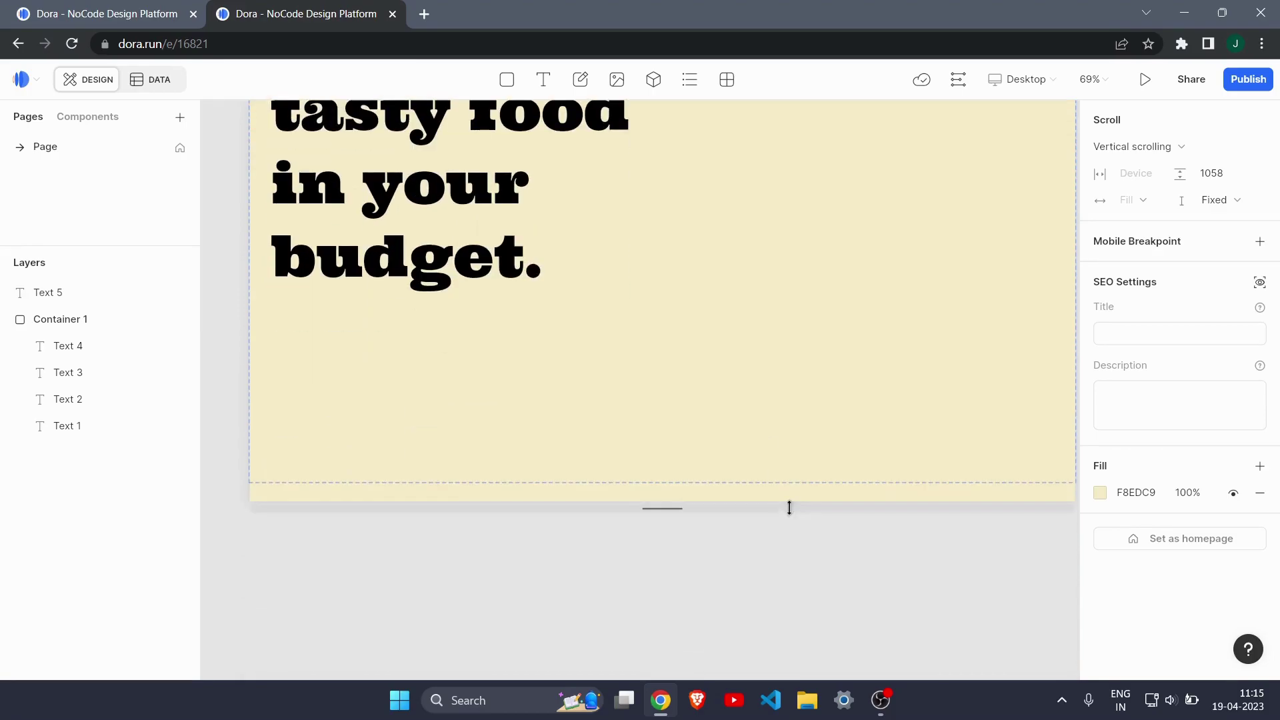
scroll(760, 348, up, 4)
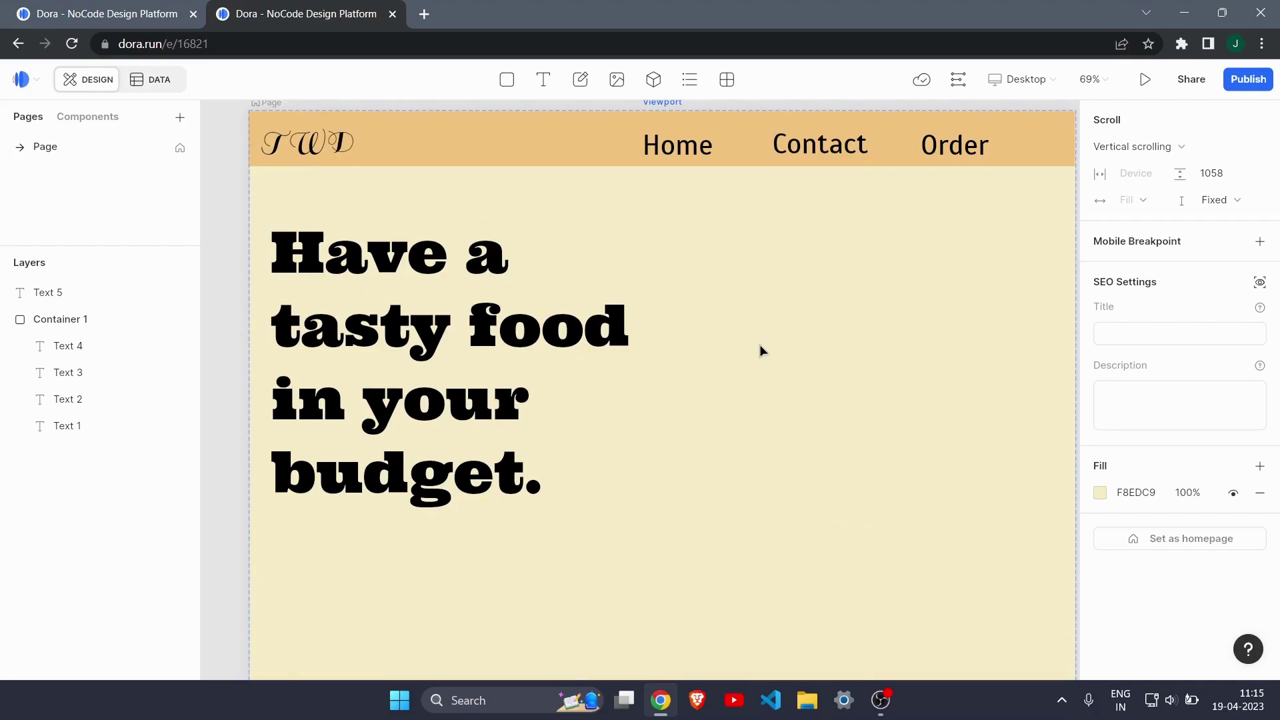
click(655, 80)
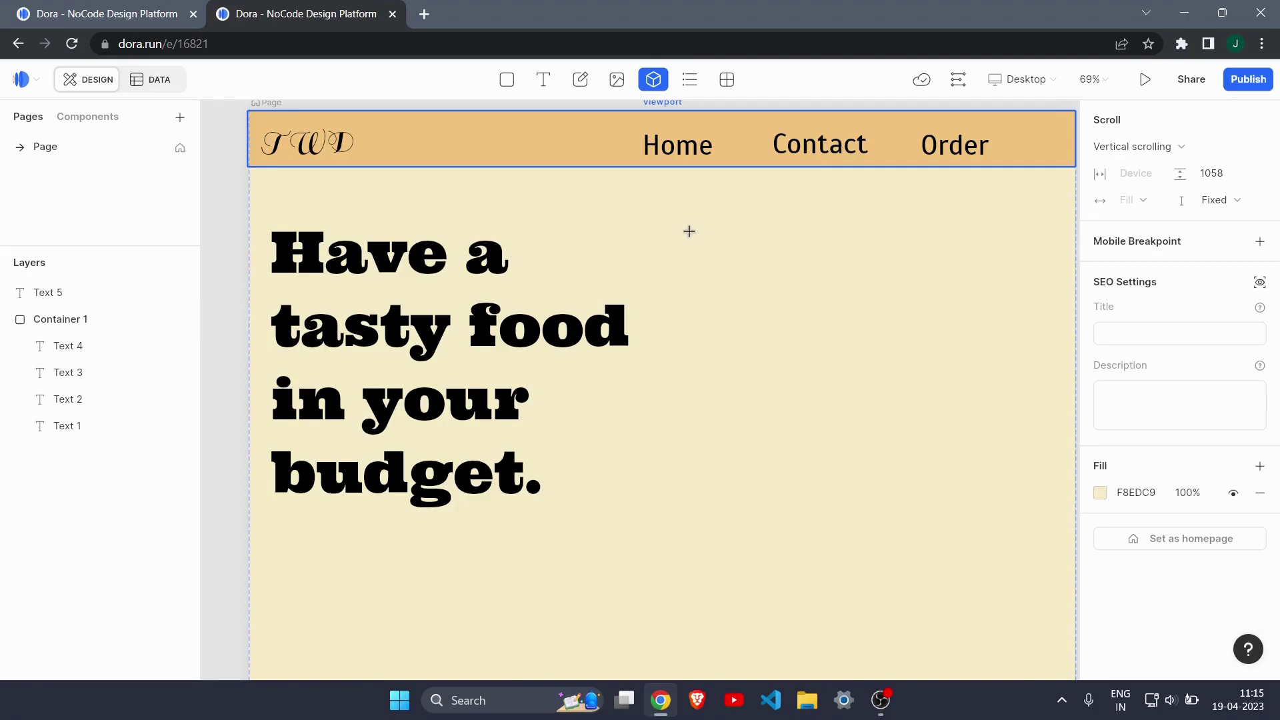
drag(690, 231, 1044, 548)
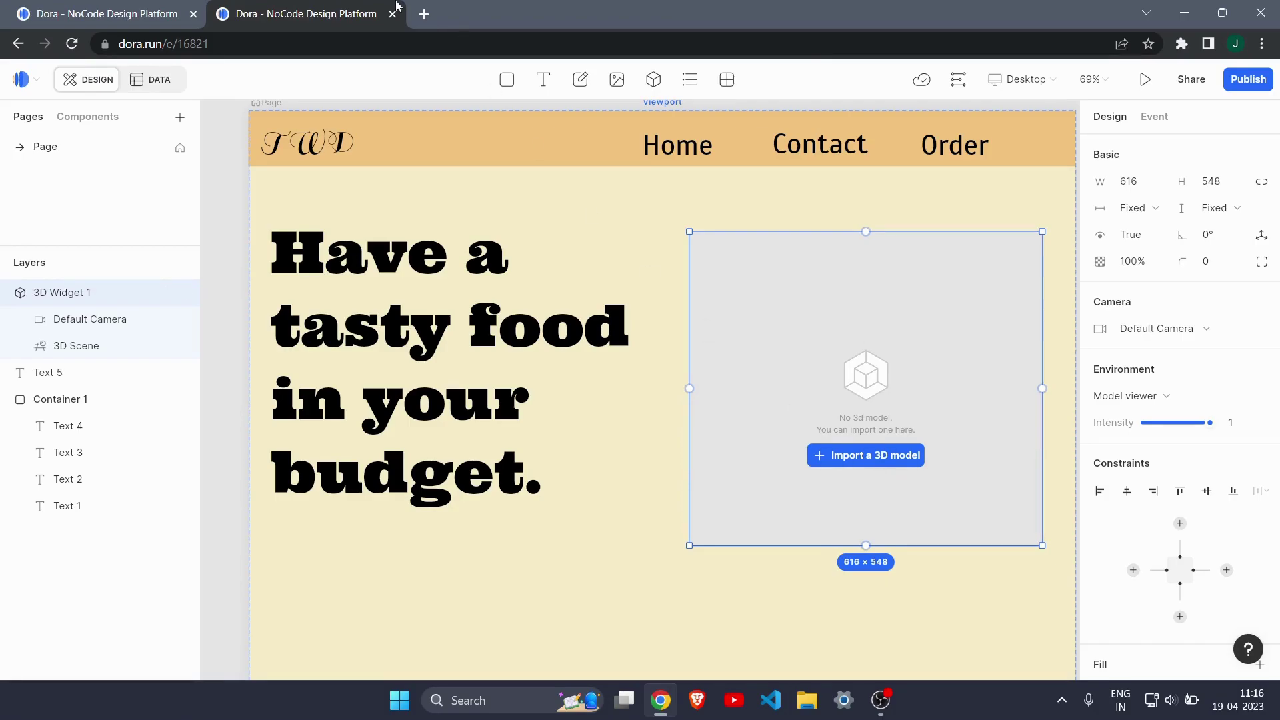
Search the web for "free 3d model download" in a new browser tab and open CGTrader's Free 3D Models page.
click(425, 15)
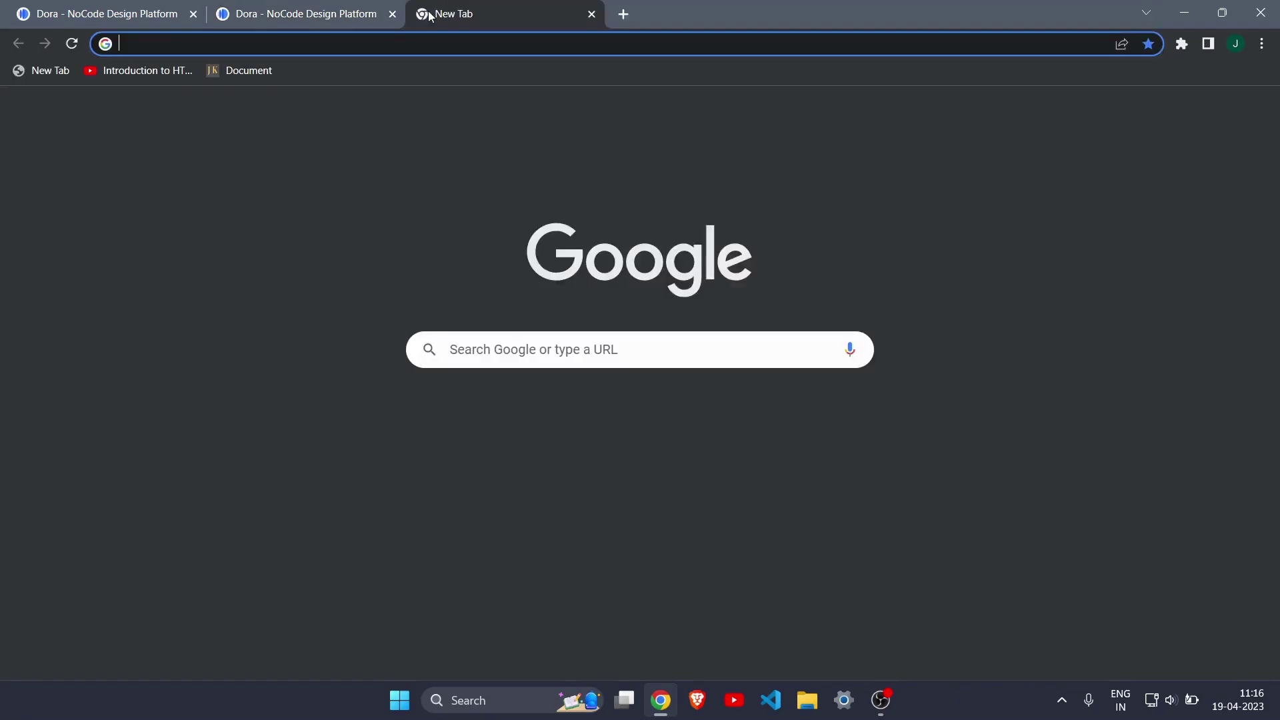
text(3d)
key(BackSpace)
key(BackSpace)
text(free 3d model download)
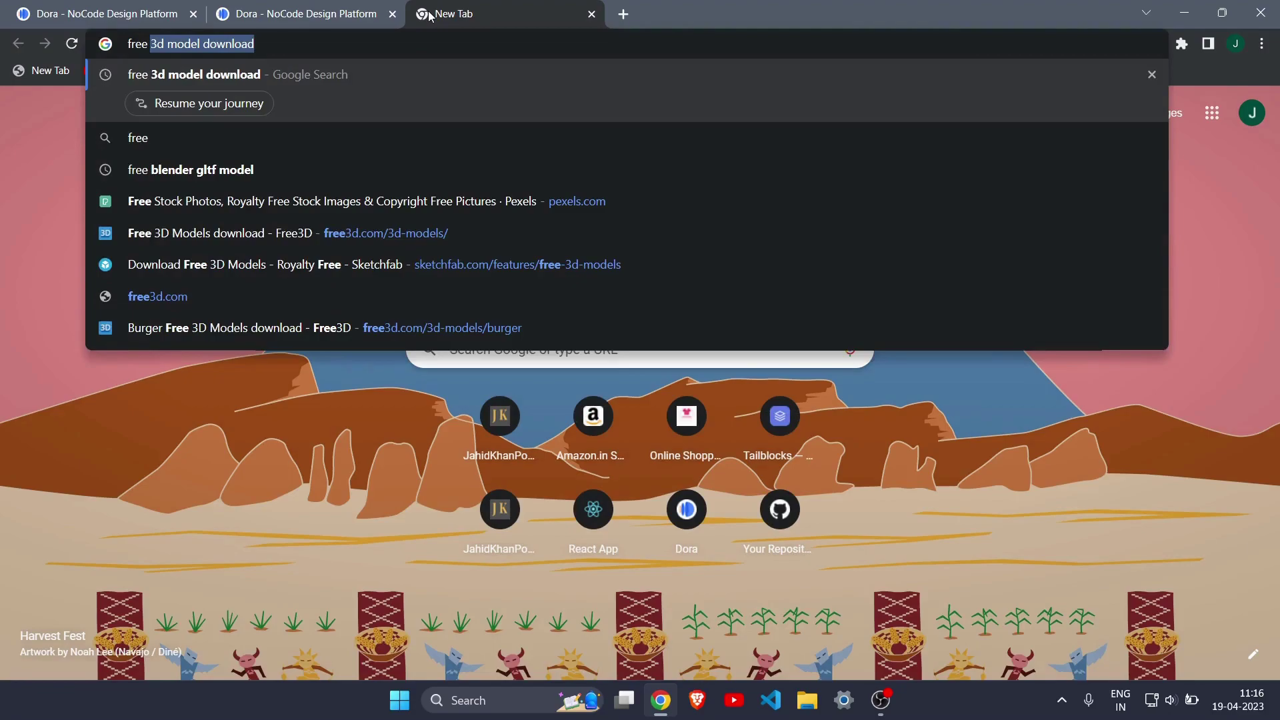
key(Return)
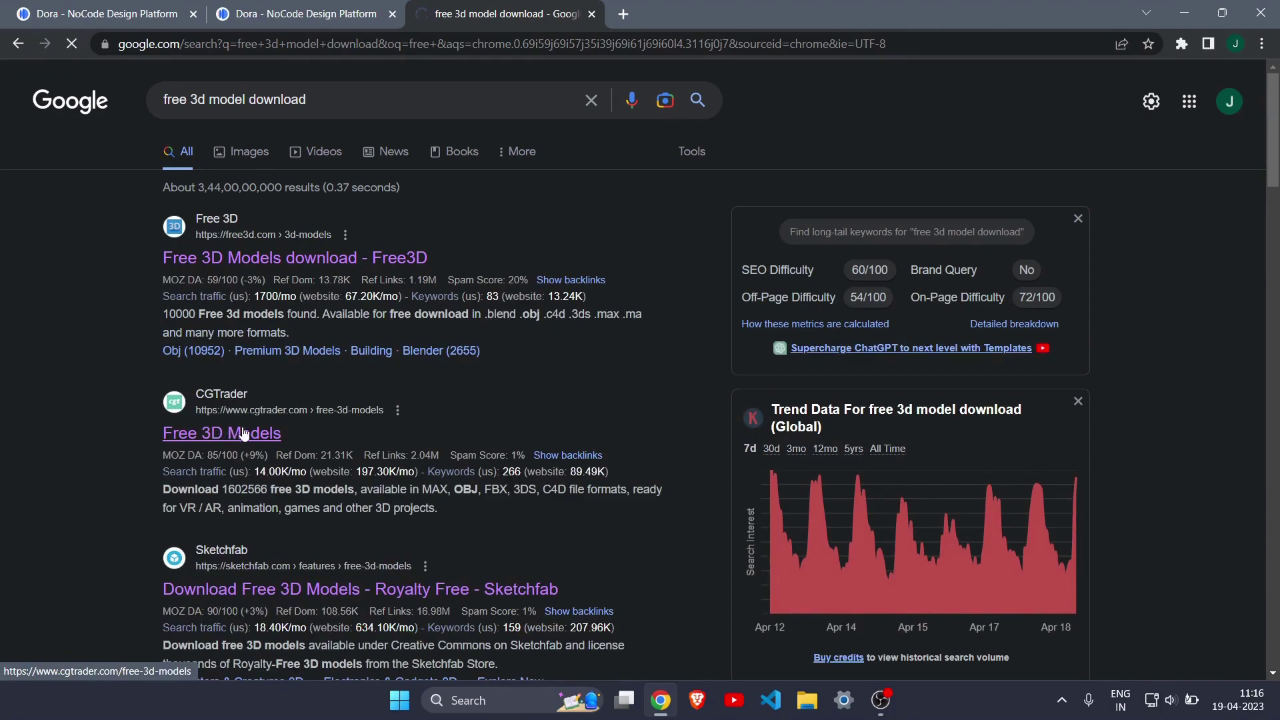
click(244, 434)
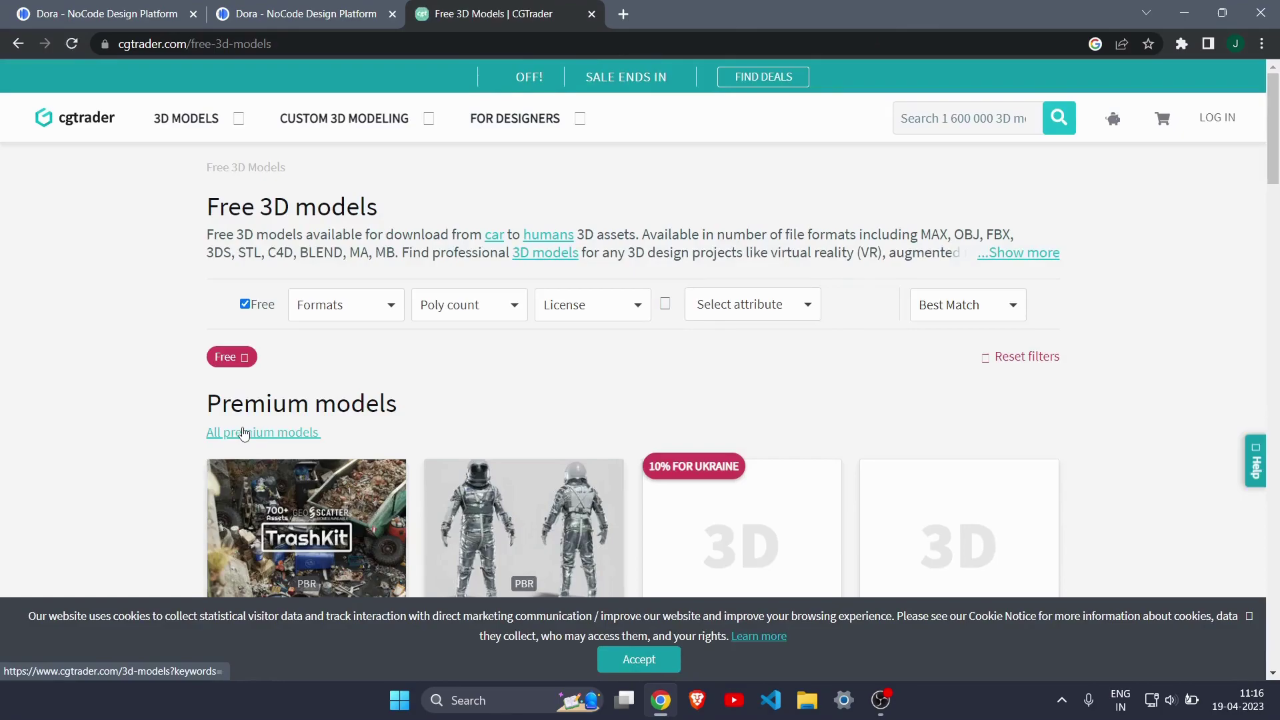
click(947, 117)
text(buger)
key(Return)
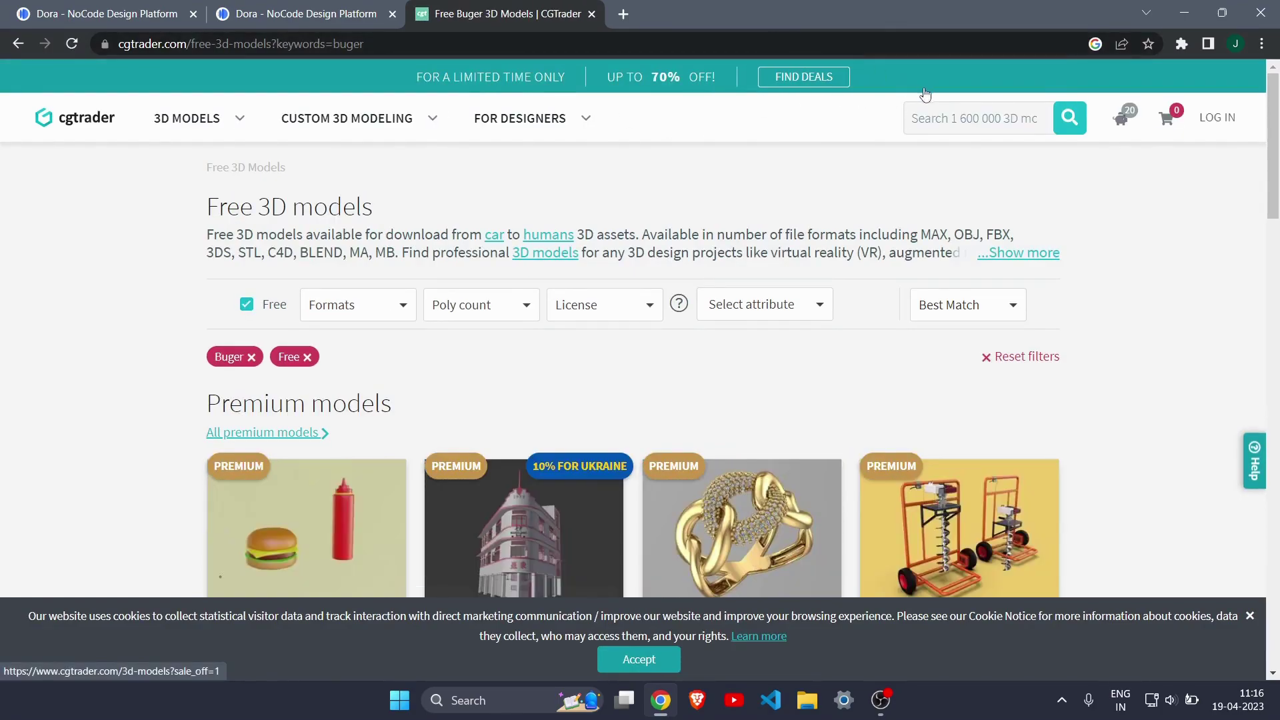
Search CGTrader for burger and filter the models to free ones only.
click(993, 121)
text(burger)
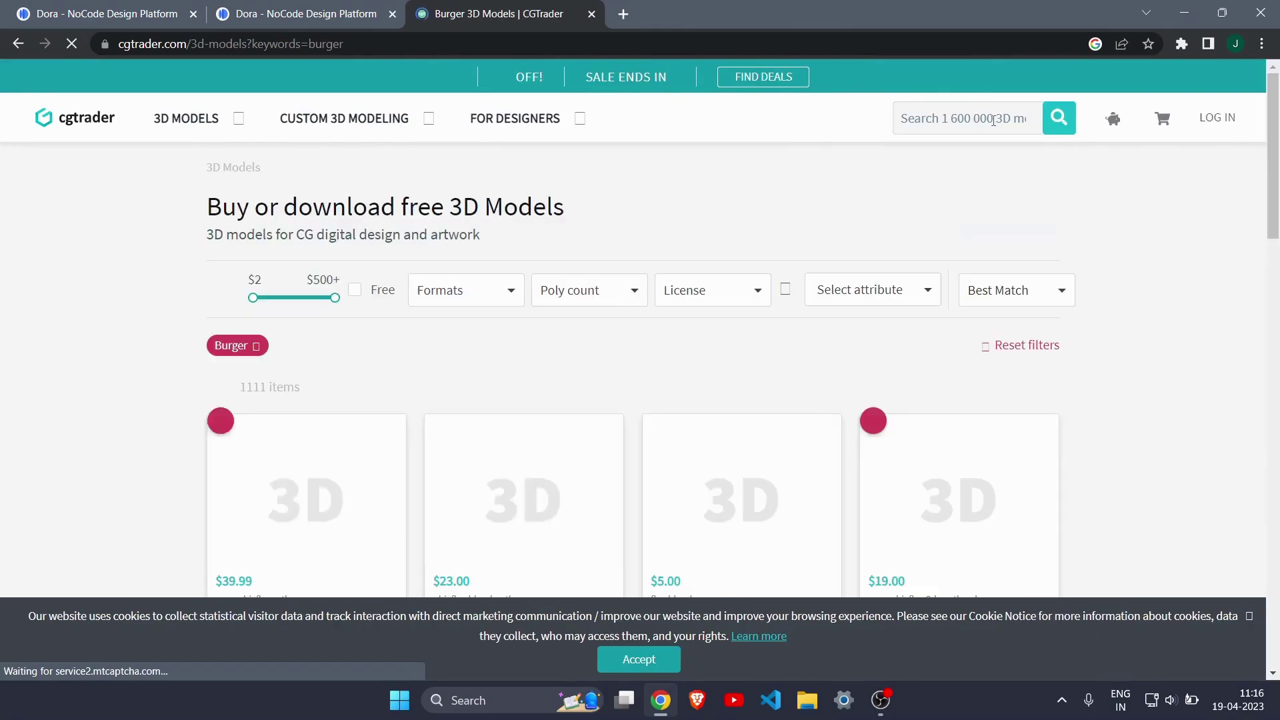
click(356, 296)
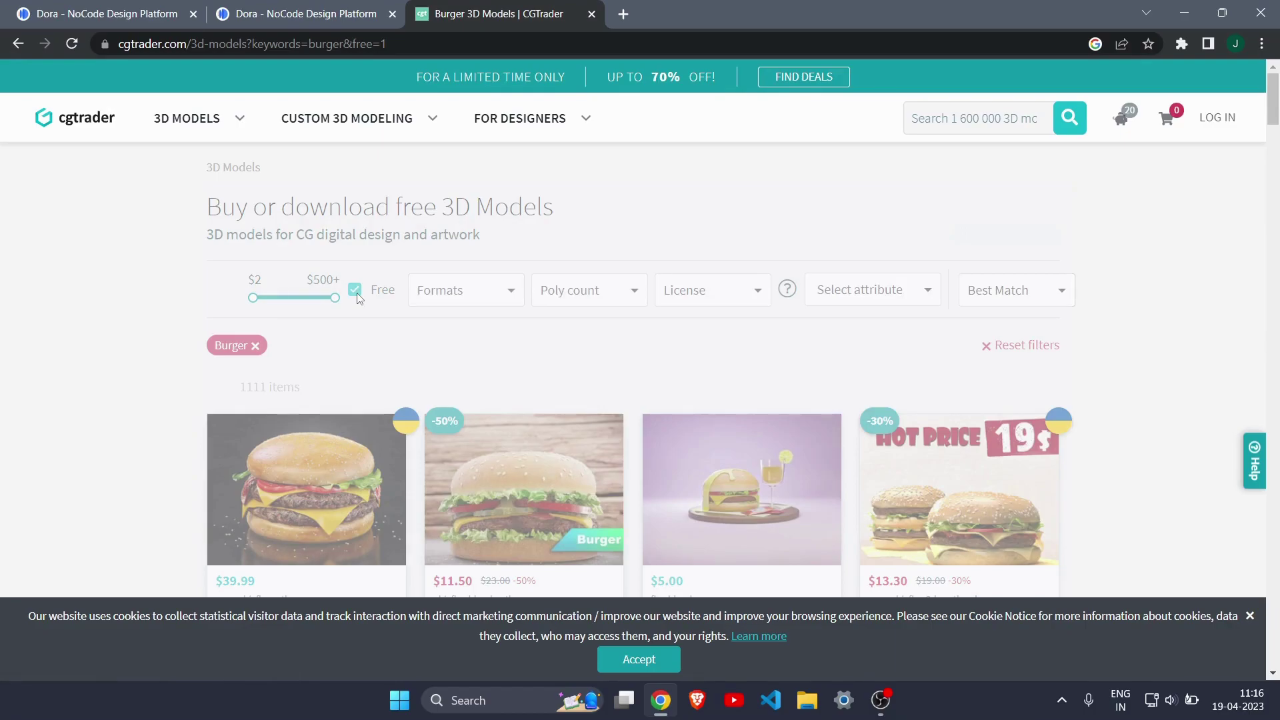
Examine the free stylized burger model's page and its download option, and close CGTrader to return to Dora.
scroll(426, 410, down, 2)
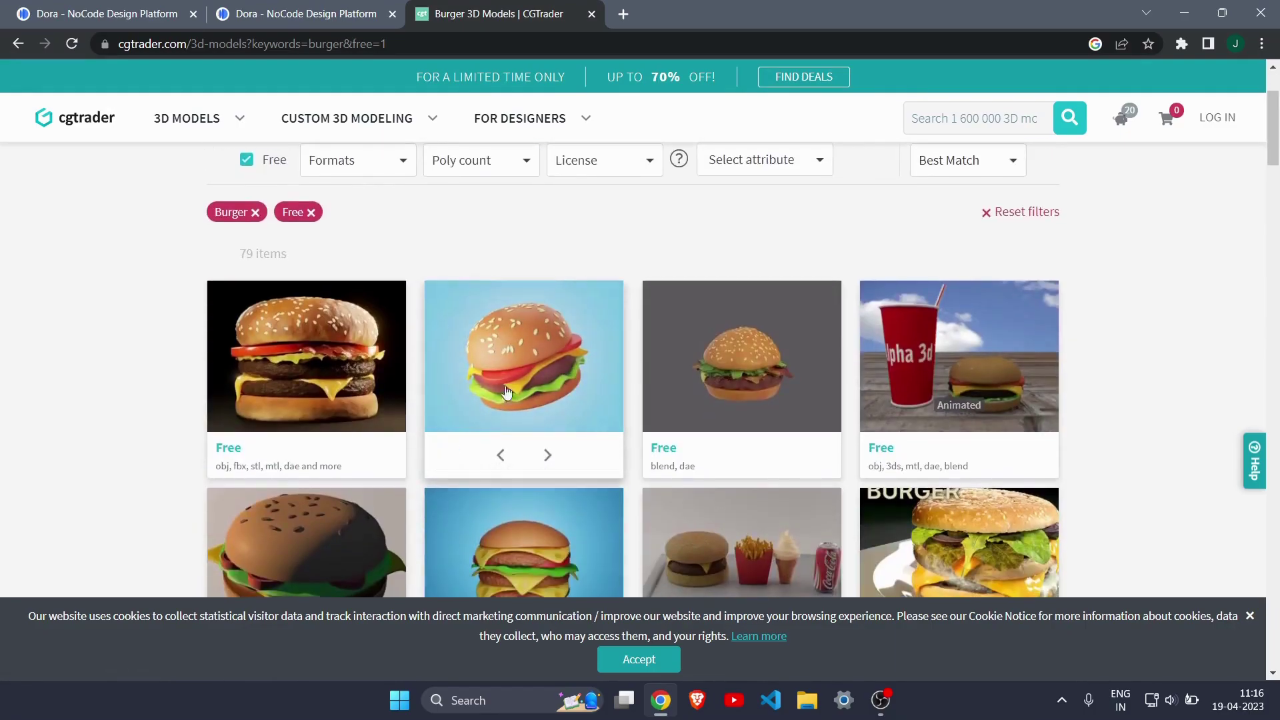
mouse_move(502, 359)
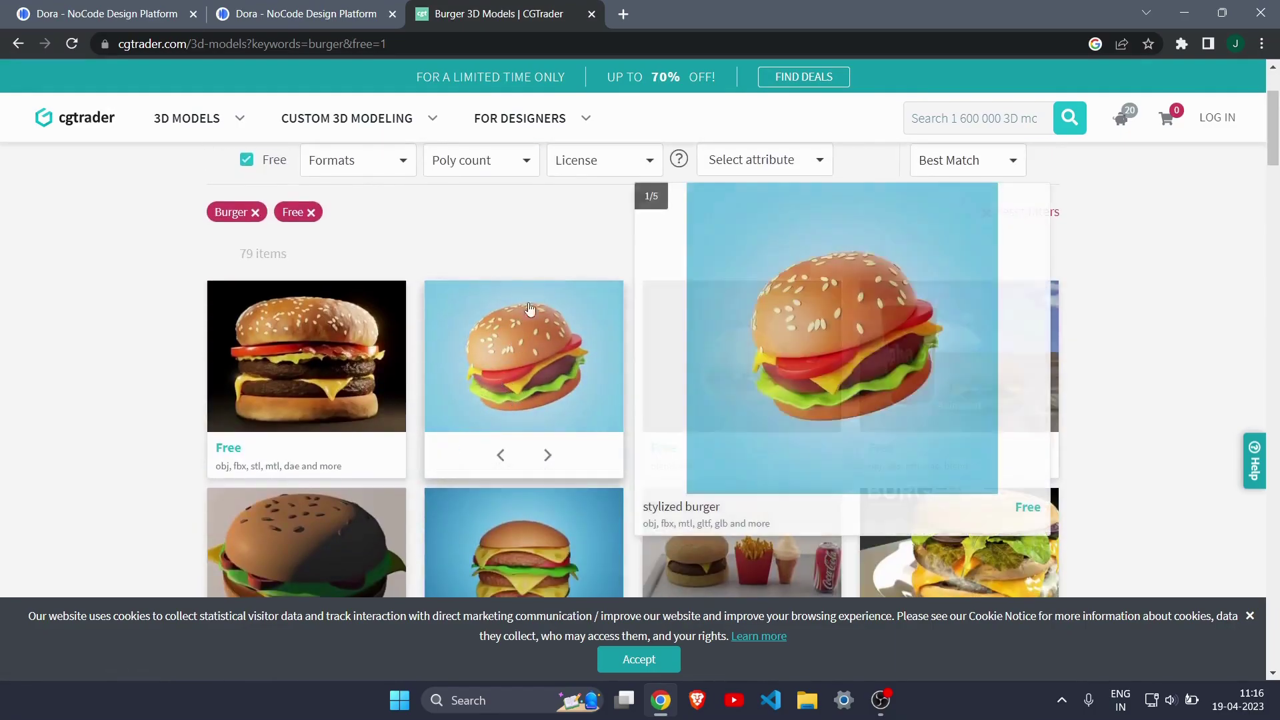
click(554, 350)
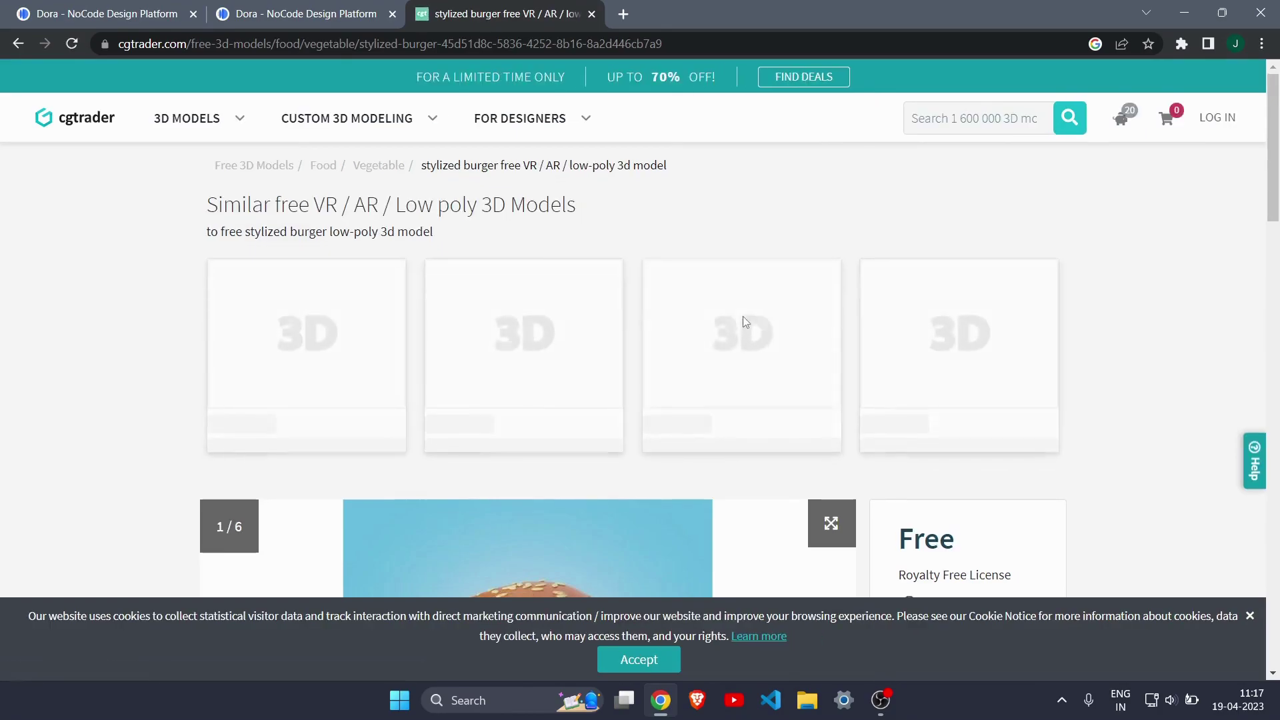
scroll(743, 316, down, 5)
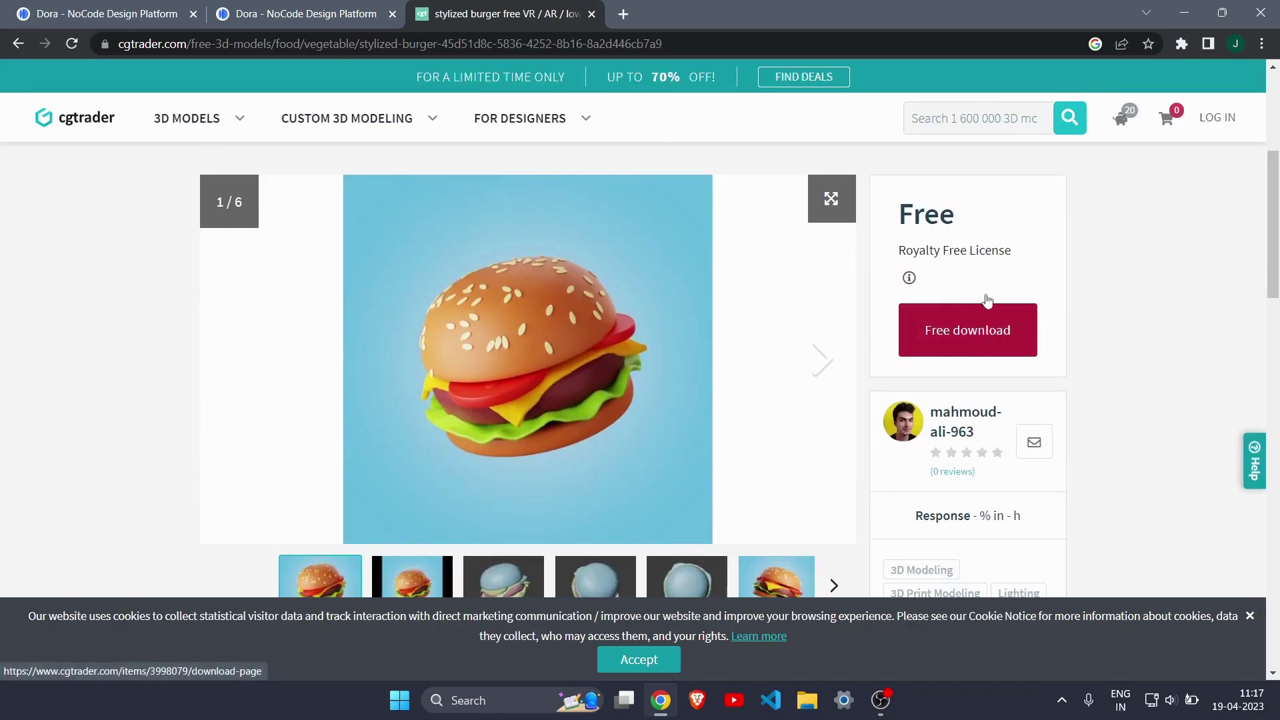
click(974, 347)
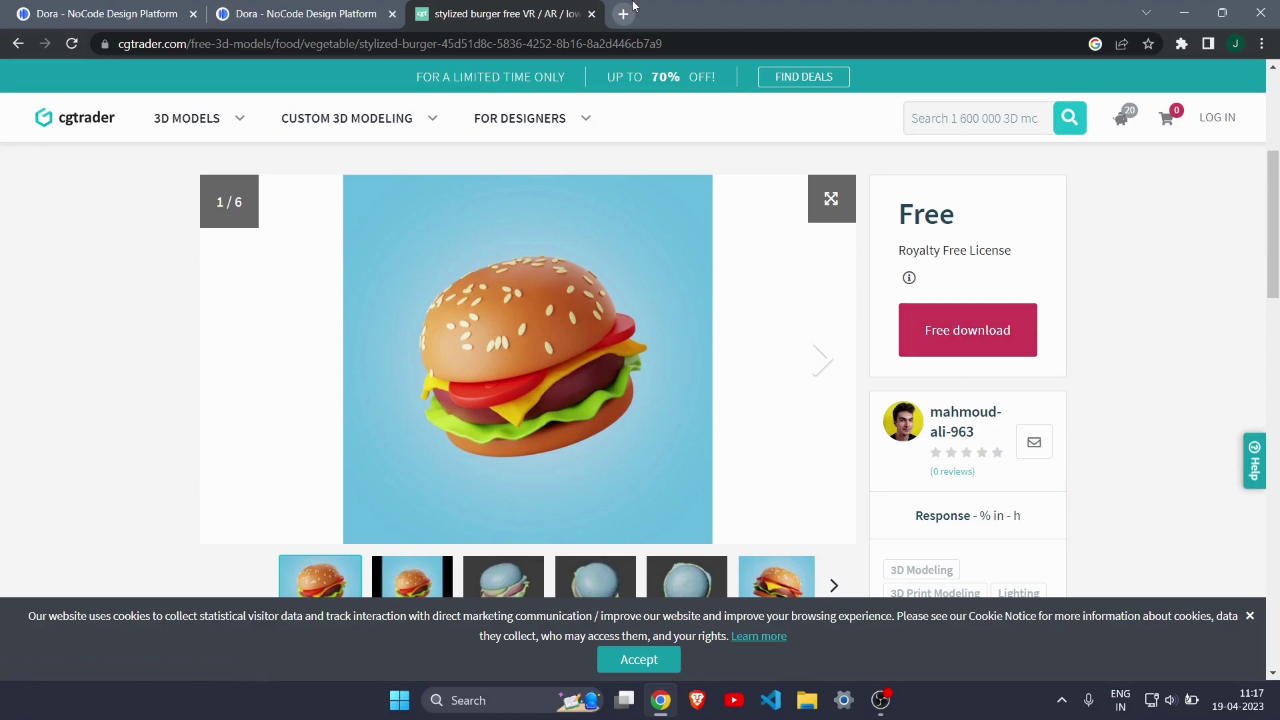
click(592, 14)
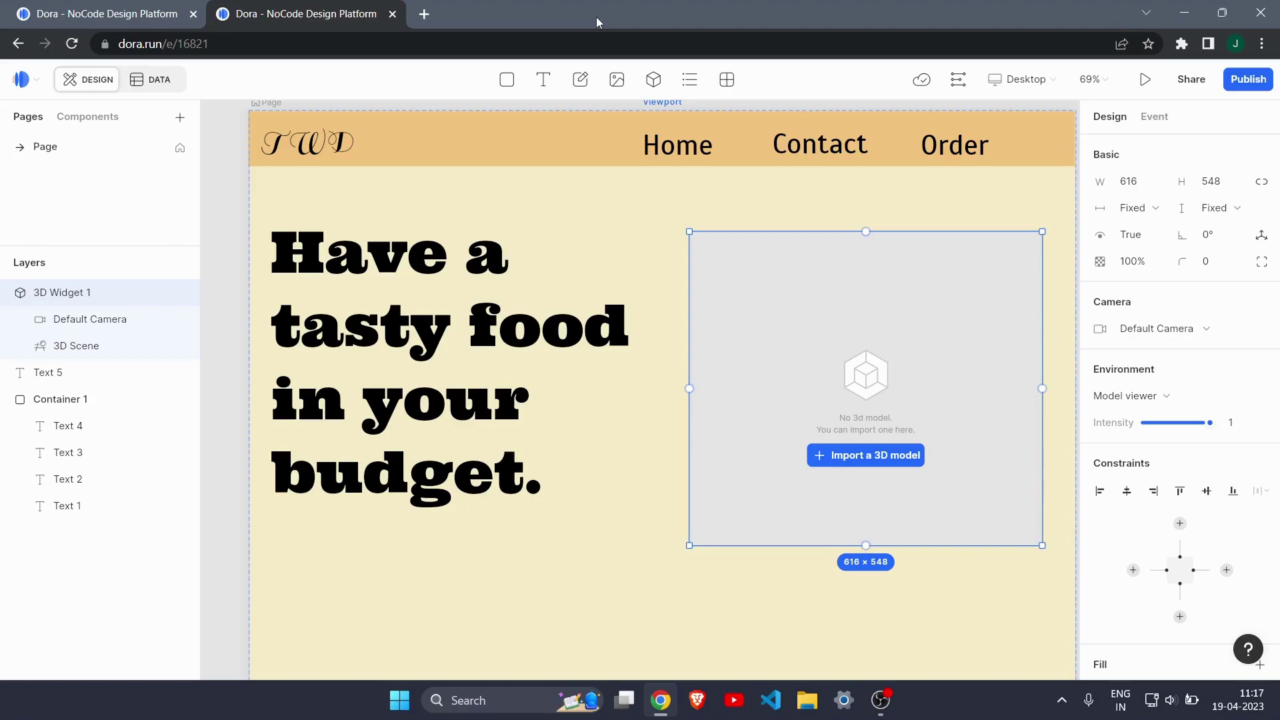
Import the burger_glb model from the Downloads folder into the empty 3D widget.
scroll(721, 152, up, 1)
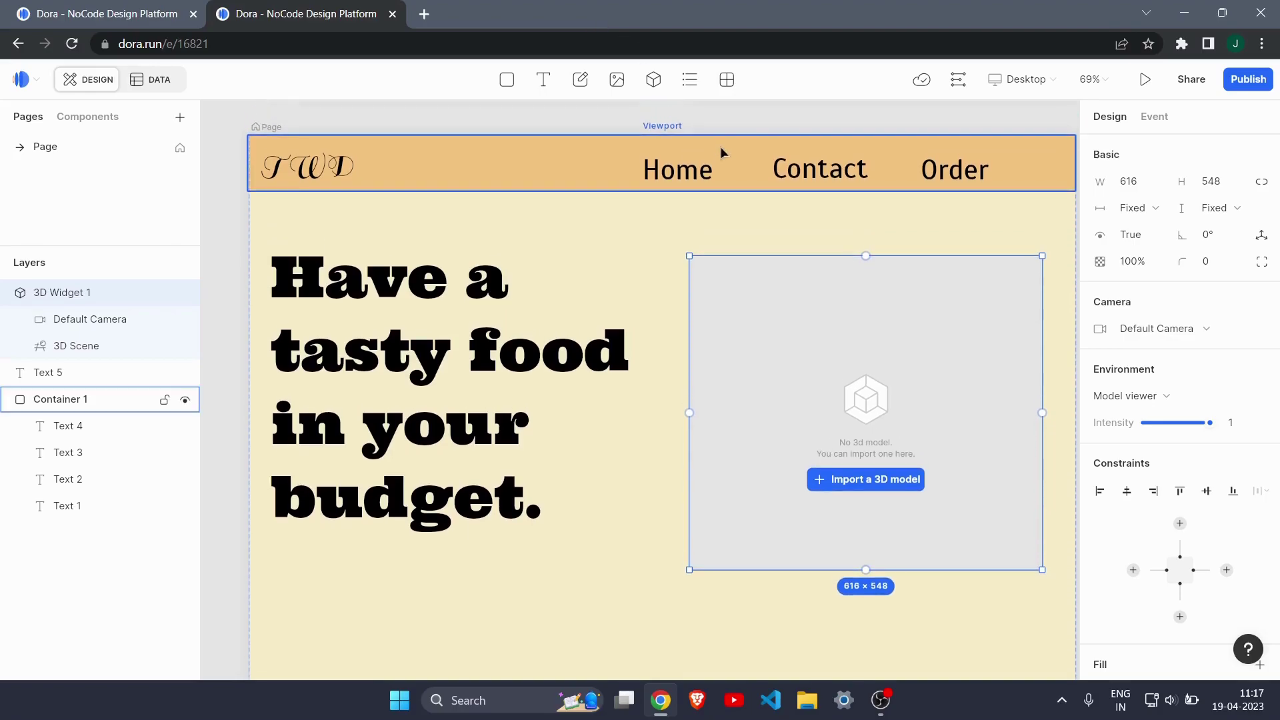
scroll(629, 276, up, 1)
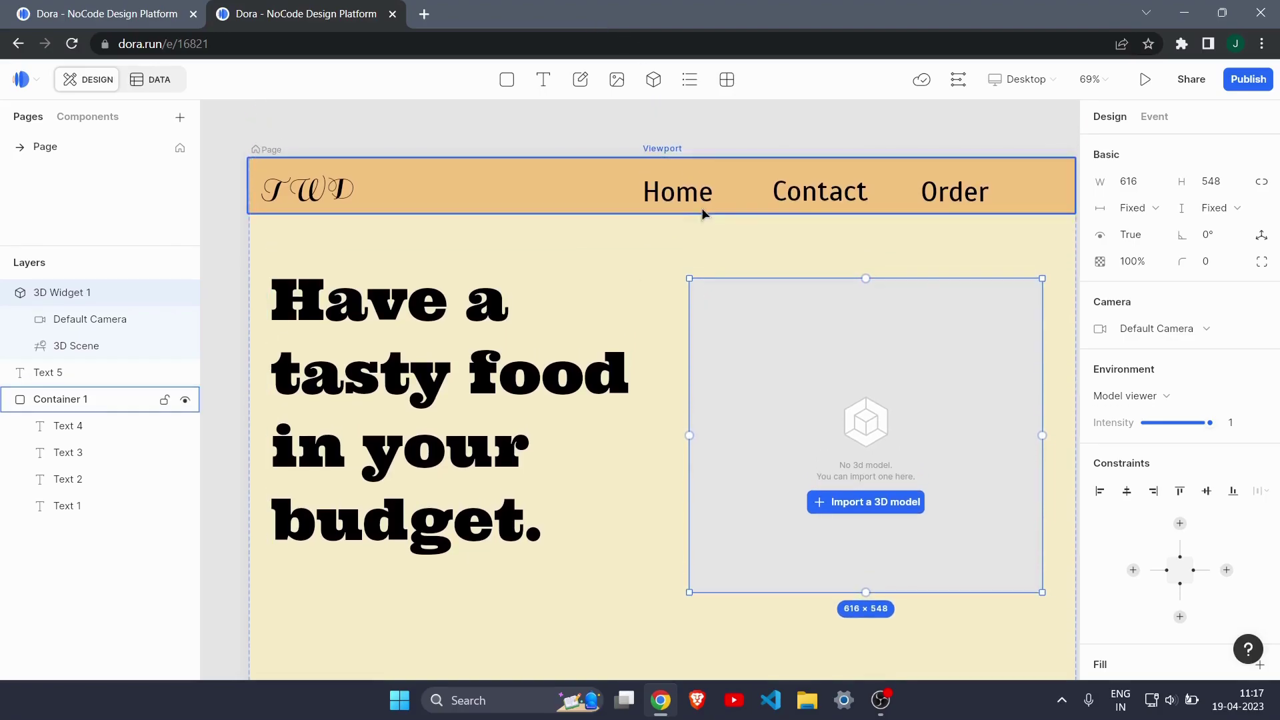
scroll(824, 236, down, 4)
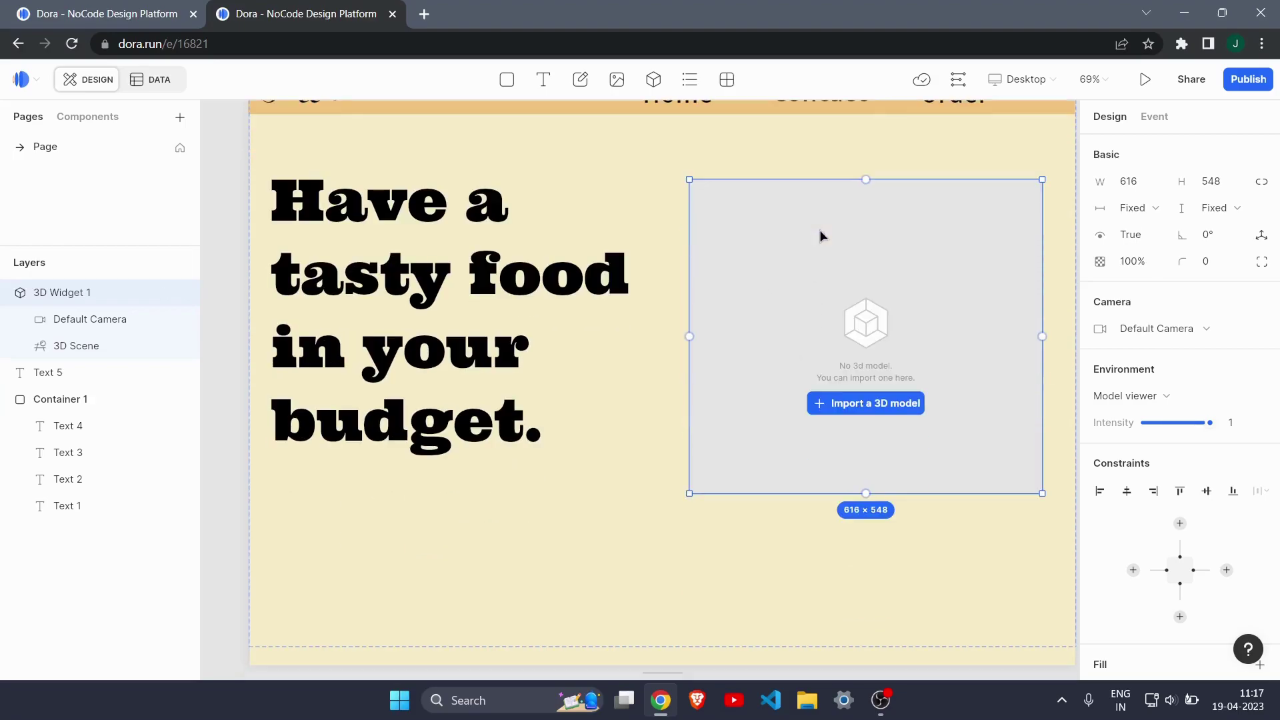
click(887, 401)
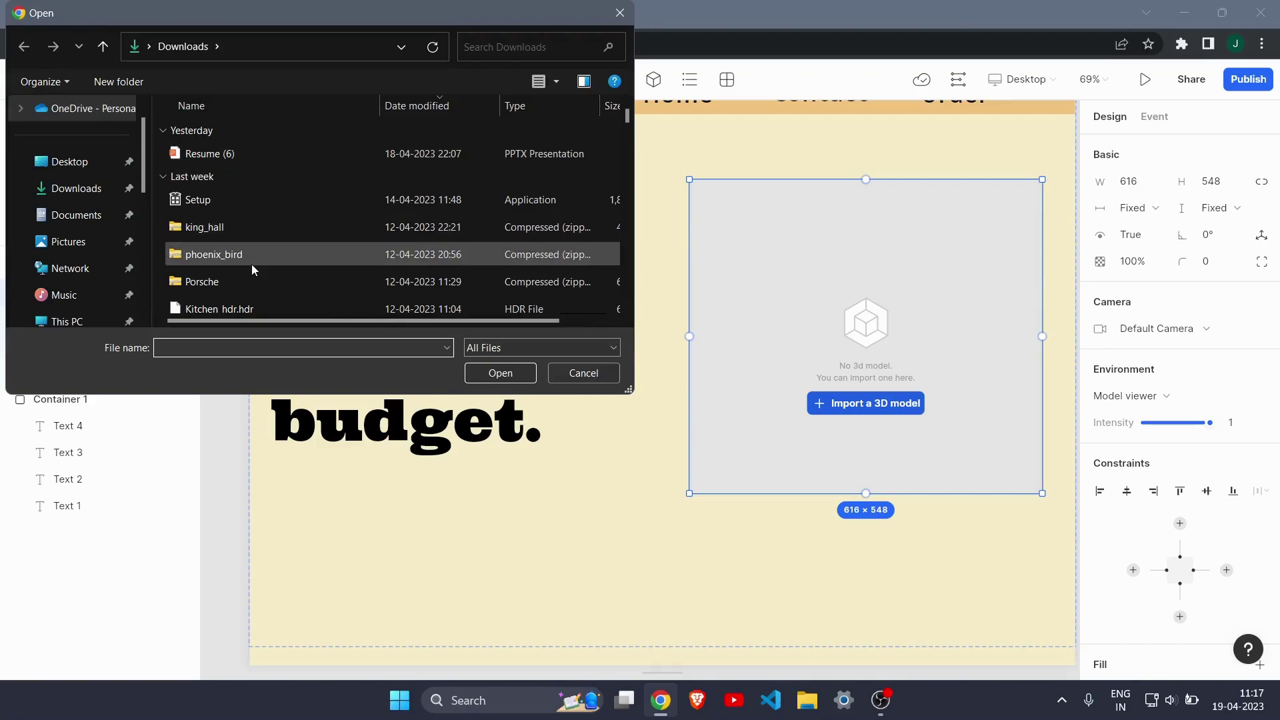
scroll(251, 264, down, 2)
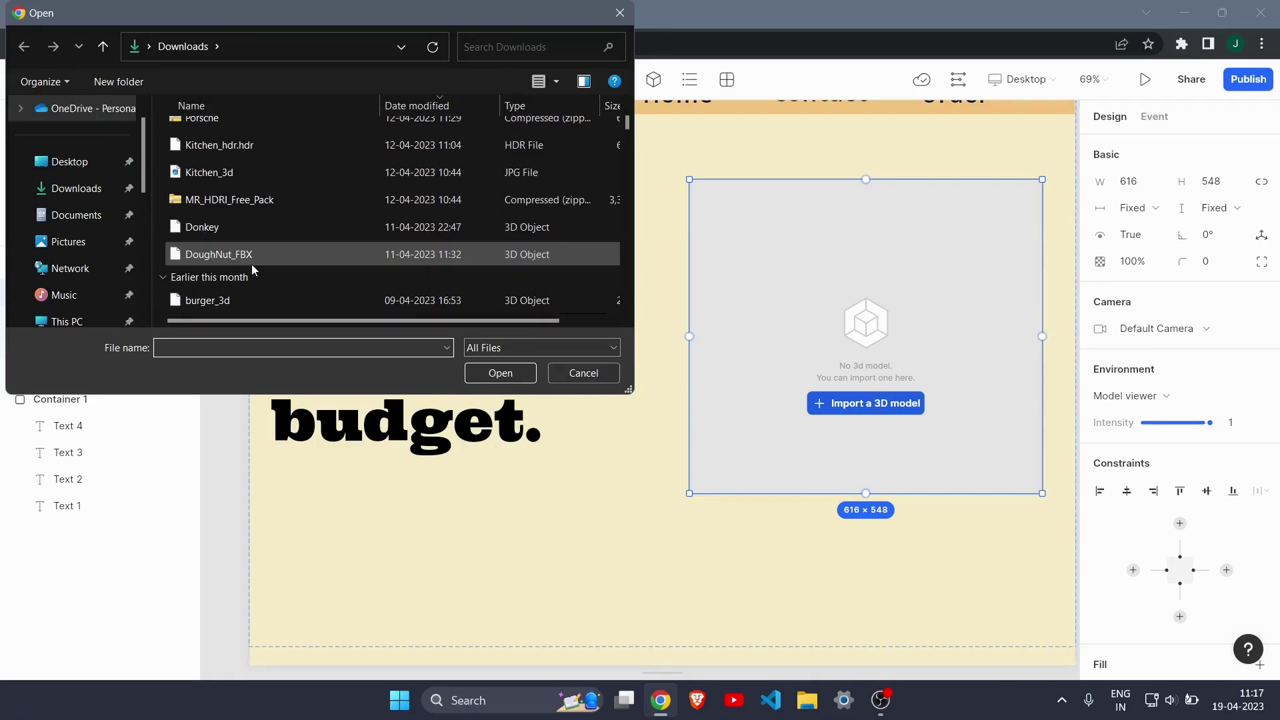
scroll(252, 268, down, 2)
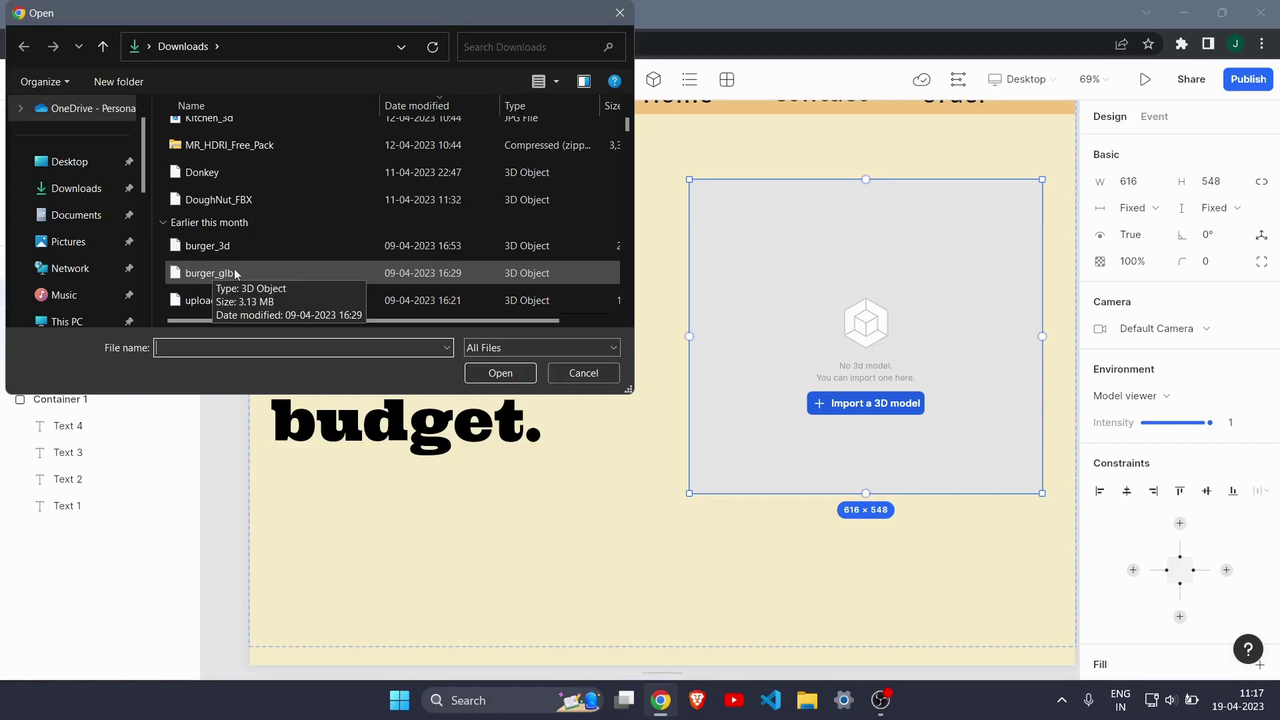
click(256, 271)
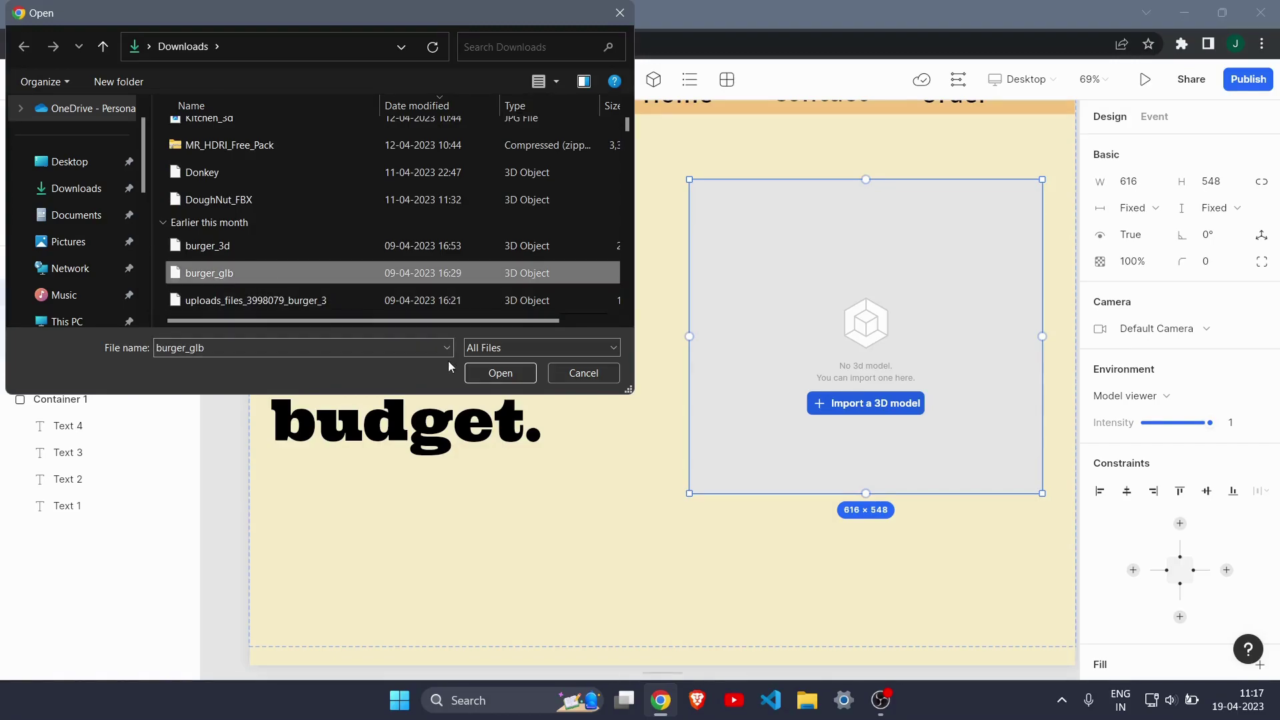
click(500, 374)
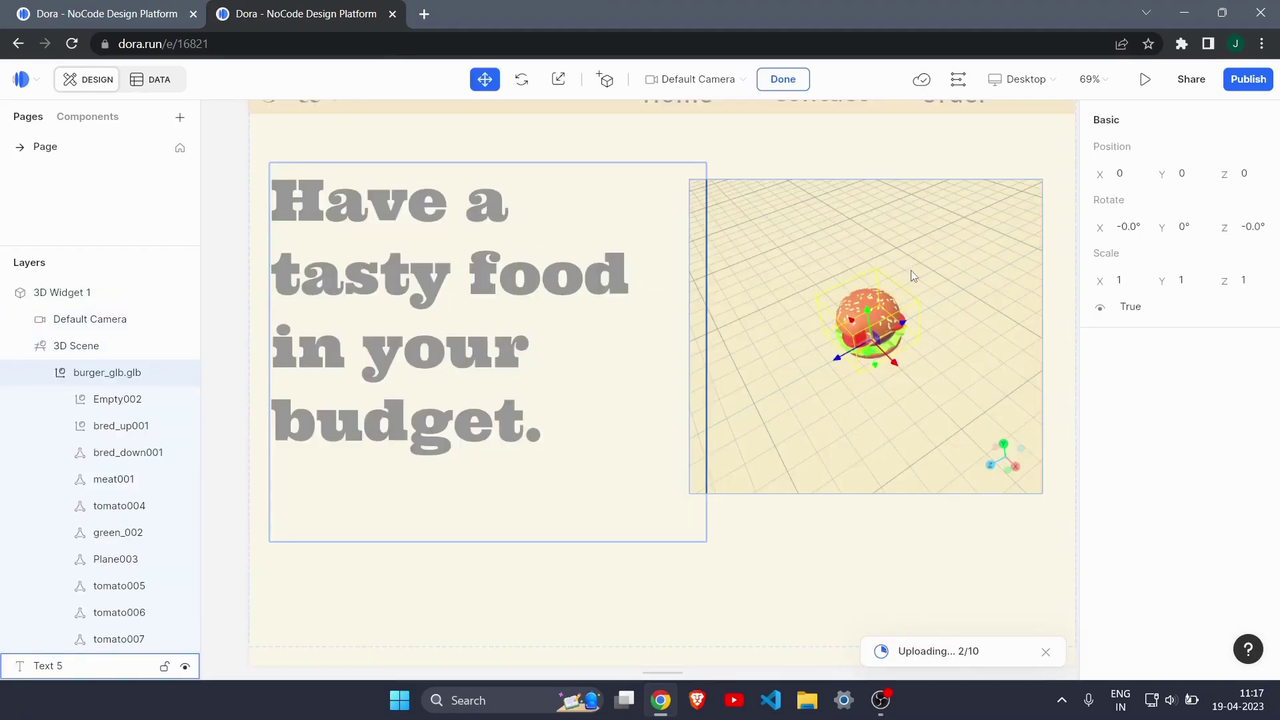
Frame the burger larger and from a lower viewing angle in the 3D scene, and leave scene editing.
drag(913, 275, 949, 247)
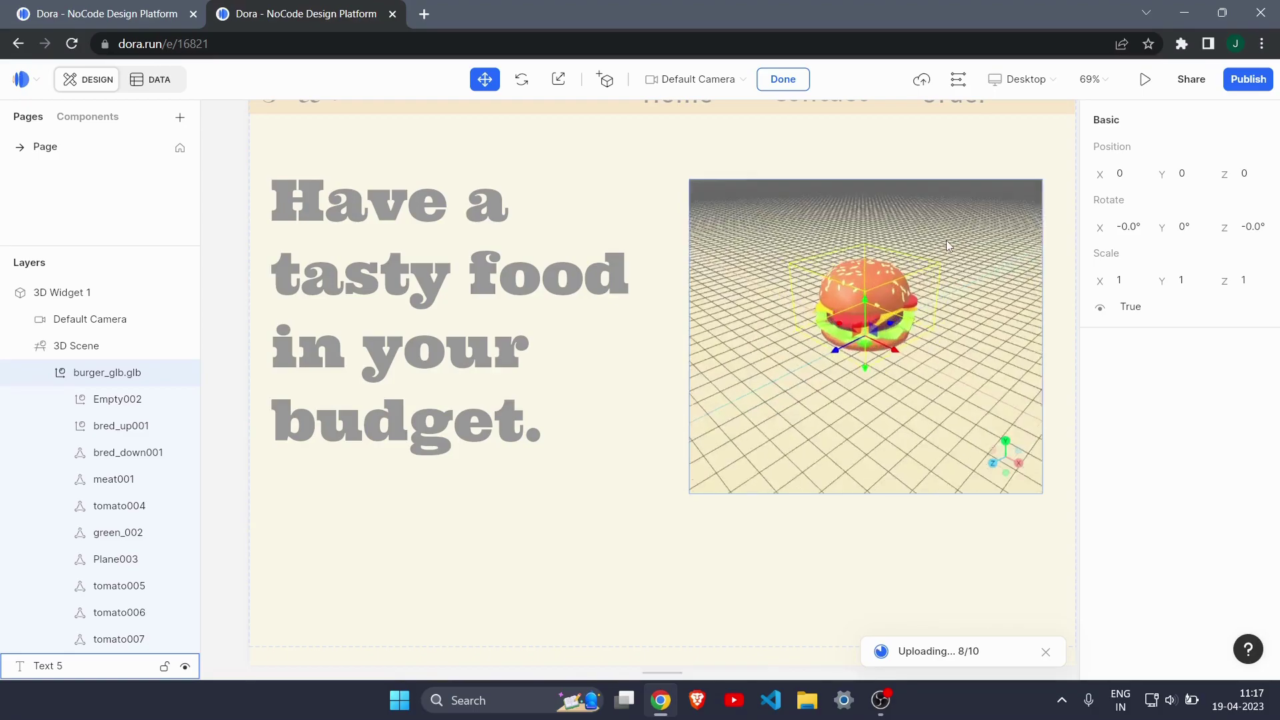
drag(948, 246, 893, 273)
scroll(893, 273, up, 5)
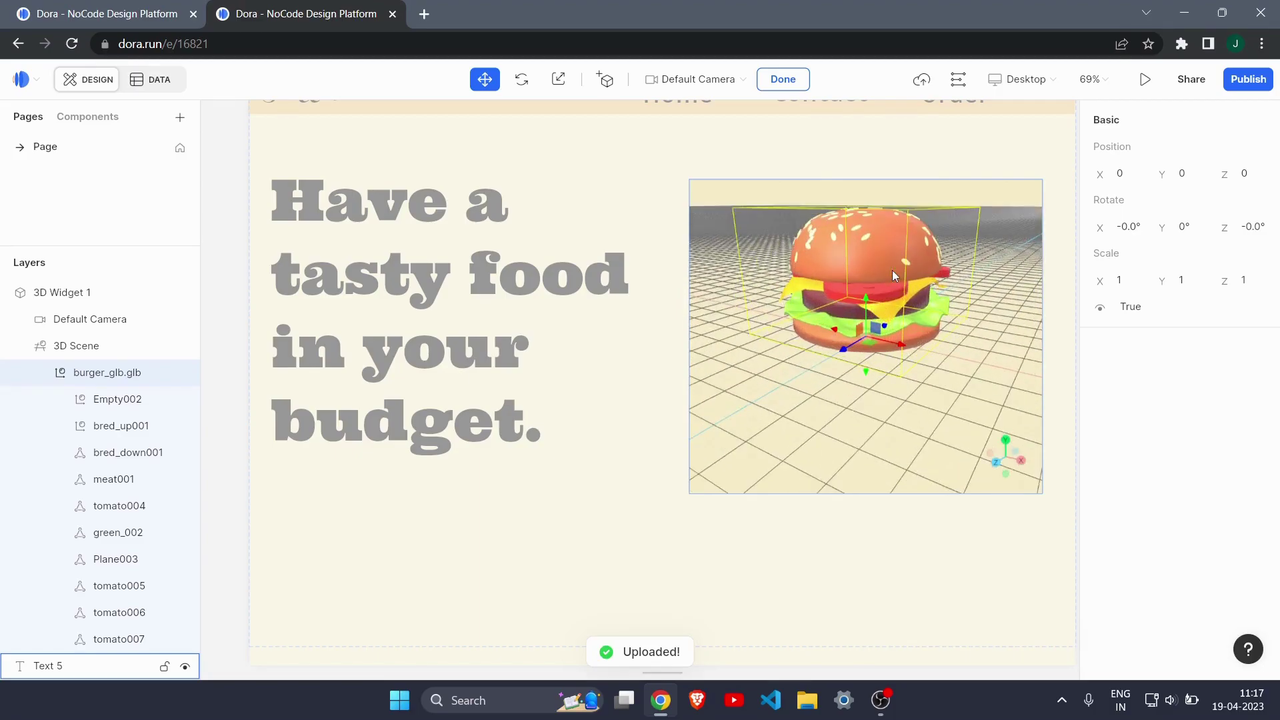
scroll(893, 273, up, 5)
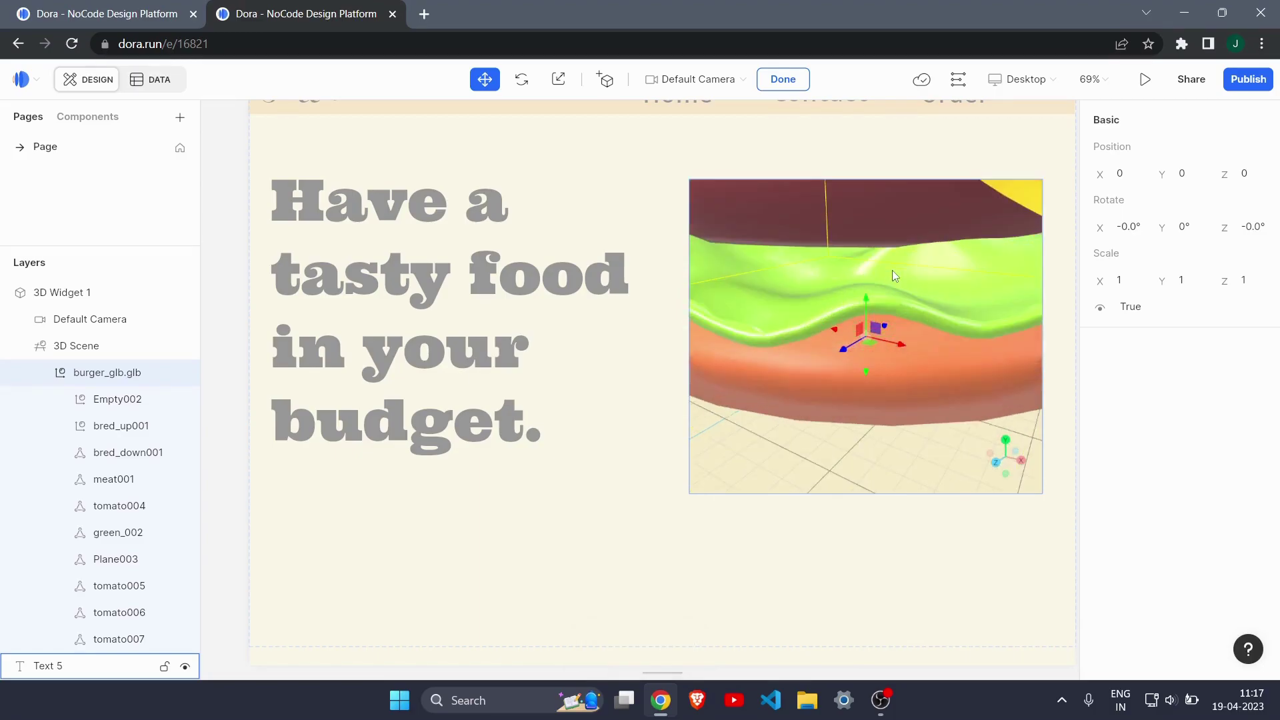
scroll(892, 270, down, 4)
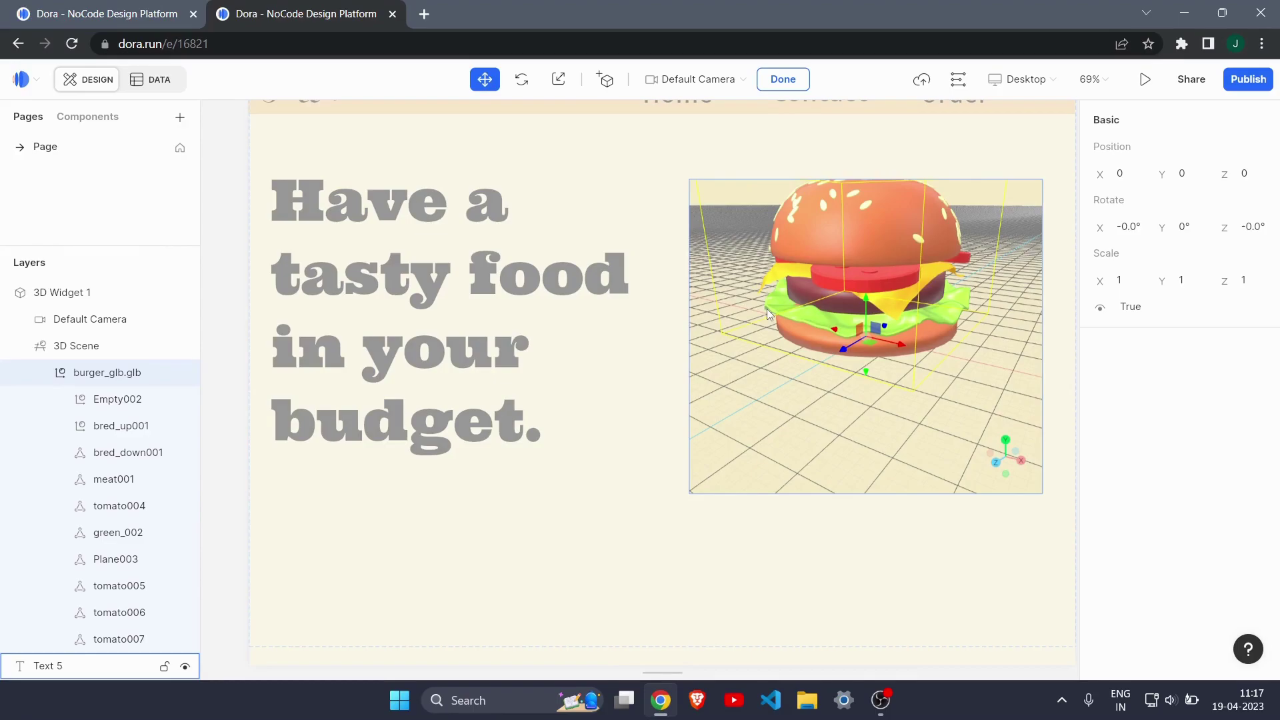
key(Escape)
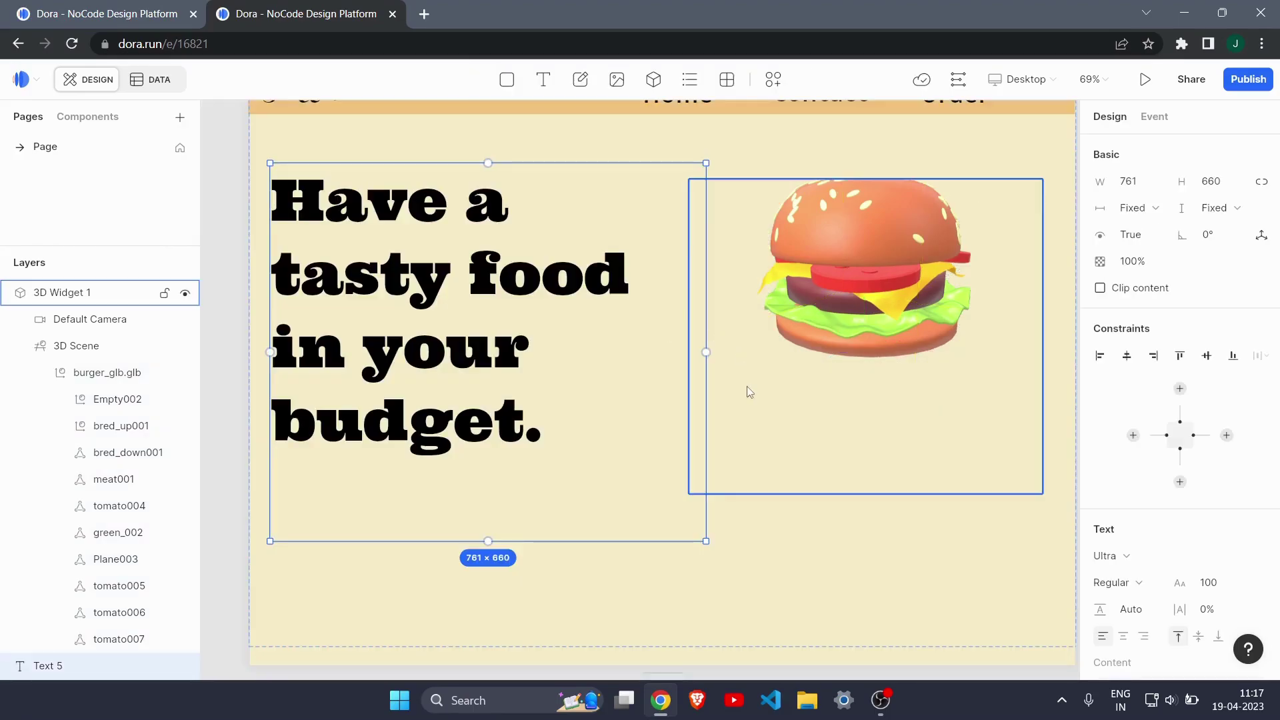
Enlarge the 3D widget to about 665 × 586 by extending its left and upper edges.
click(777, 324)
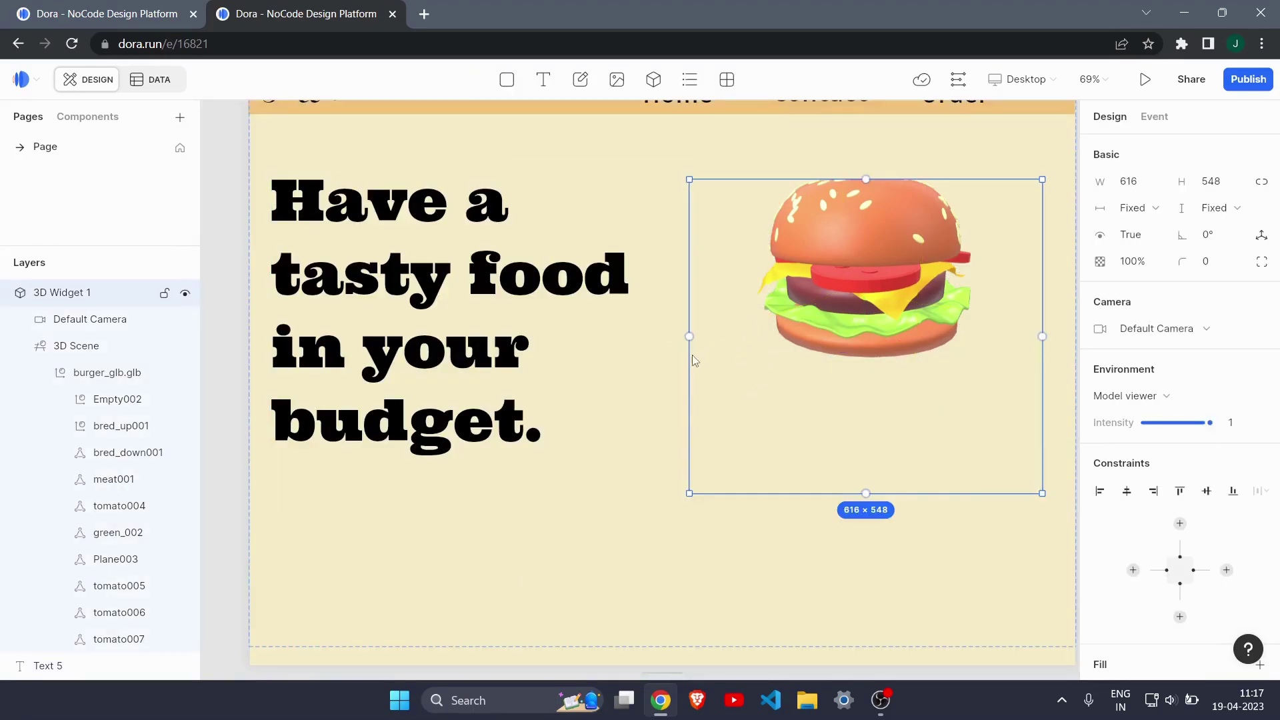
drag(687, 354, 661, 354)
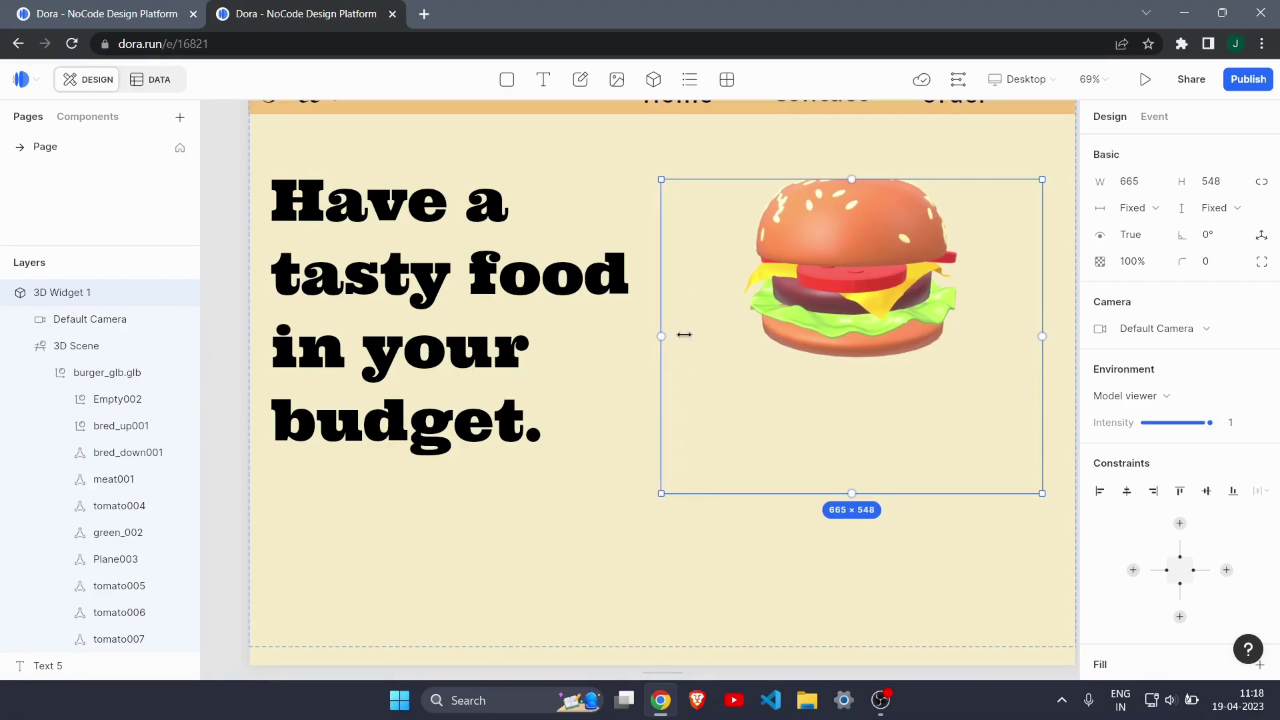
drag(970, 181, 972, 162)
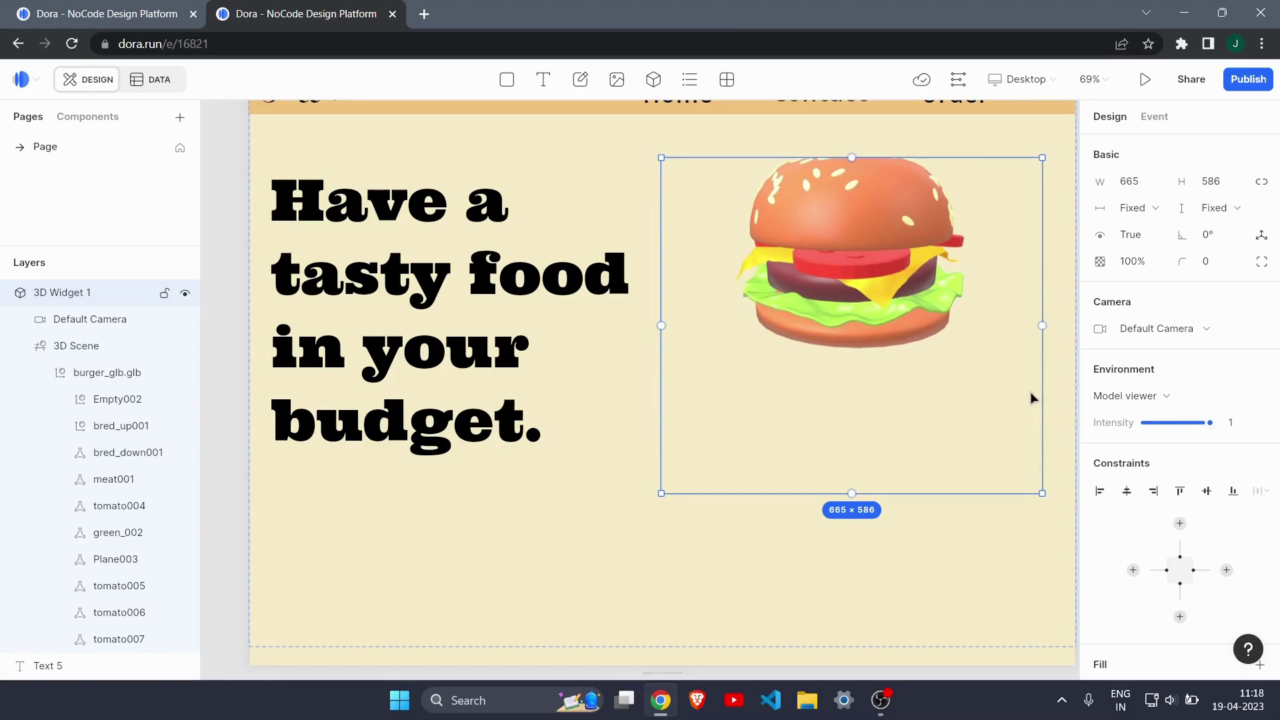
Reopen the widget's 3D scene and adjust the view so the burger is centred and seen slightly from above.
double_click(931, 306)
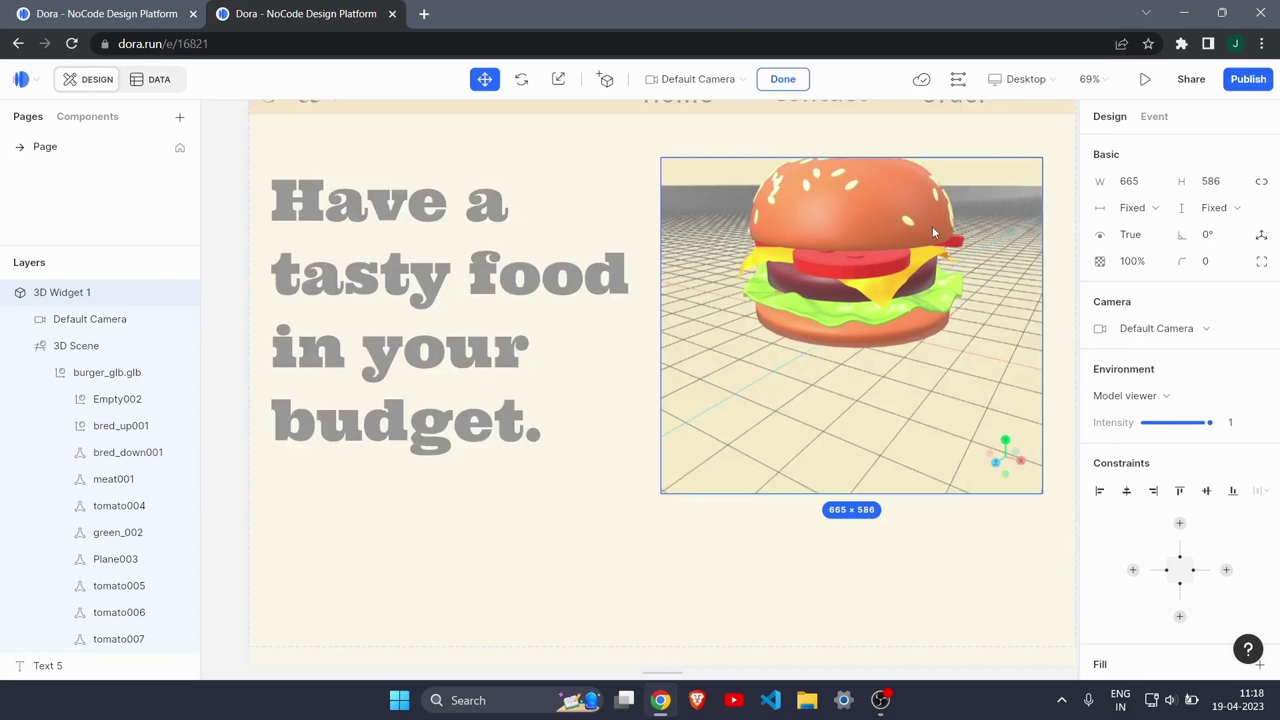
drag(901, 250, 900, 278)
drag(877, 220, 866, 249)
drag(903, 321, 918, 301)
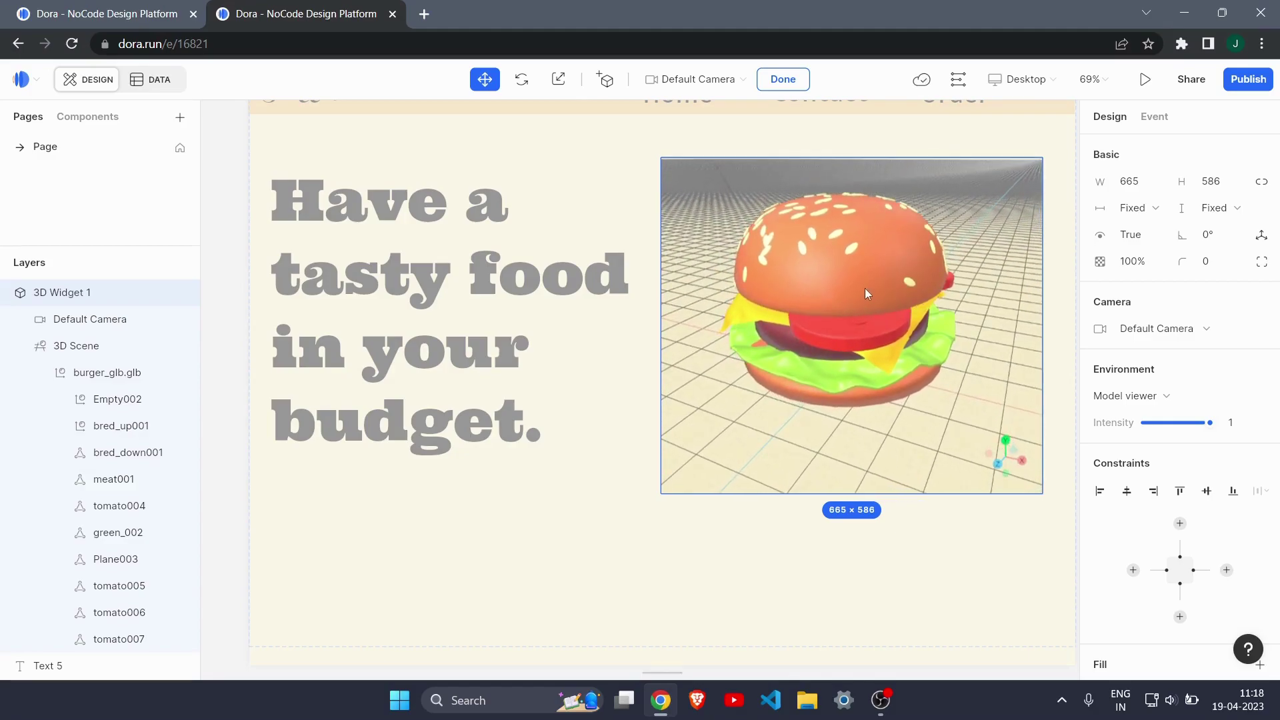
Adjust the 3D scene's zoom until the whole burger nearly fills the widget, and finish scene editing.
scroll(865, 288, down, 3)
scroll(865, 288, up, 5)
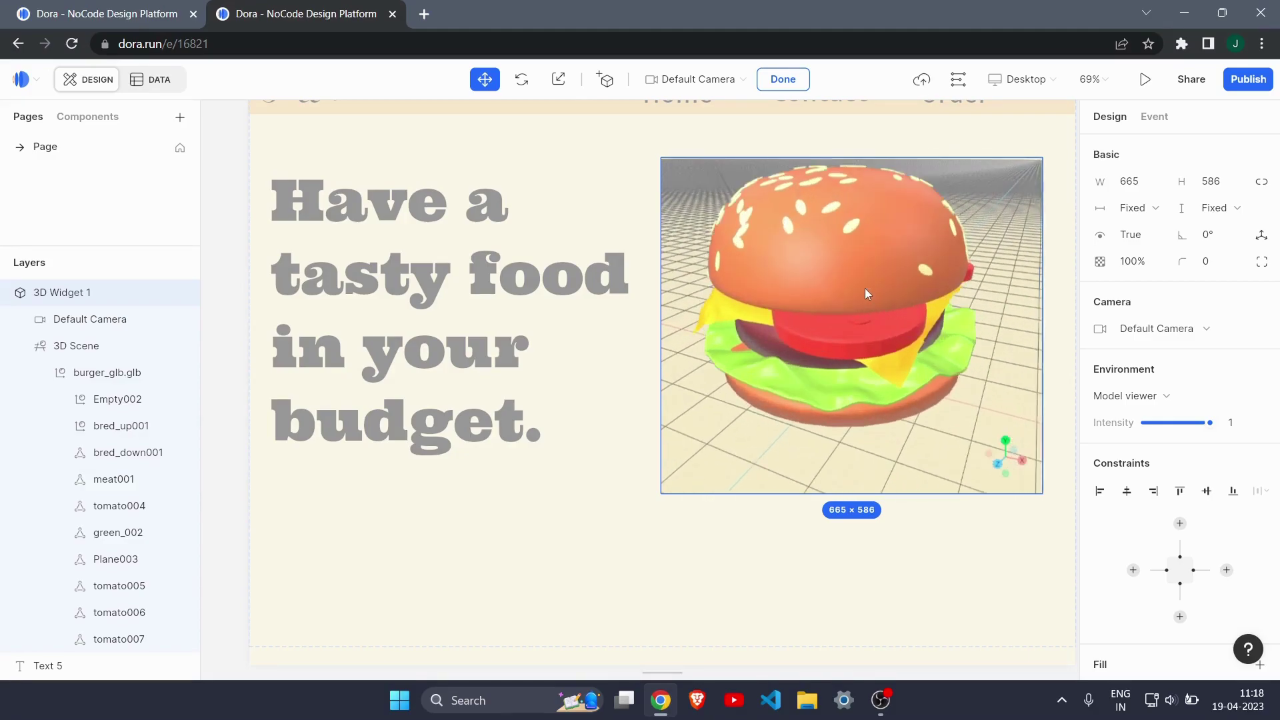
scroll(865, 288, up, 2)
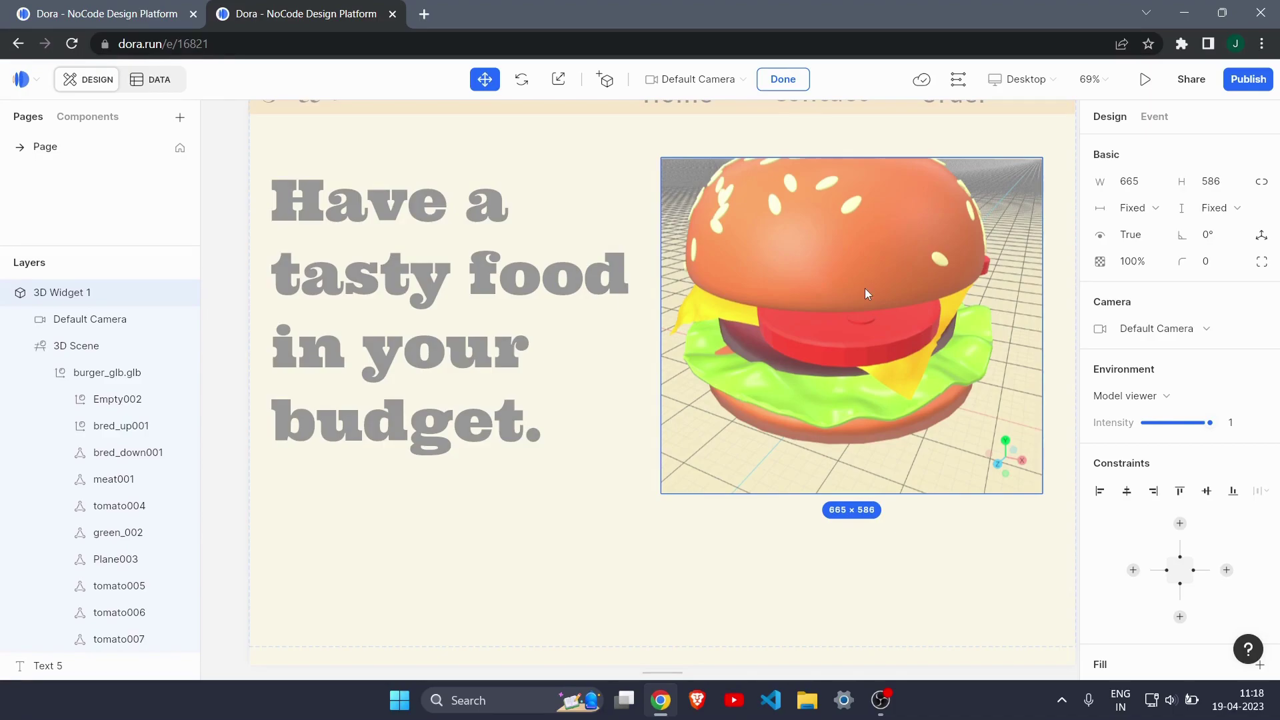
click(872, 240)
scroll(872, 240, up, 3)
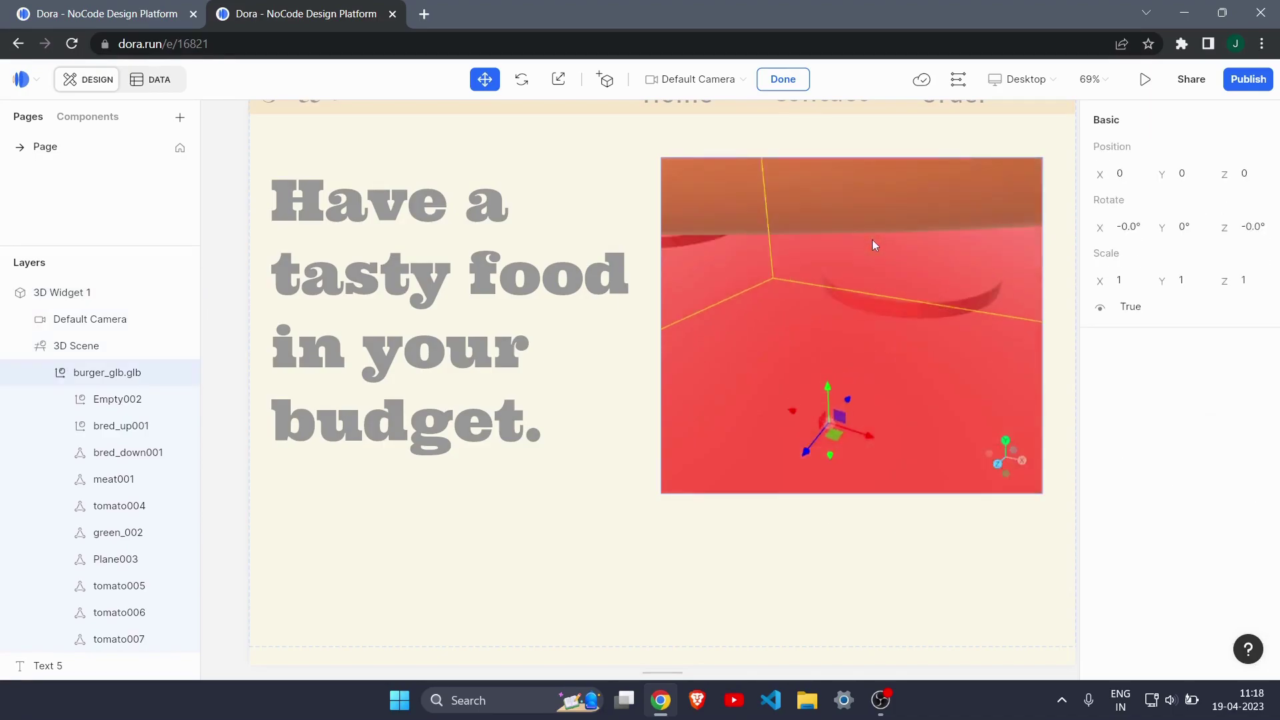
scroll(872, 240, down, 2)
scroll(872, 239, down, 5)
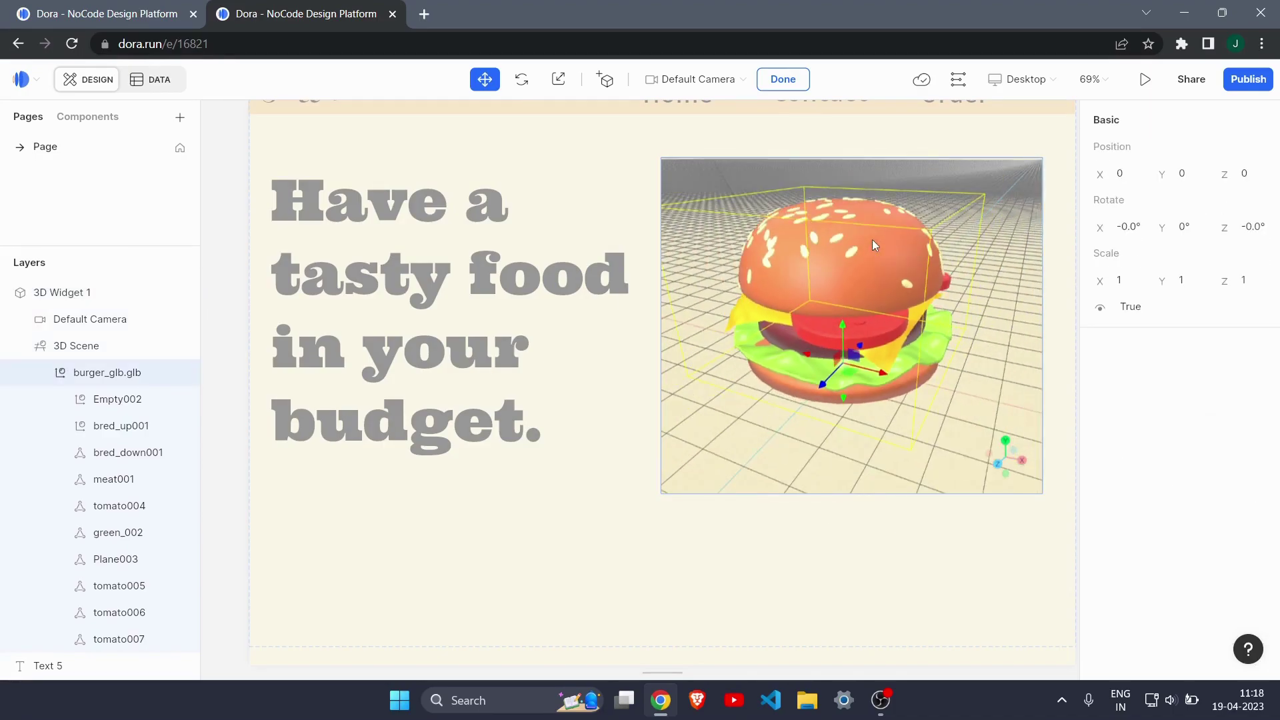
scroll(861, 224, up, 3)
scroll(861, 225, down, 3)
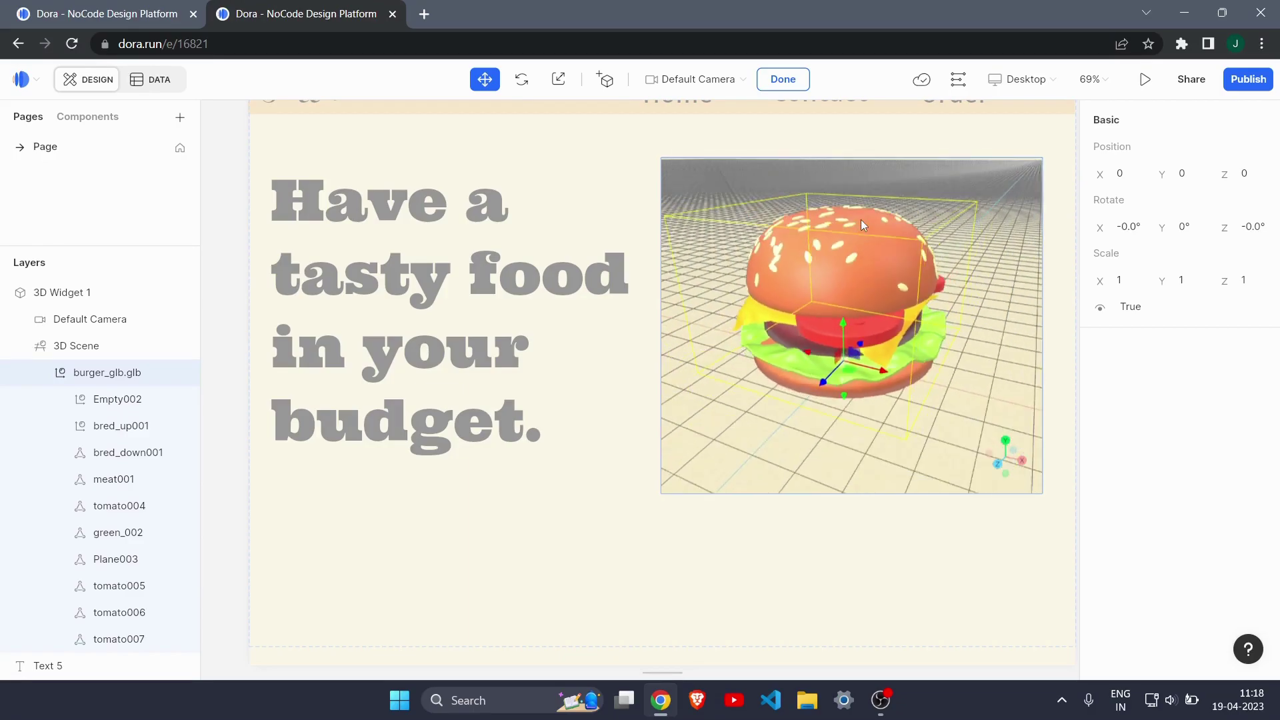
scroll(861, 225, up, 1)
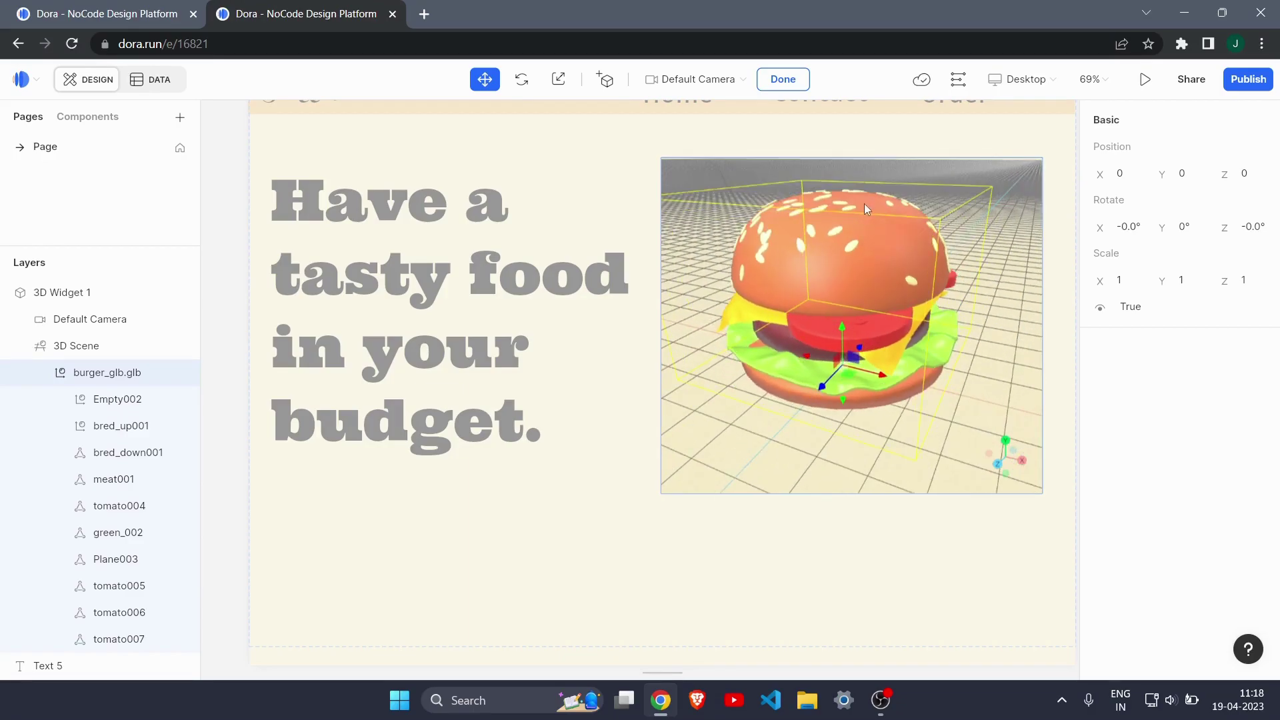
scroll(864, 203, up, 2)
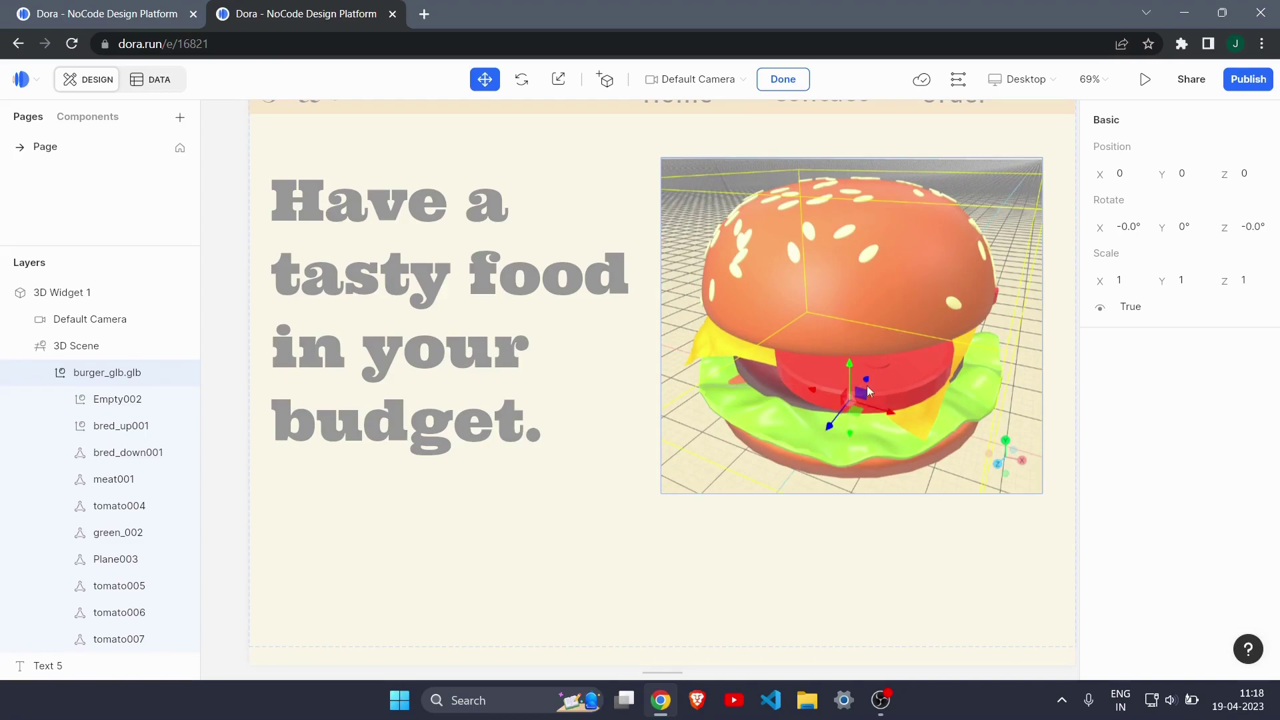
click(941, 559)
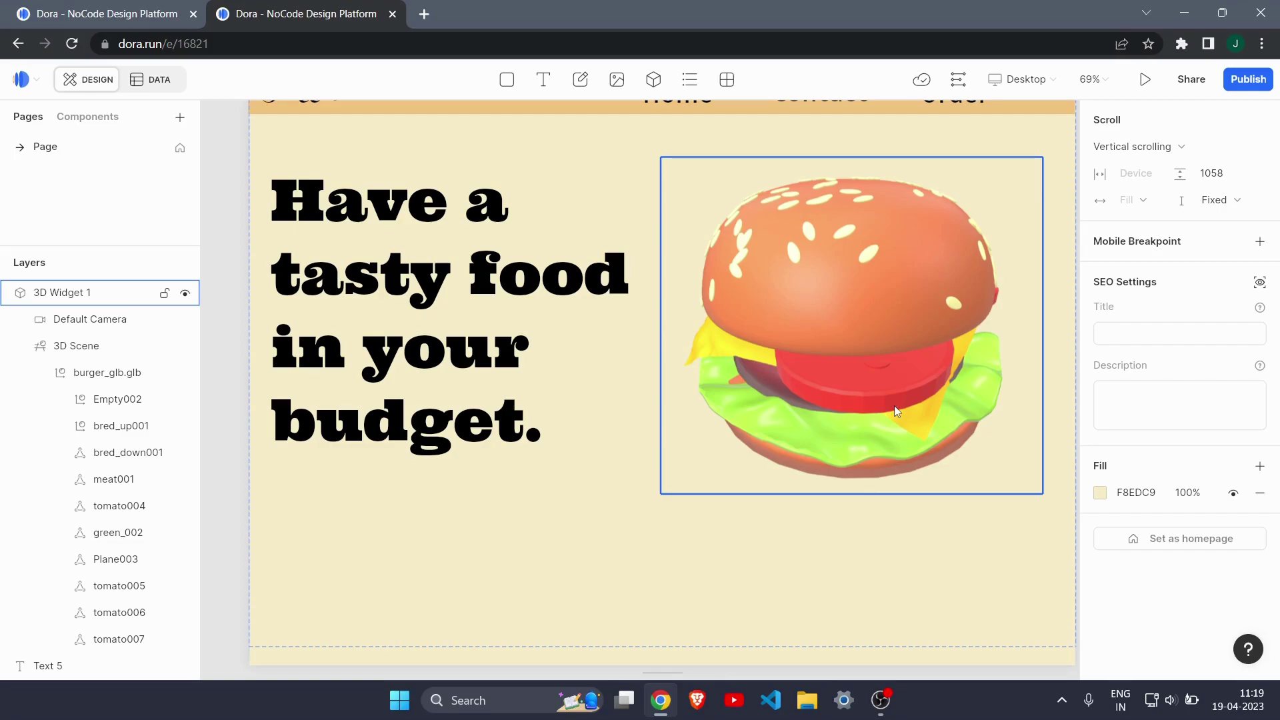
Preview the page in a new tab, check the header, headline and burger while scrolling, and return to the editor.
click(1143, 80)
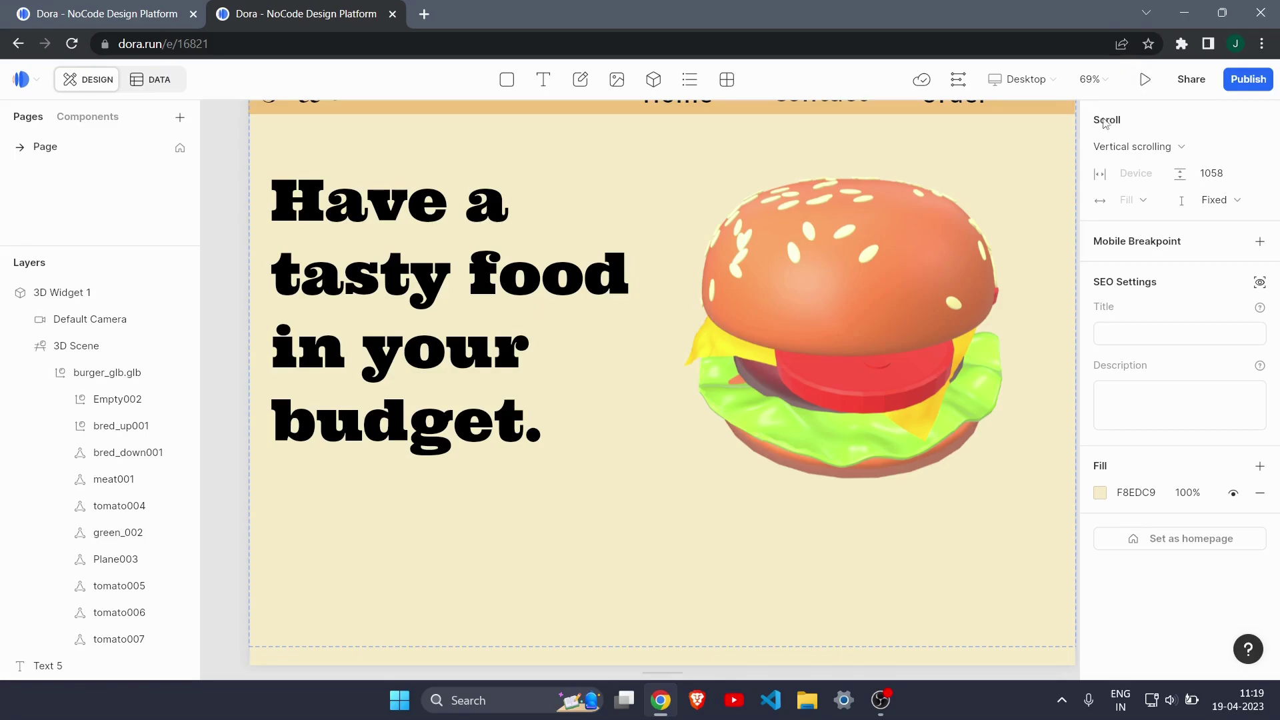
click(1144, 80)
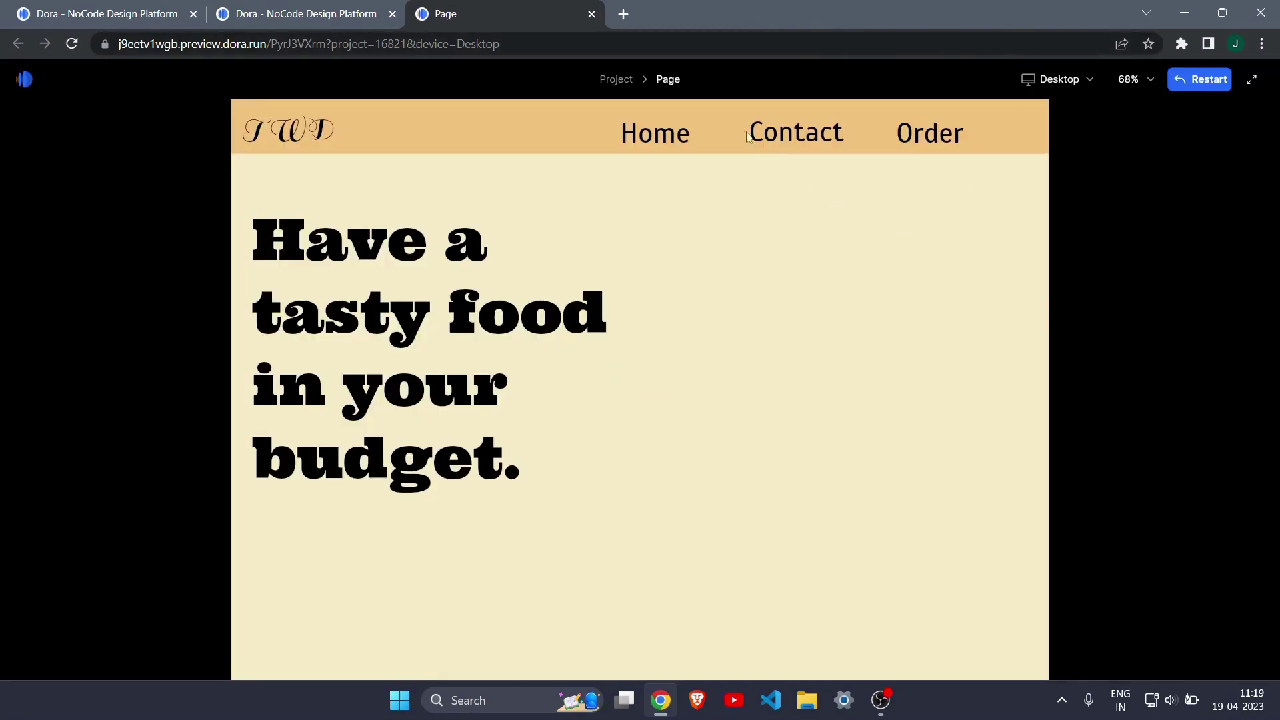
scroll(580, 557, down, 1)
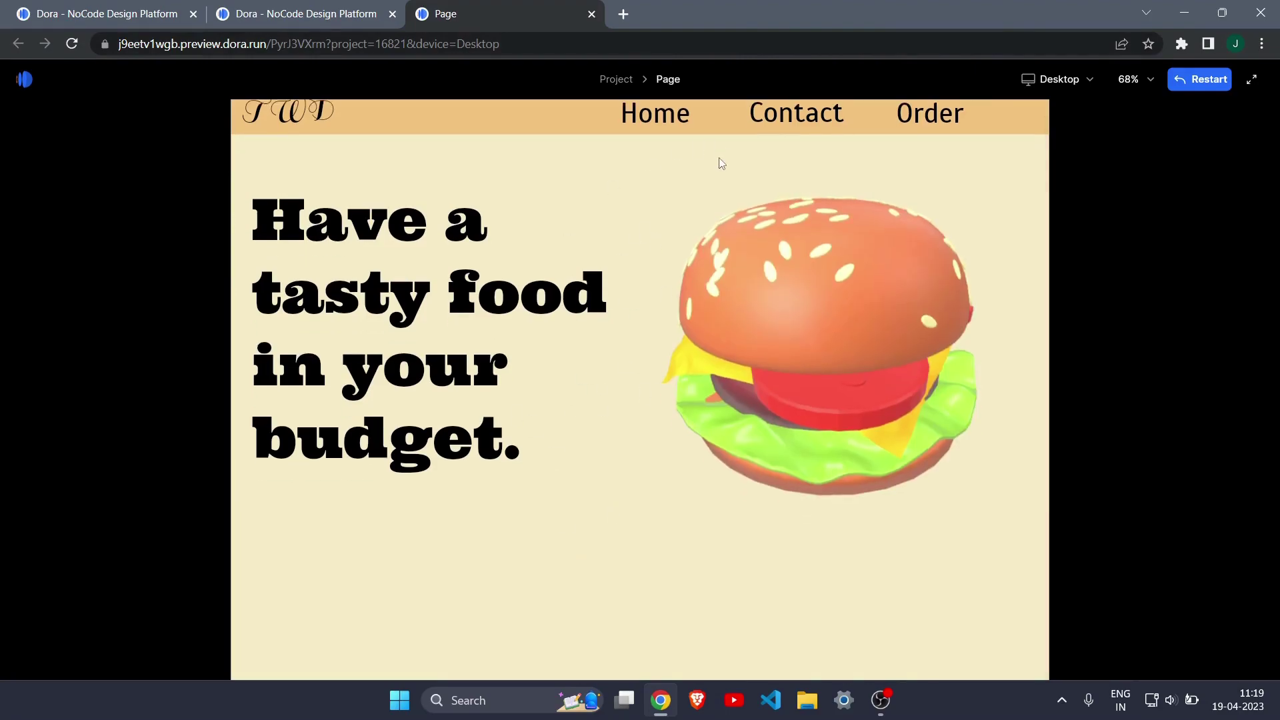
scroll(707, 160, up, 1)
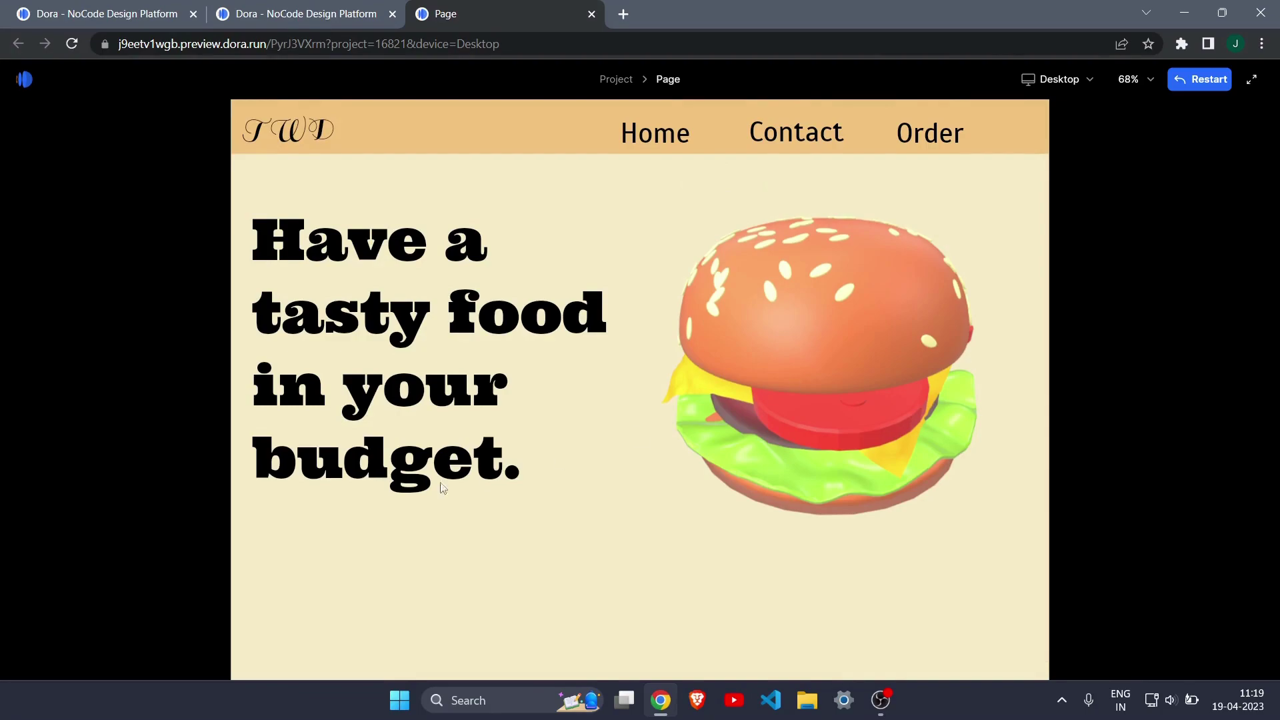
scroll(600, 300, down, 1)
scroll(606, 266, up, 1)
scroll(609, 261, down, 1)
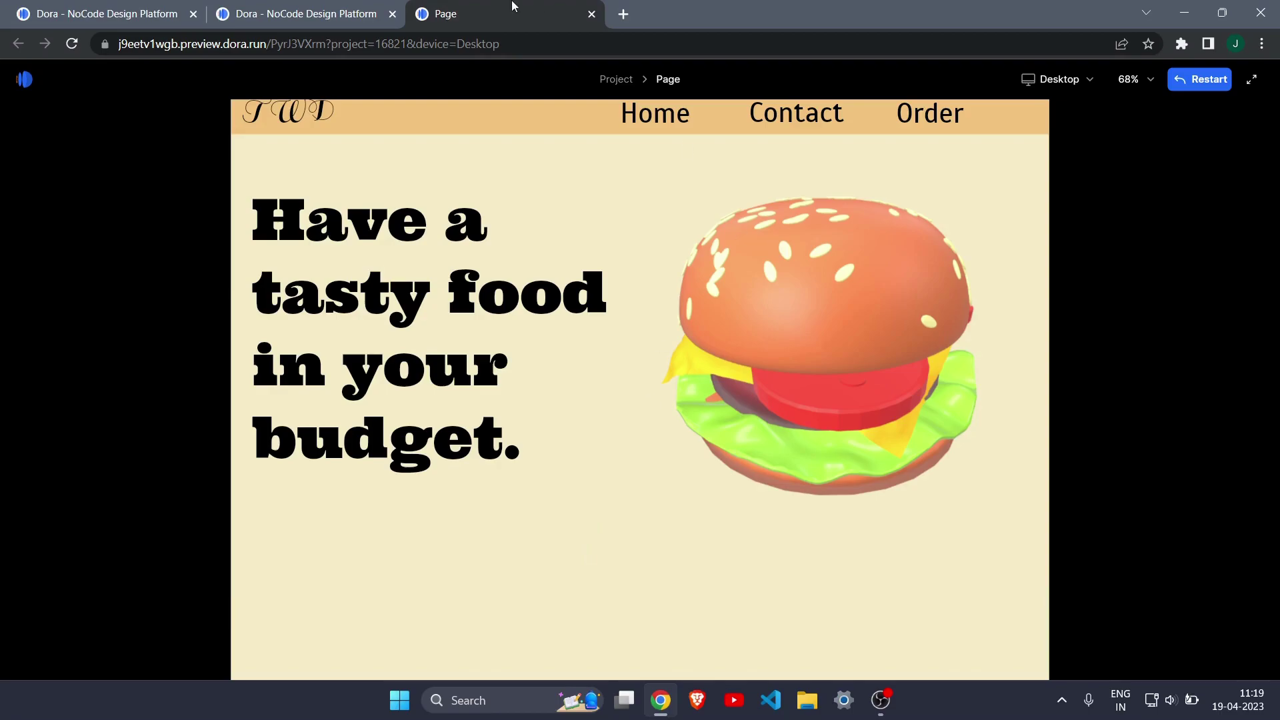
click(303, 13)
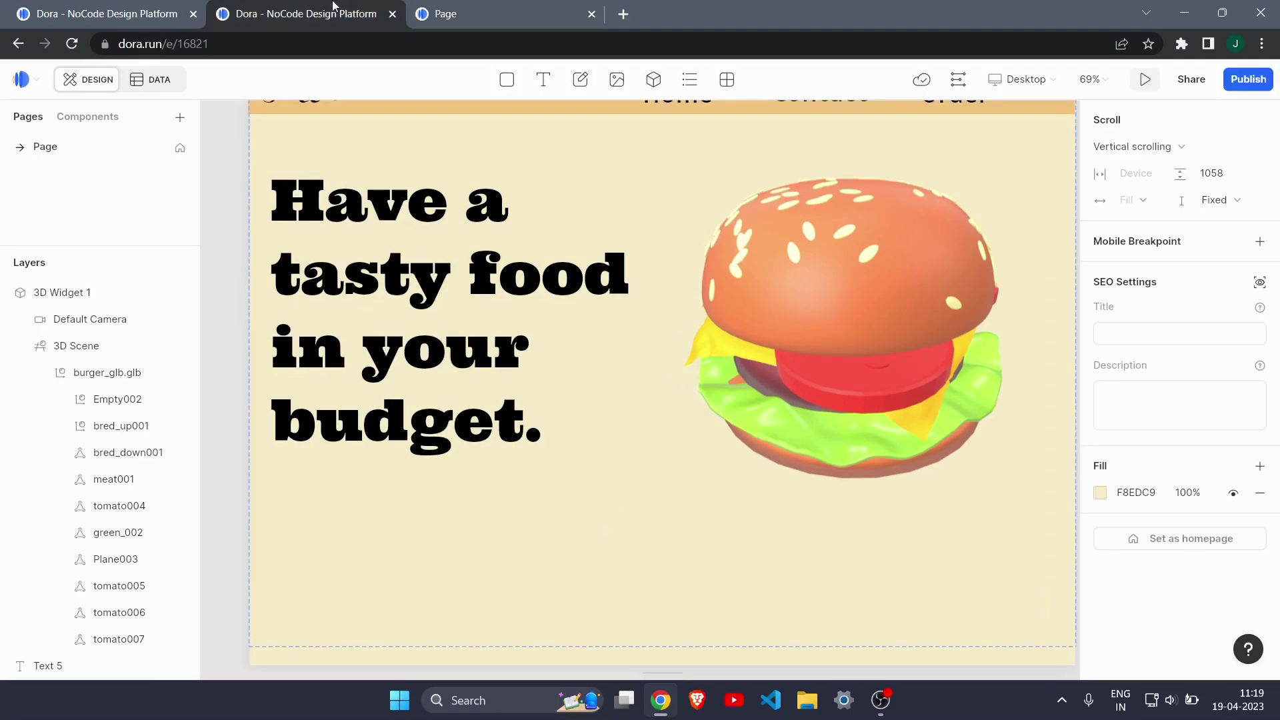
Extend the page downward below the burger section to a height of about 1476.
scroll(716, 340, down, 2)
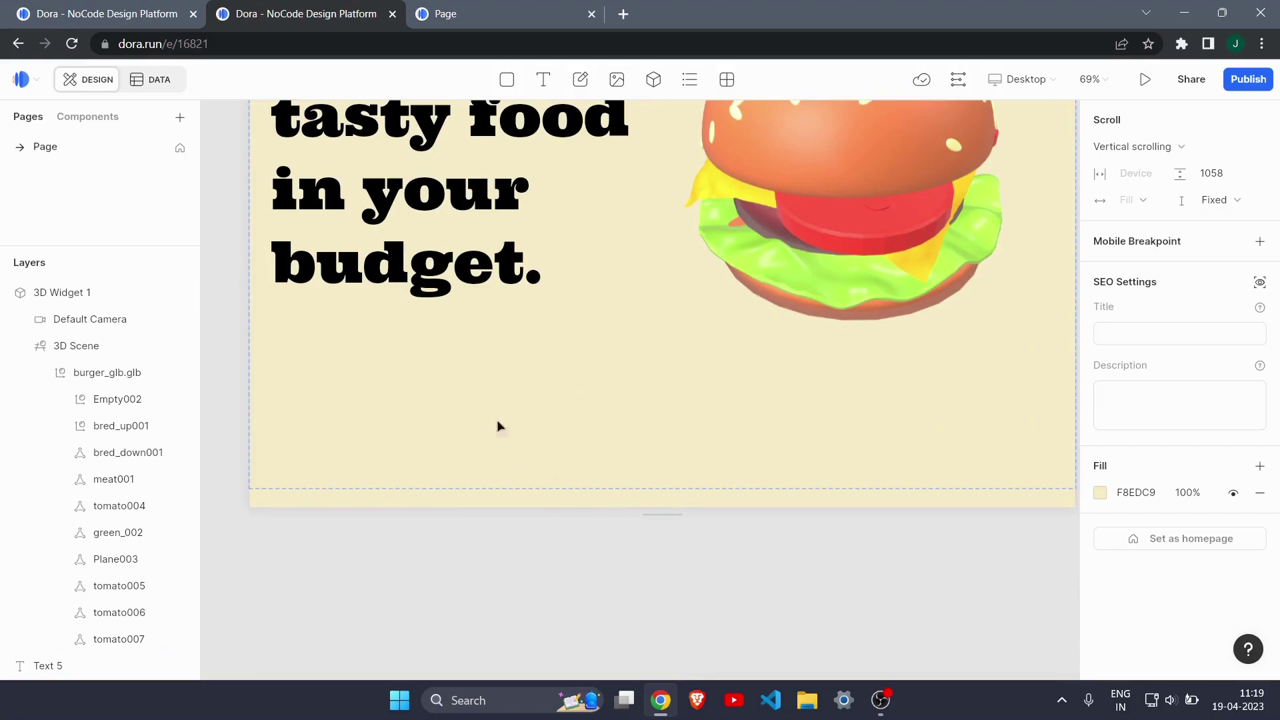
drag(674, 517, 677, 622)
scroll(753, 473, down, 3)
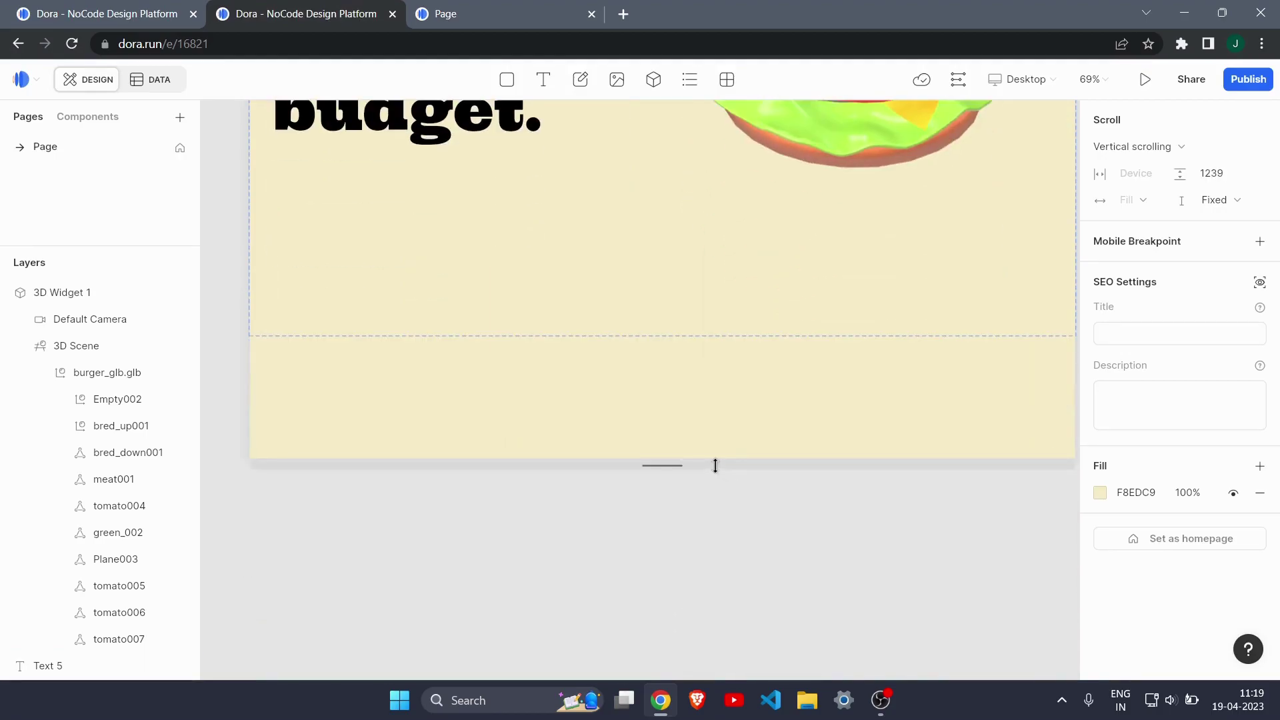
drag(711, 462, 717, 596)
scroll(782, 430, down, 3)
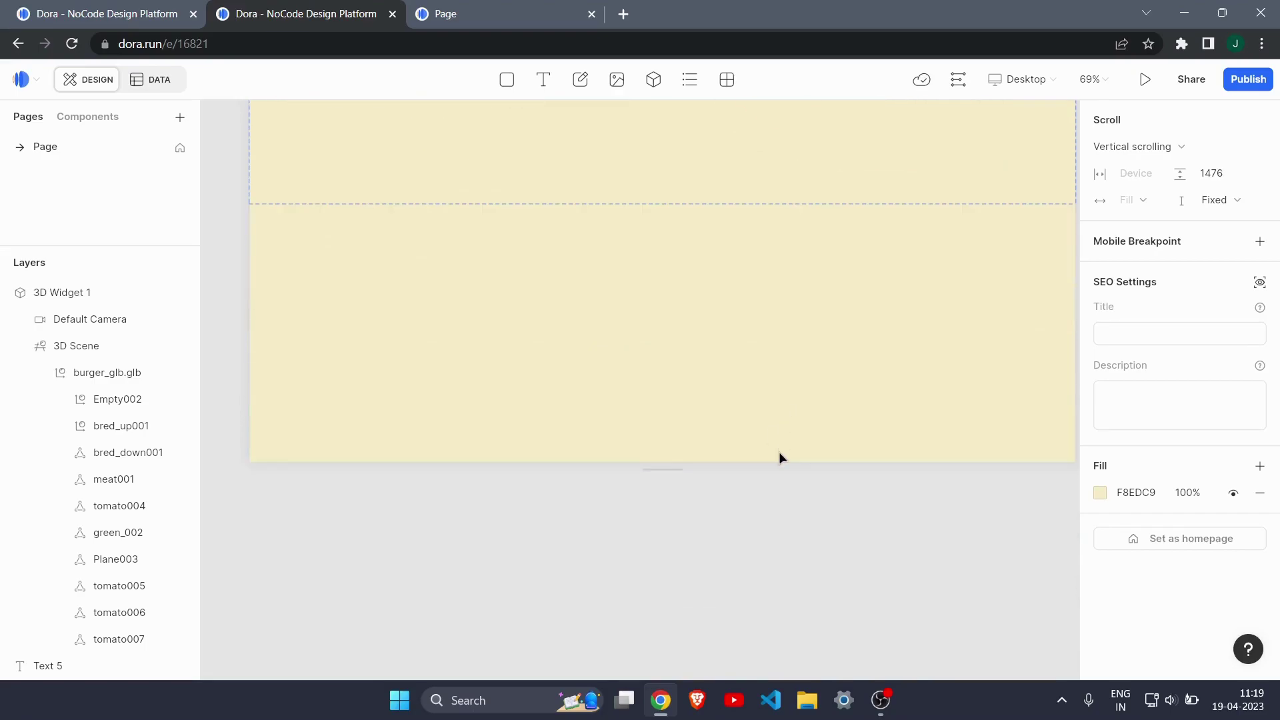
Extend the page further downward below the burger section to a height of about 1782.
drag(791, 466, 820, 643)
scroll(805, 366, up, 5)
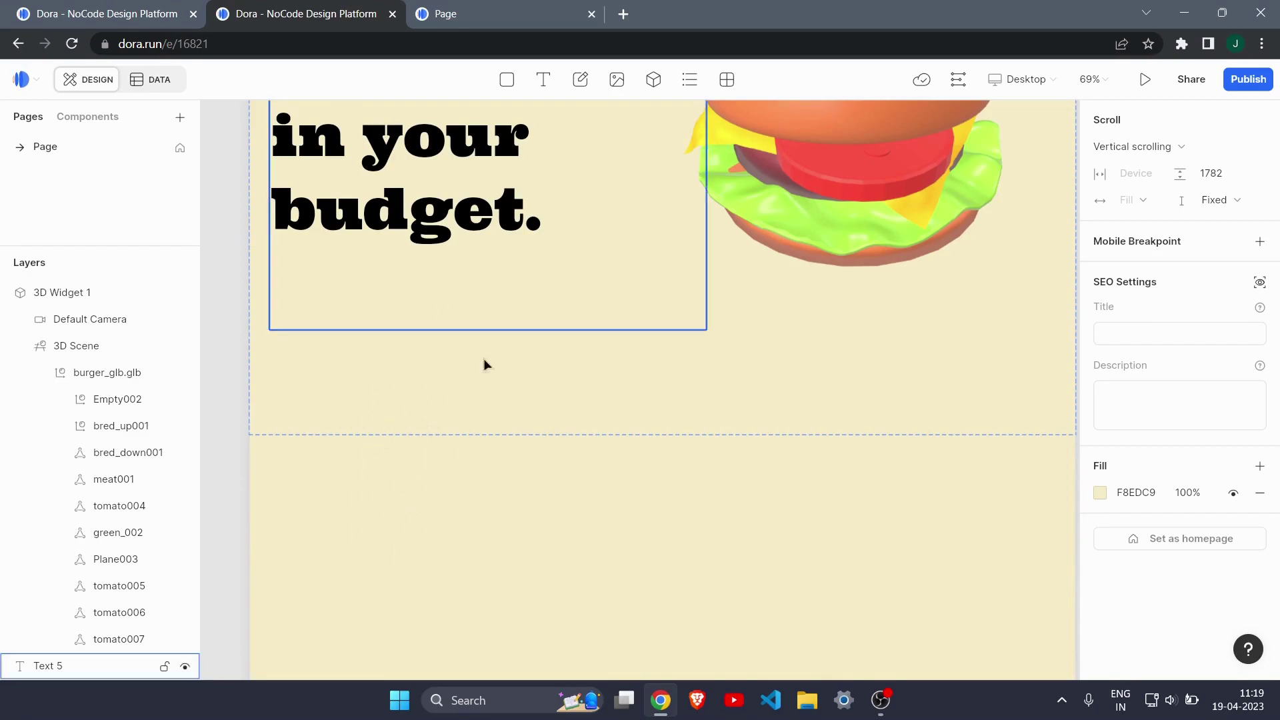
scroll(524, 493, down, 2)
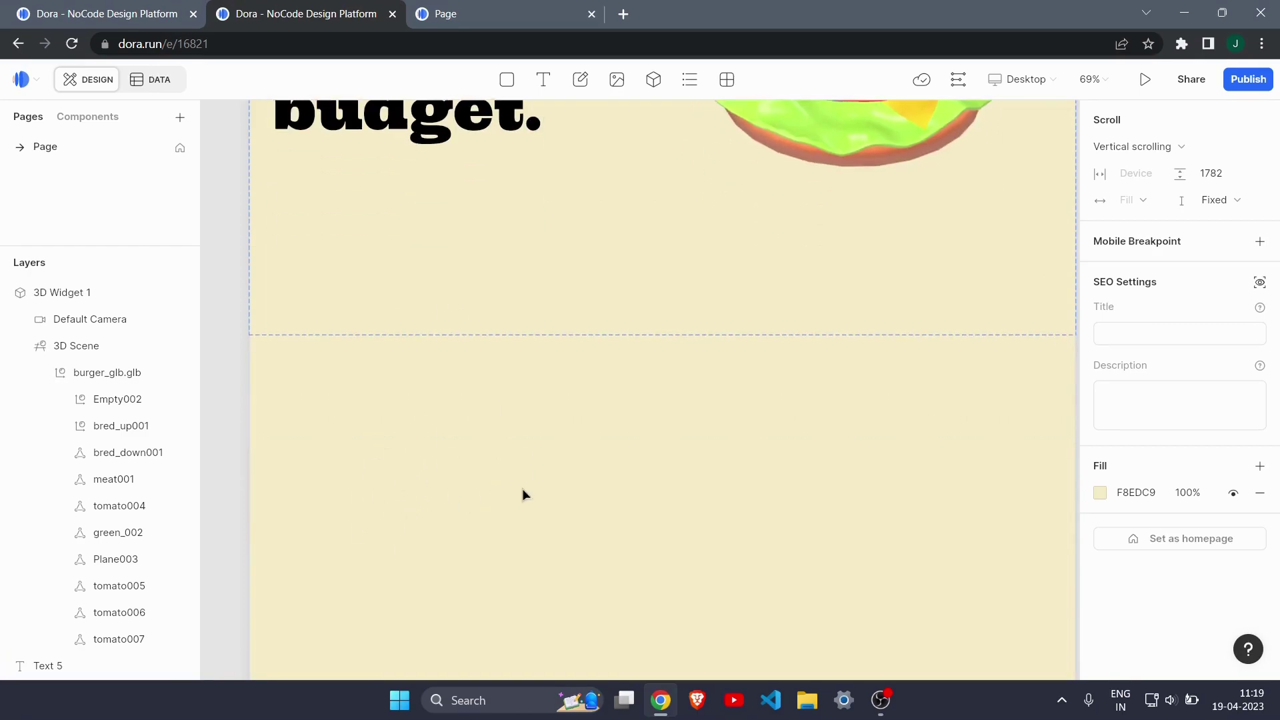
scroll(585, 366, down, 1)
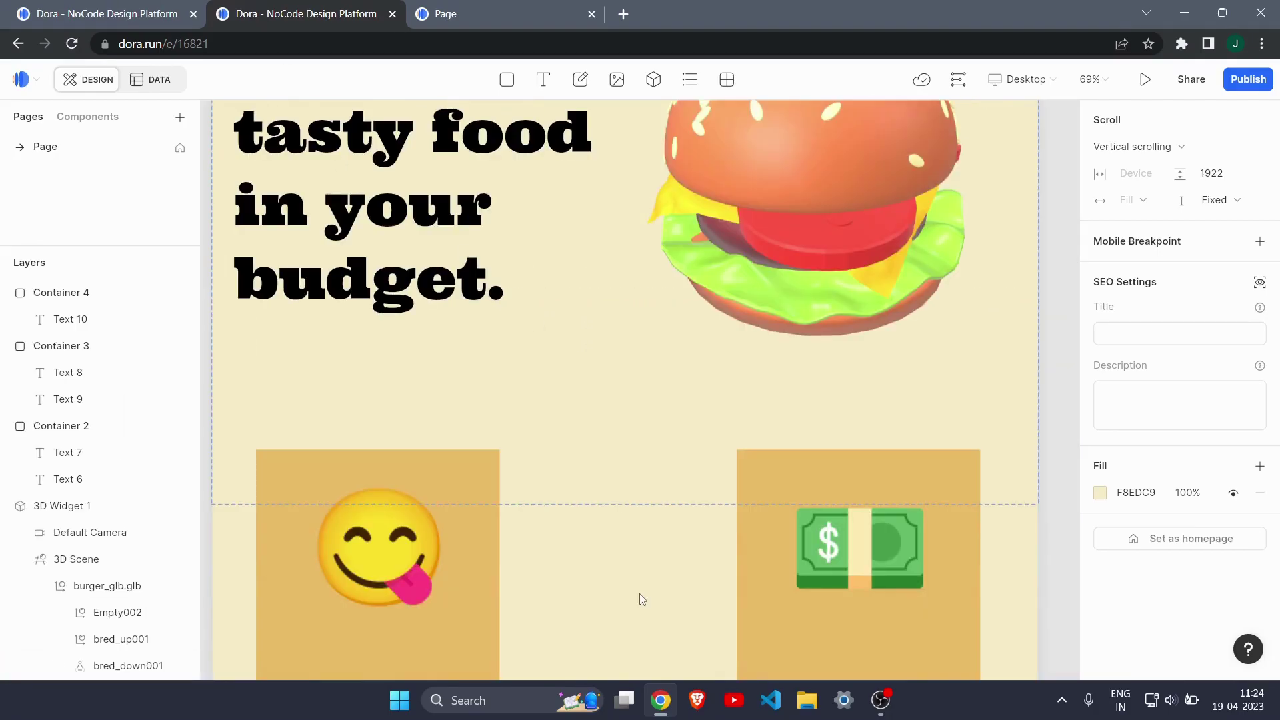
Examine the full page layout from the header down through the two emoji cards to the contact footer.
scroll(639, 593, down, 4)
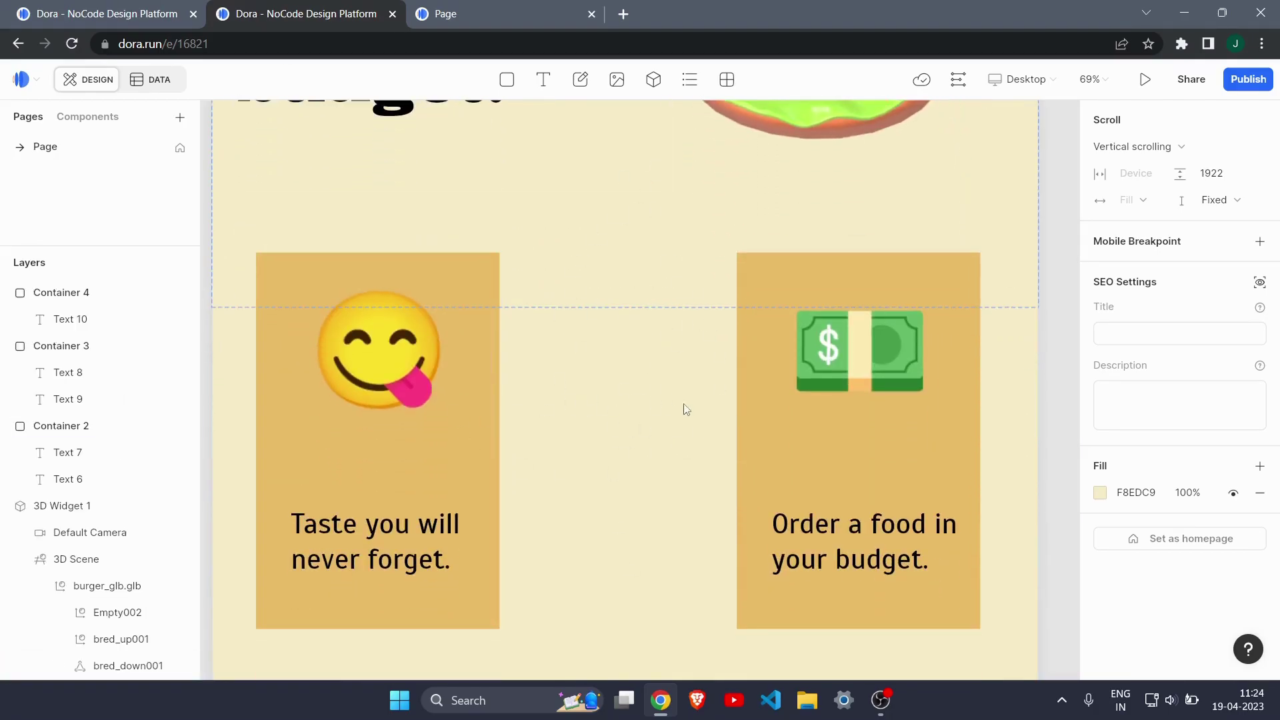
scroll(575, 450, down, 6)
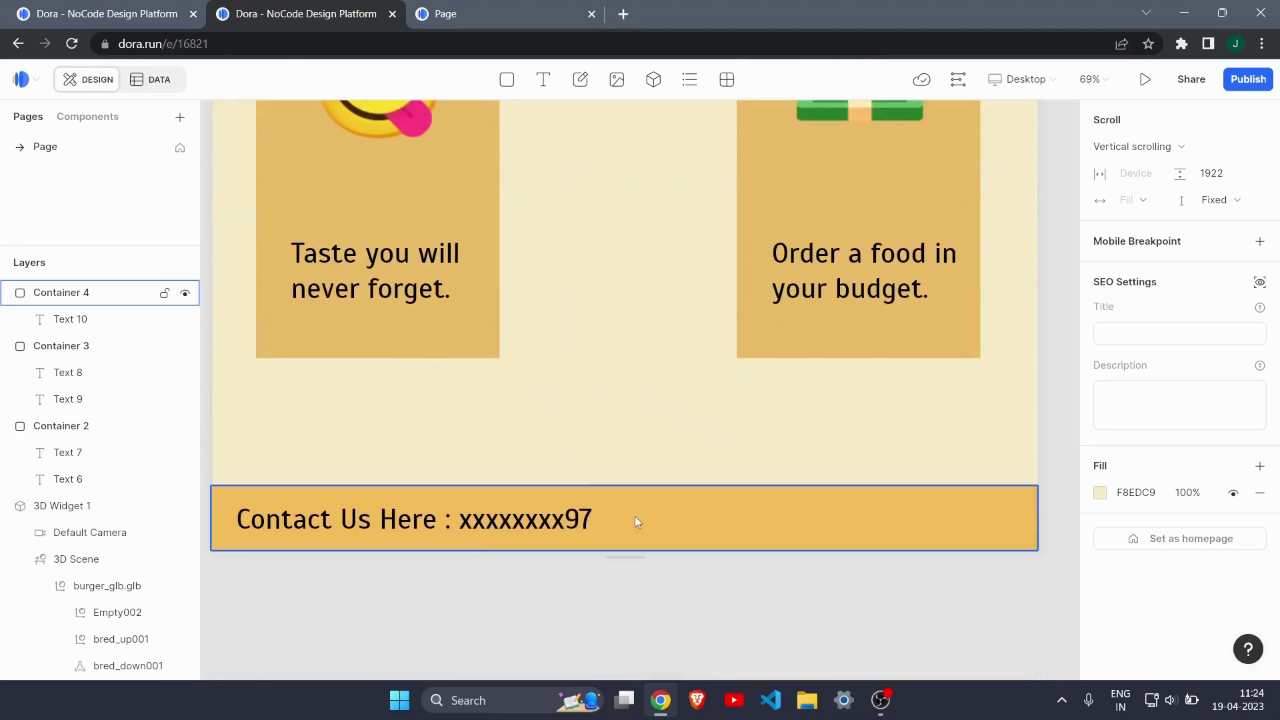
scroll(762, 433, up, 4)
scroll(577, 328, up, 4)
scroll(578, 329, down, 3)
scroll(578, 328, up, 10)
scroll(578, 328, up, 2)
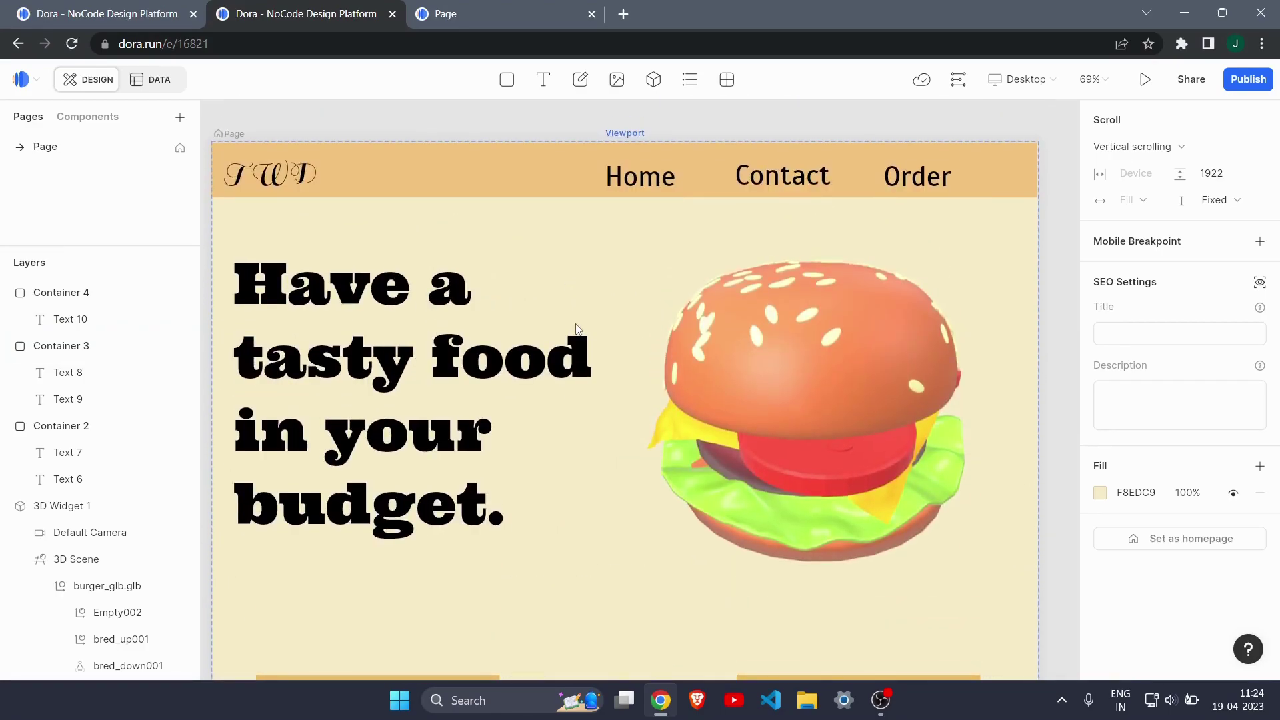
scroll(662, 367, down, 2)
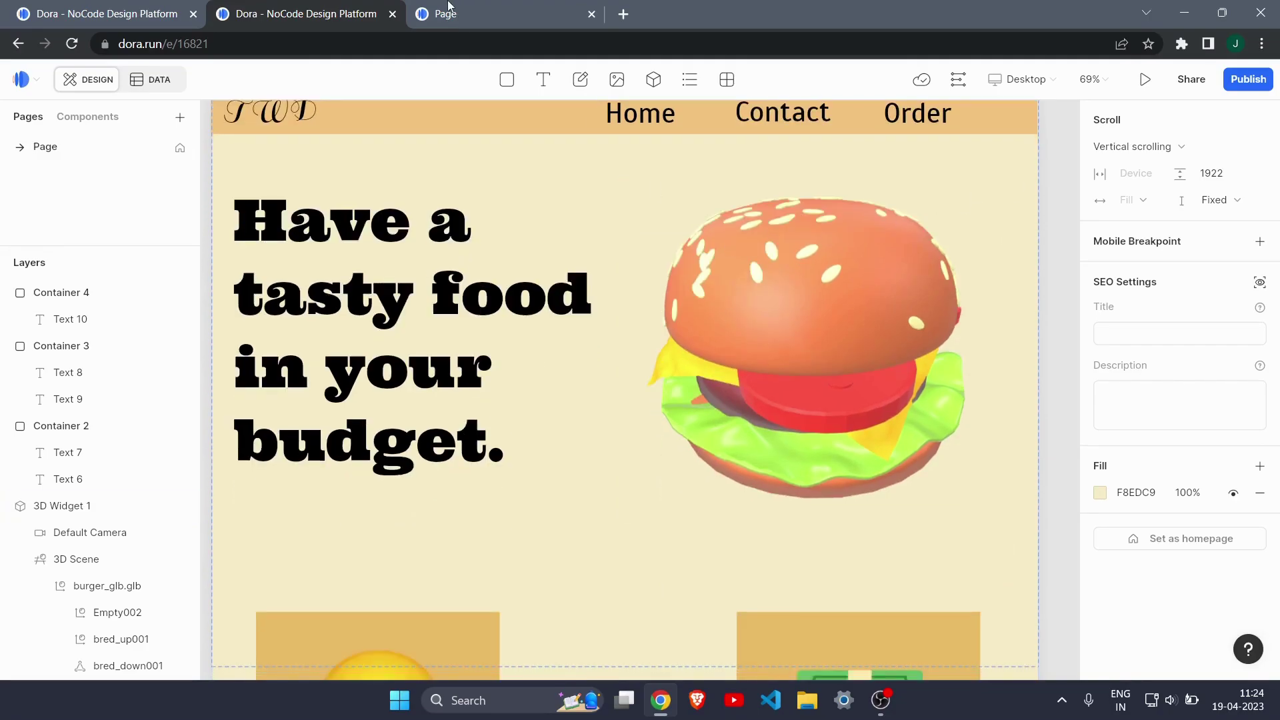
Reload the page preview, check the burger section and emoji cards while scrolling, and return to the editor.
click(540, 6)
click(558, 45)
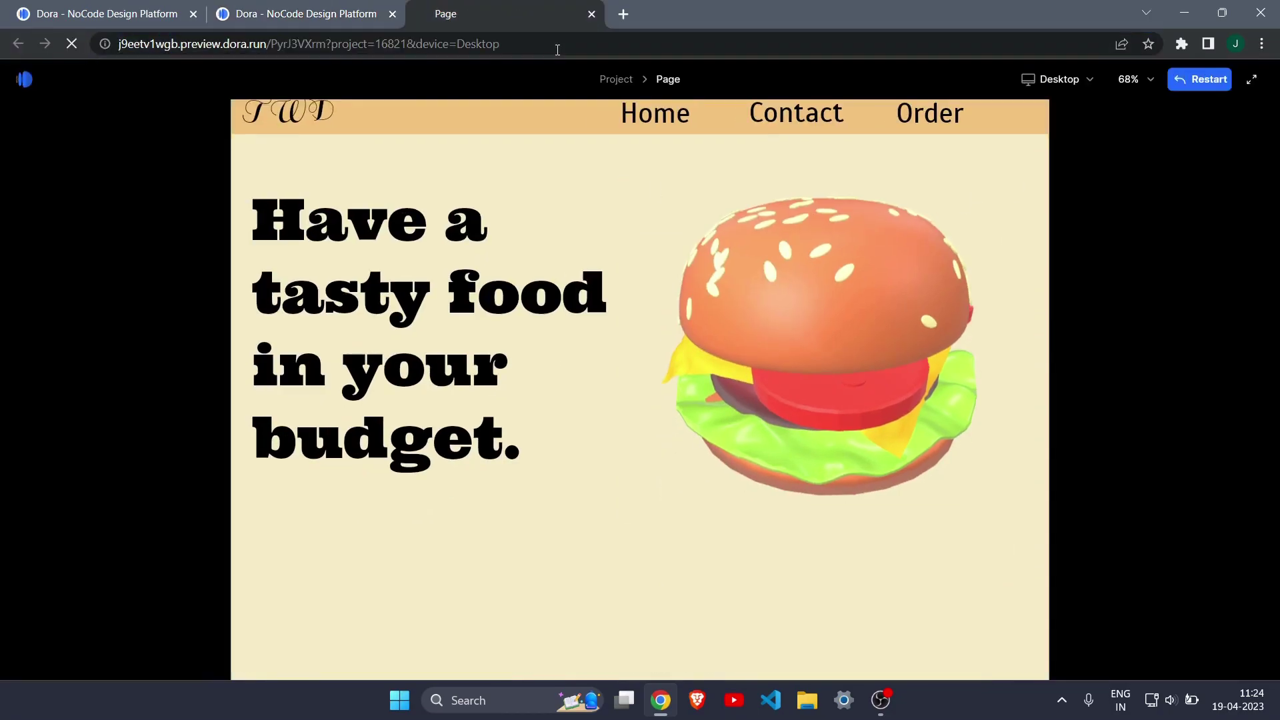
key(Return)
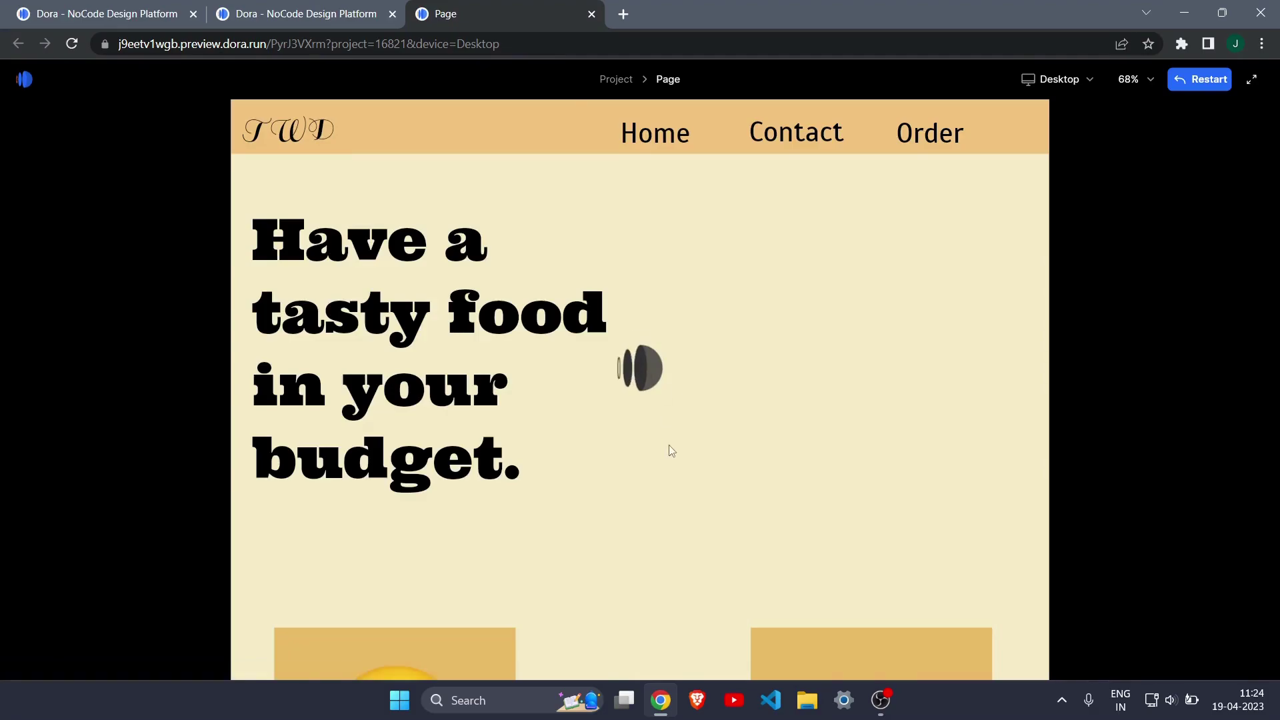
scroll(734, 393, down, 6)
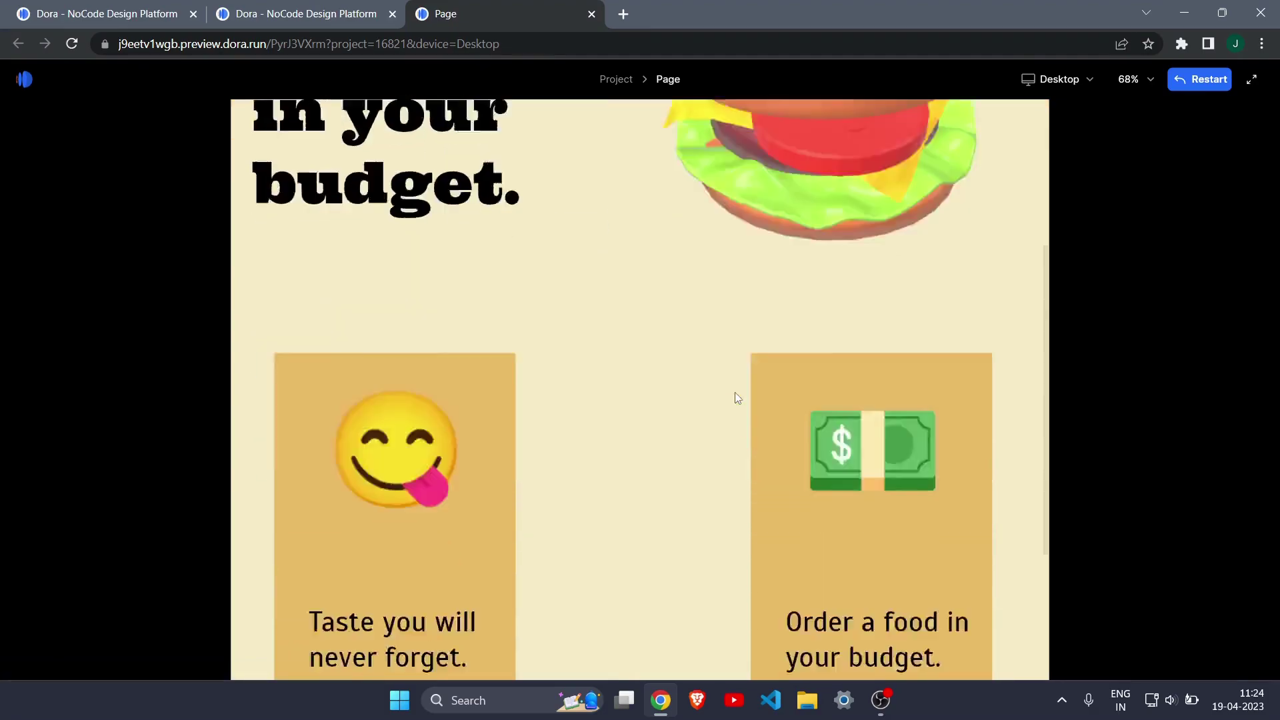
scroll(734, 394, up, 1)
scroll(736, 399, up, 5)
scroll(736, 399, down, 5)
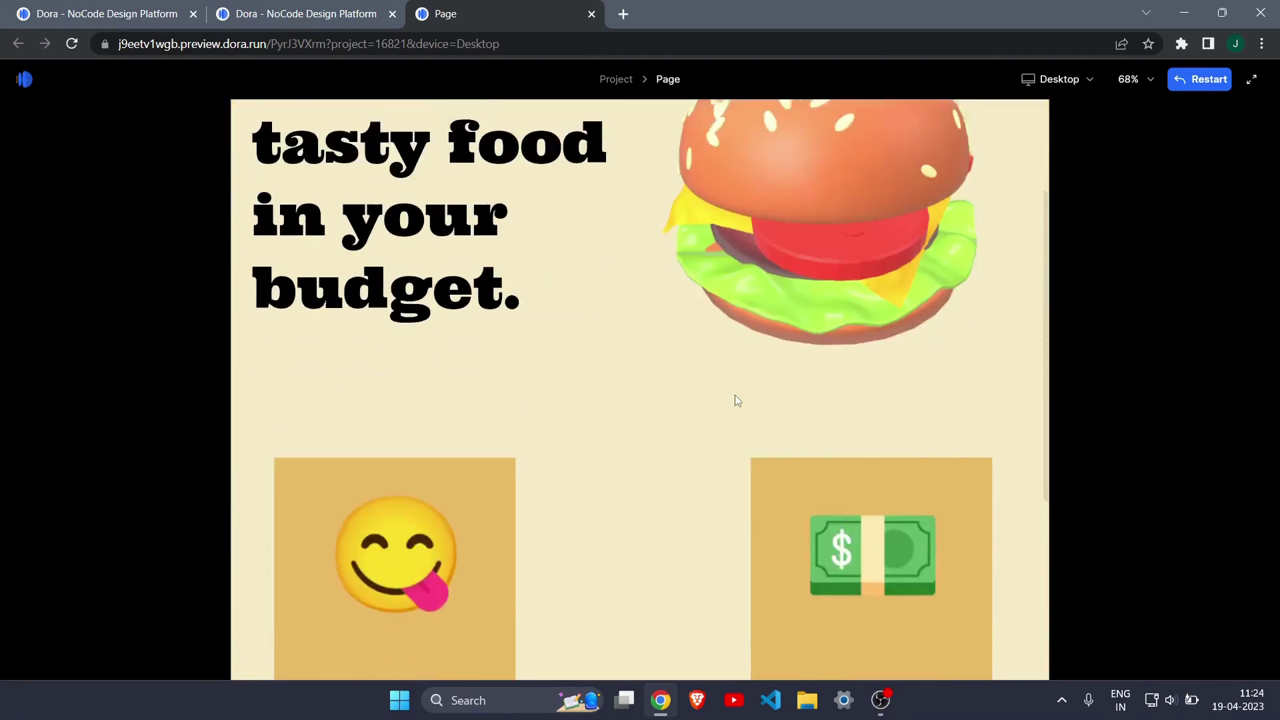
scroll(736, 399, up, 6)
scroll(736, 400, up, 1)
scroll(736, 400, down, 5)
scroll(737, 394, up, 5)
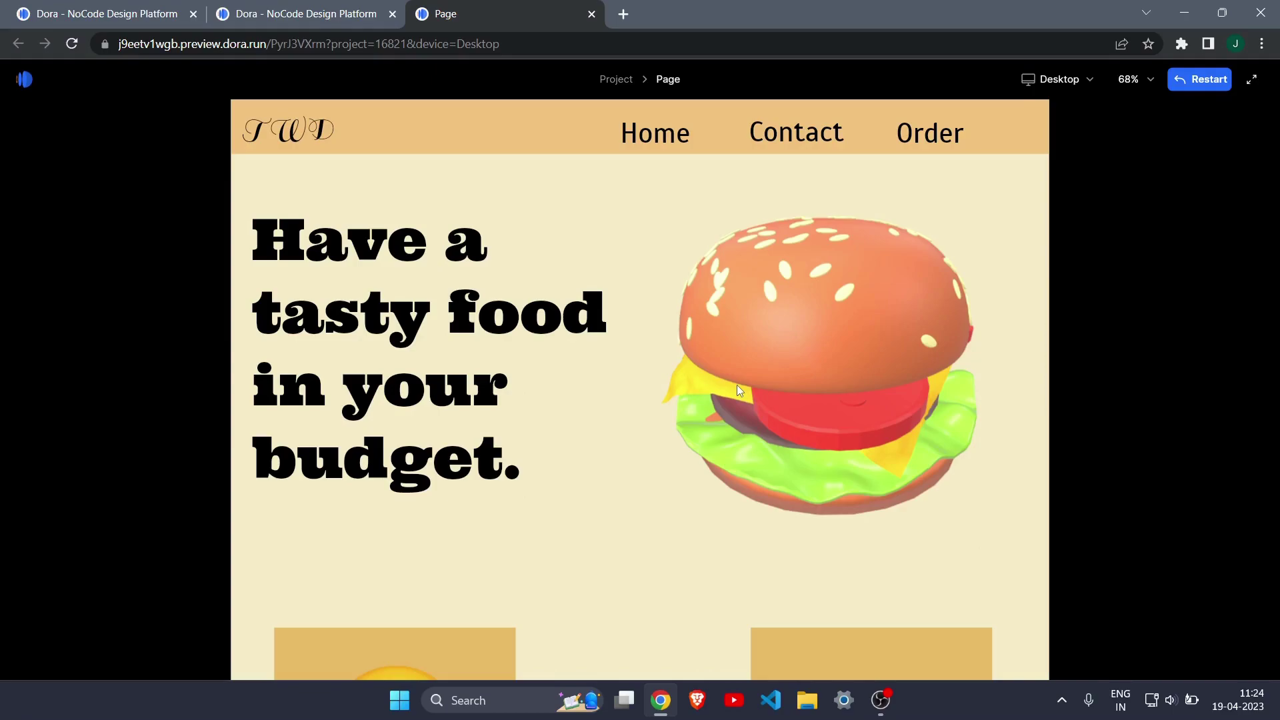
click(331, 8)
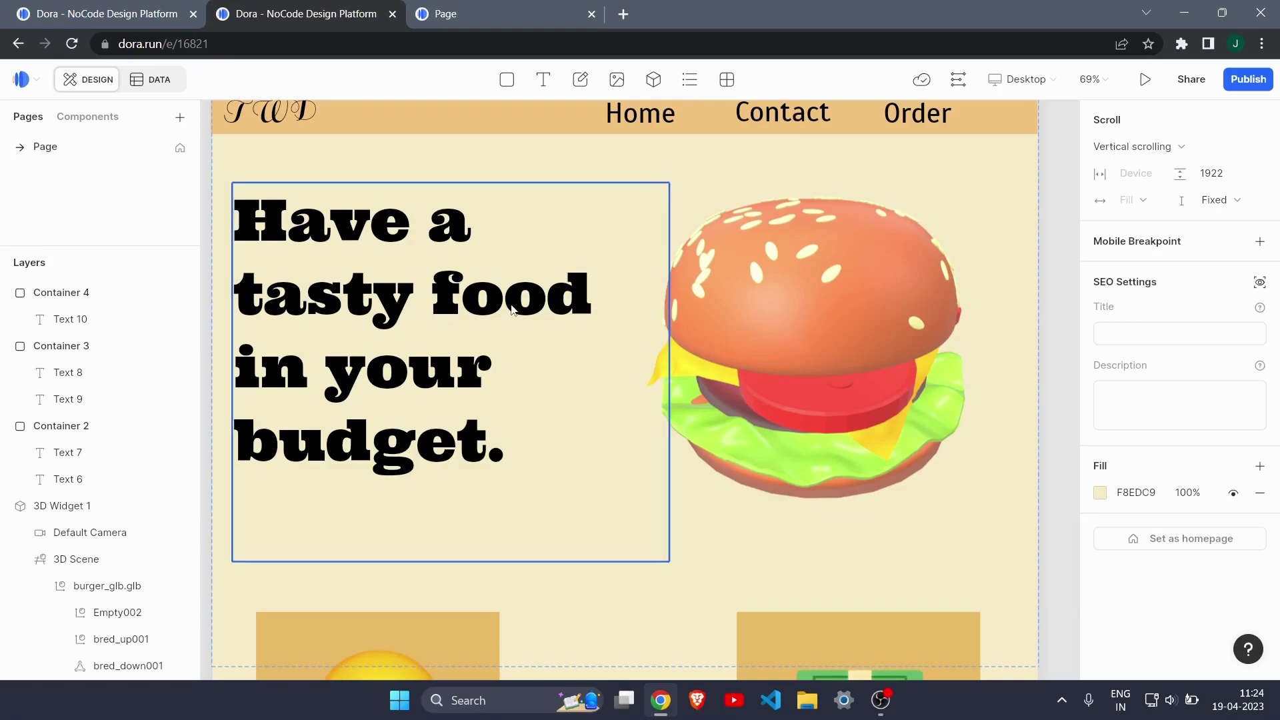
Move the burger widget against the page's right edge just beneath the header, and show an enlarged keyframe timeline.
scroll(509, 309, up, 1)
drag(774, 414, 803, 370)
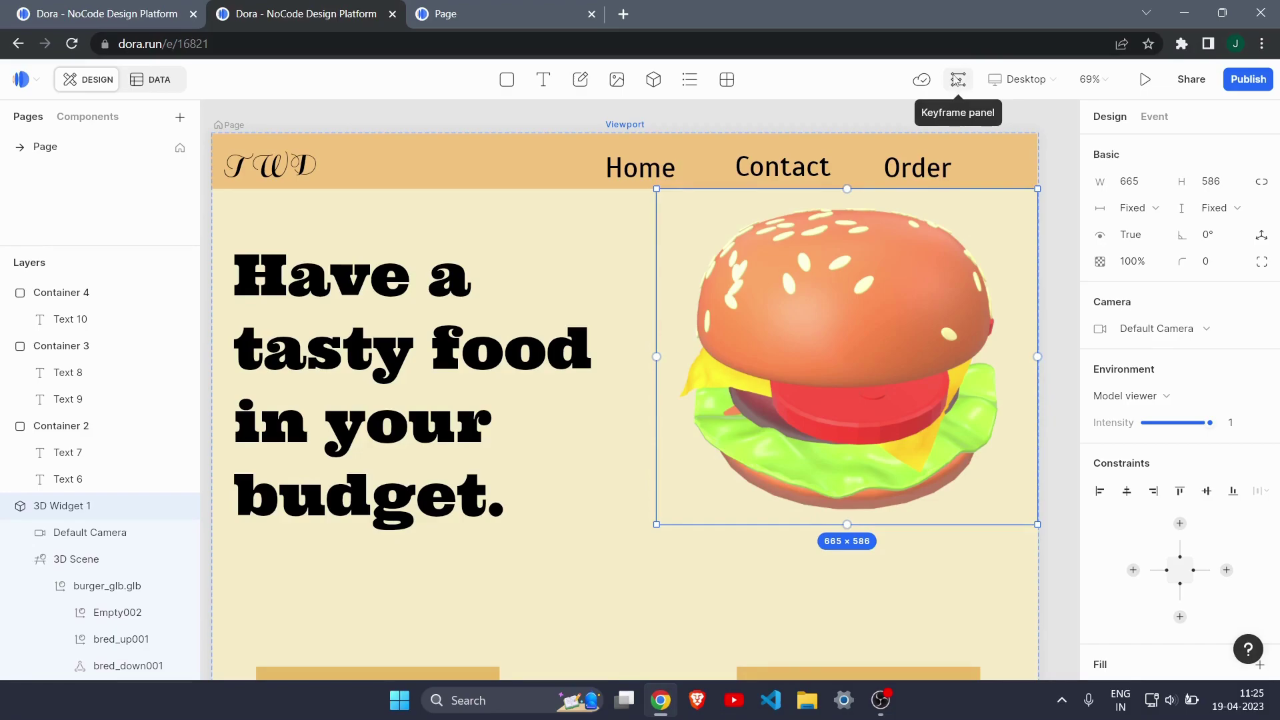
click(958, 79)
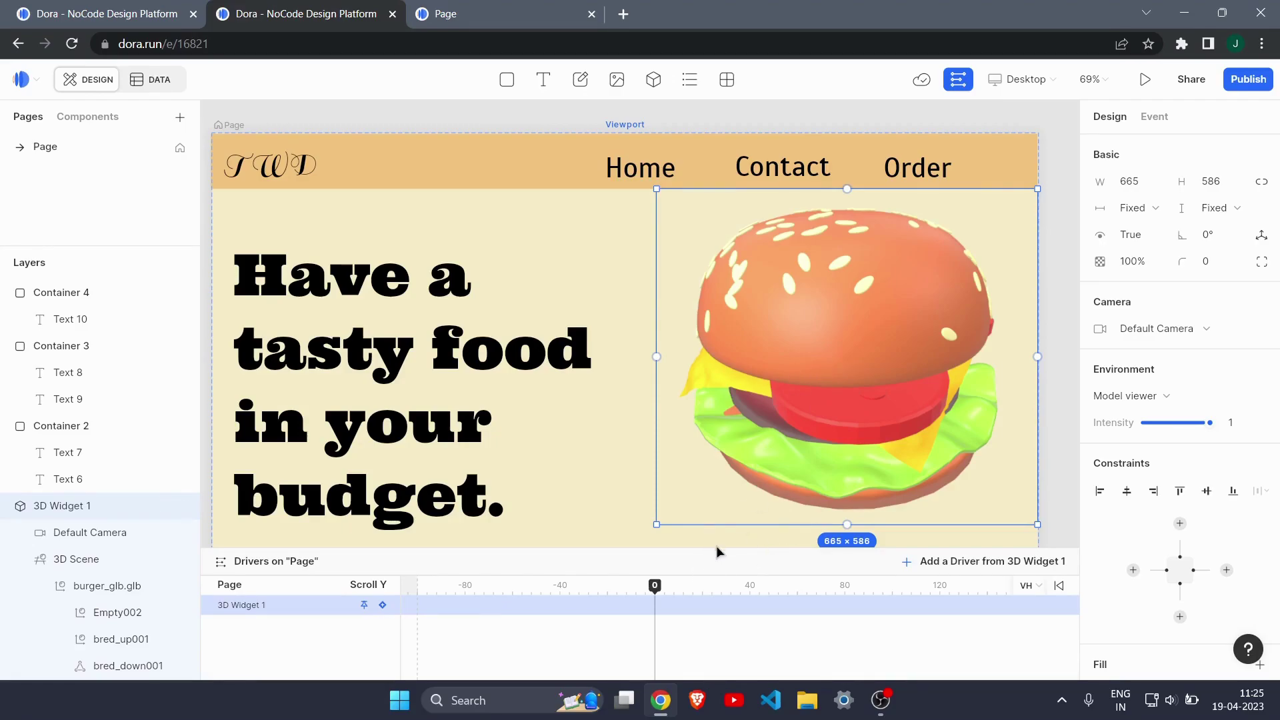
drag(717, 549, 724, 523)
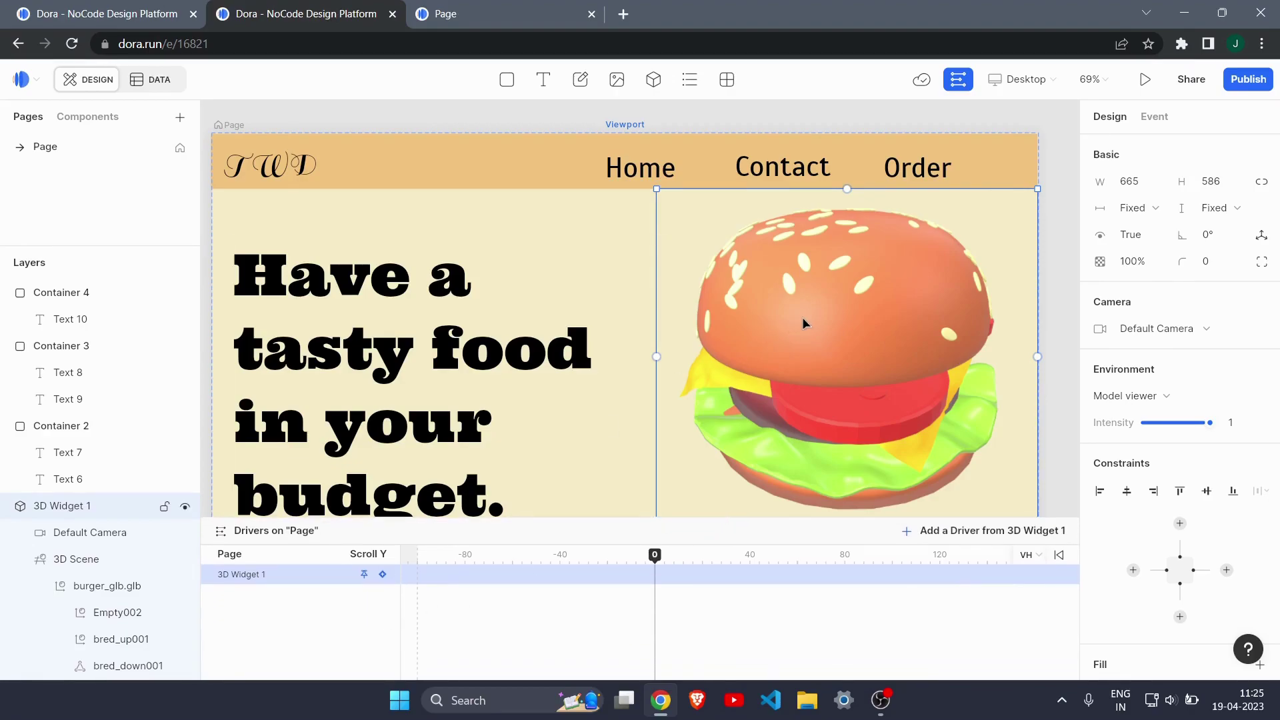
scroll(178, 484, down, 4)
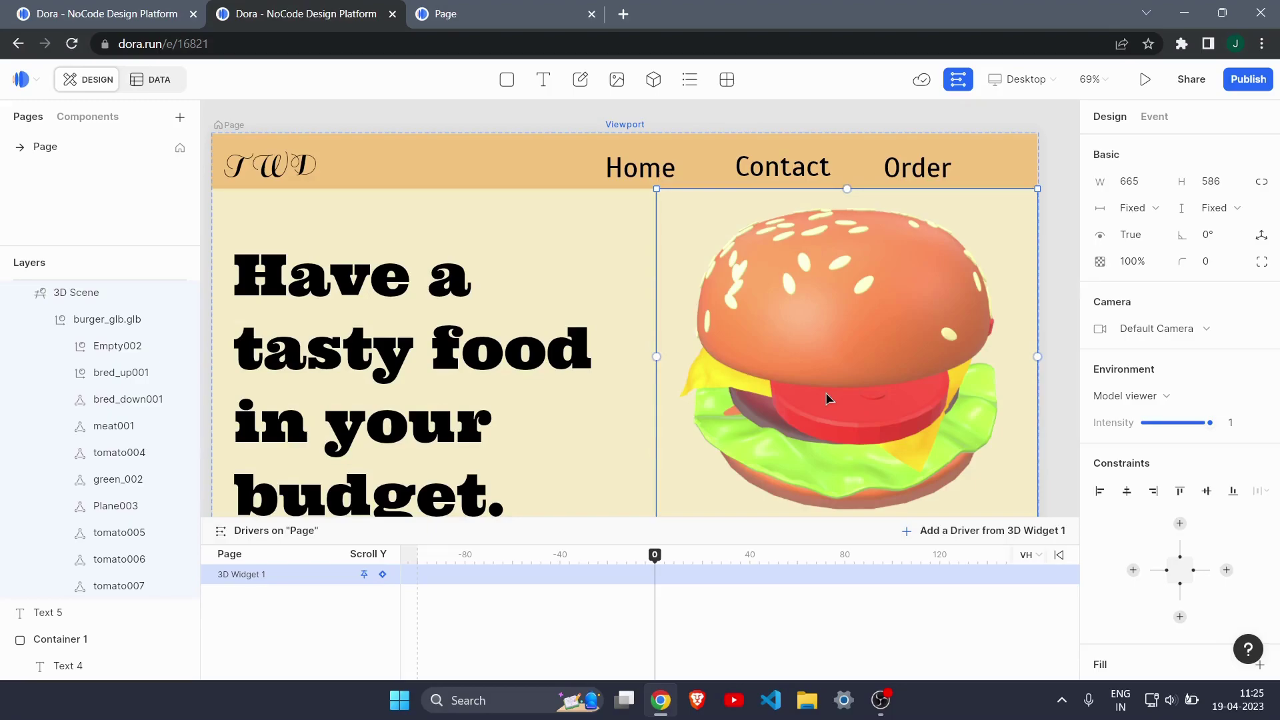
click(120, 323)
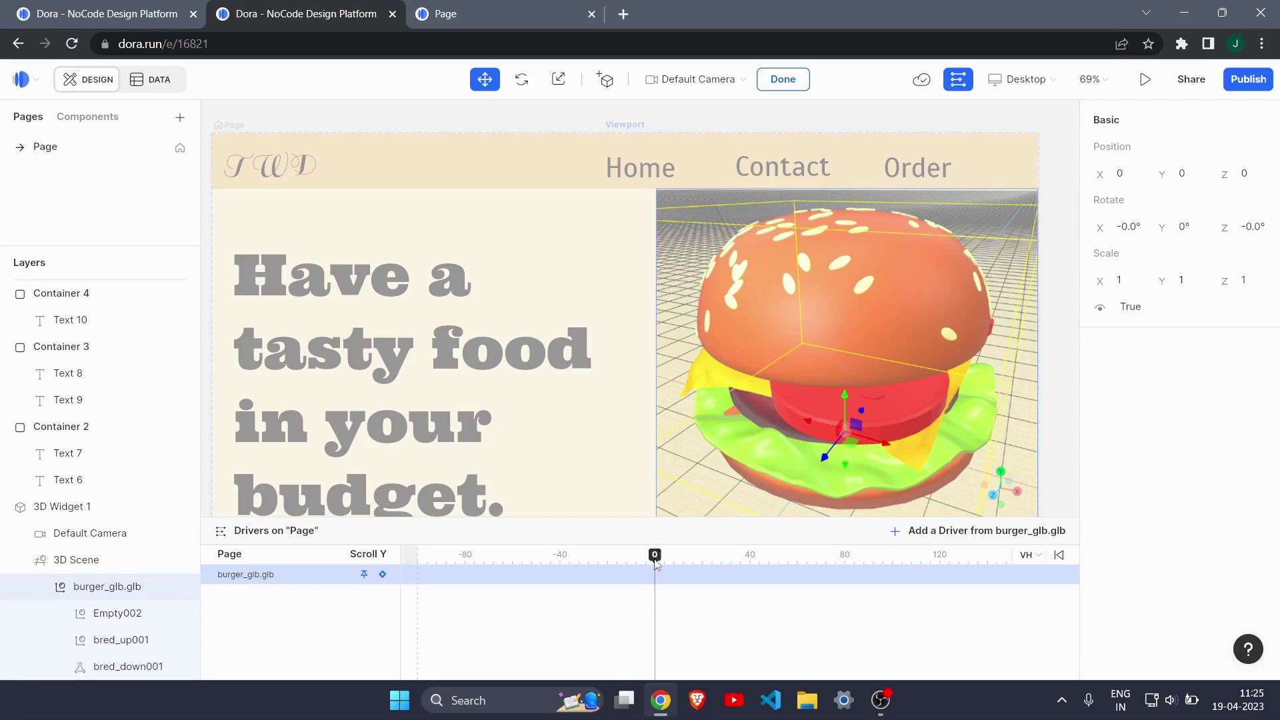
scroll(643, 495, down, 3)
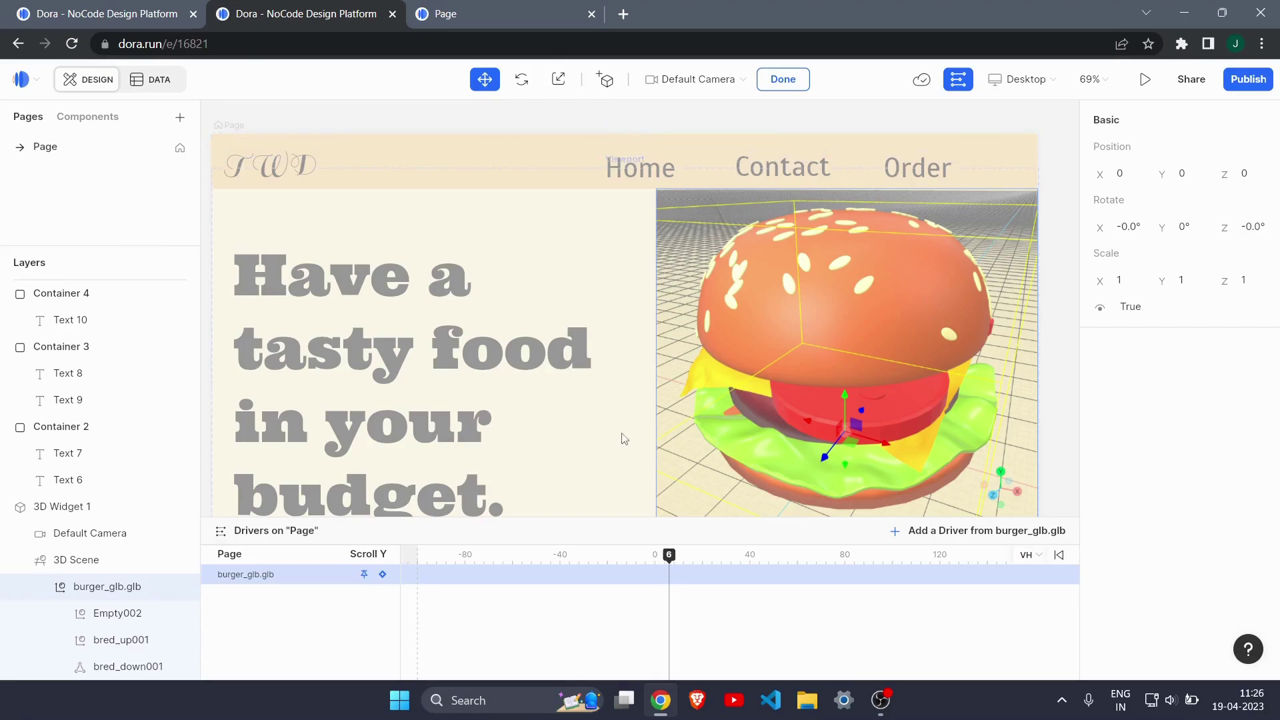
Add a scroll keyframe at position 0 for the "Have a tasty food in your budget." headline.
click(639, 271)
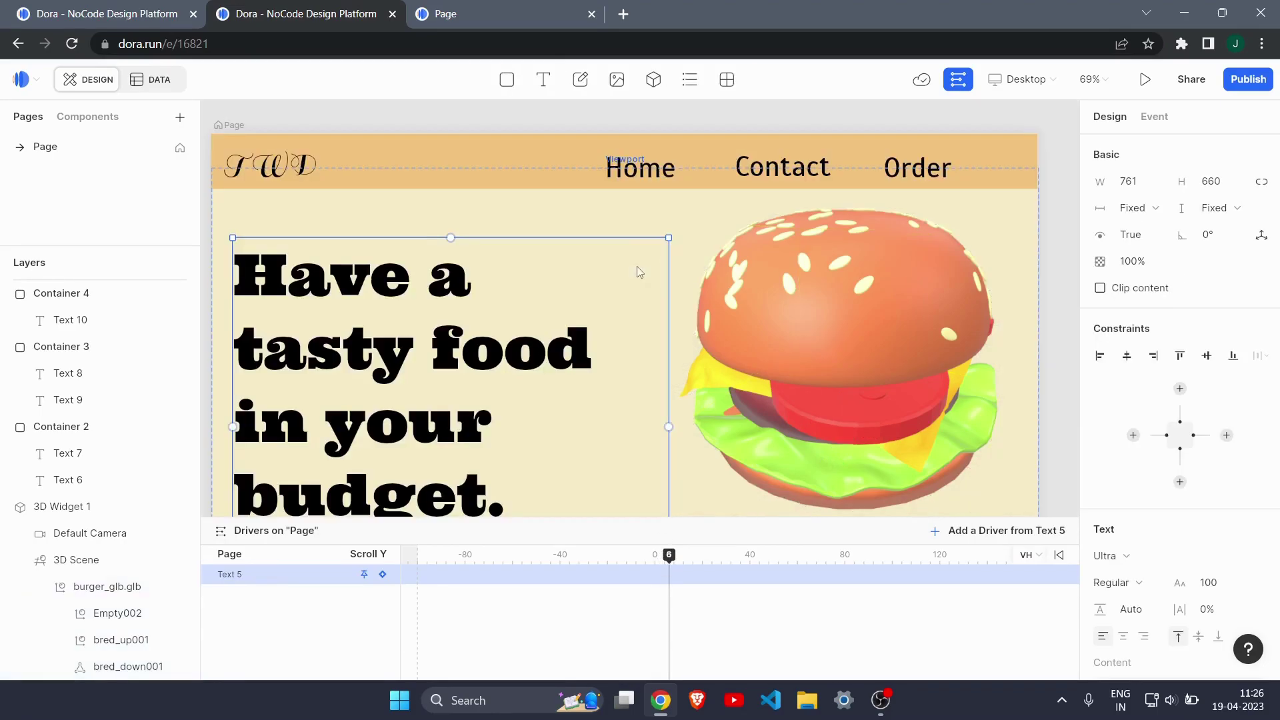
mouse_move(669, 554)
mouse_down()
mouse_move(748, 565)
mouse_move(657, 565)
mouse_up()
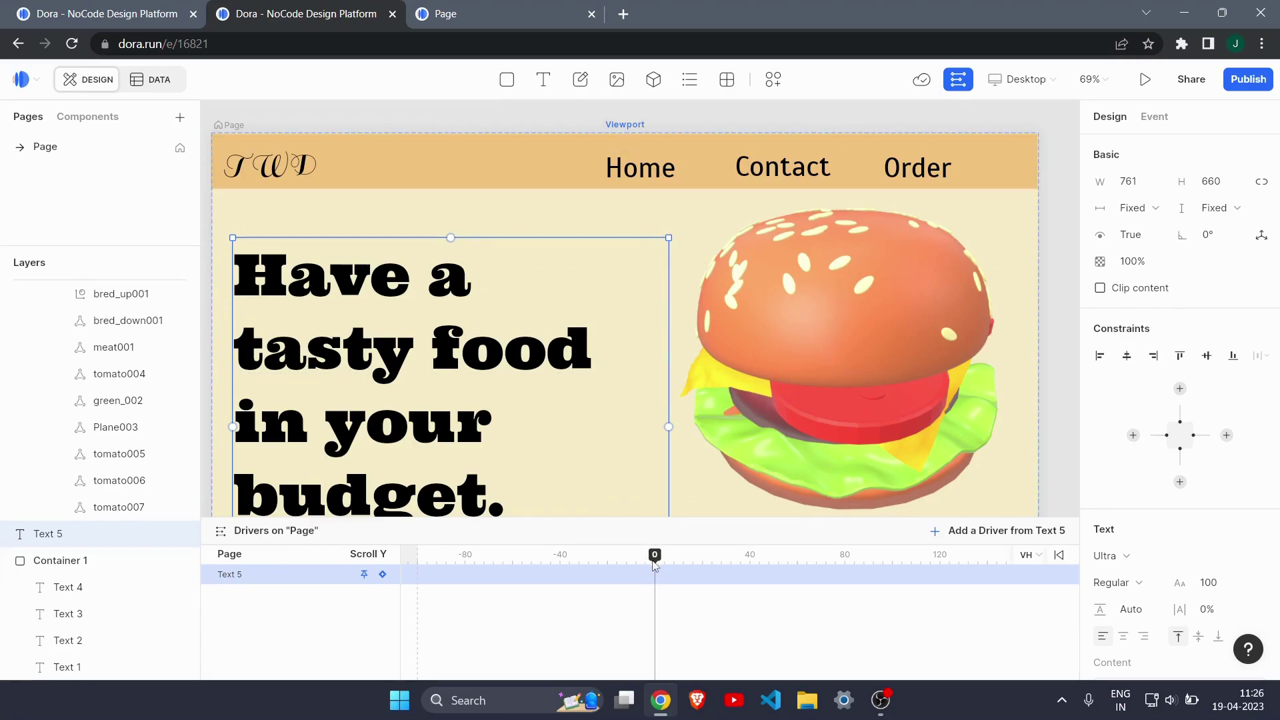
drag(654, 559, 653, 558)
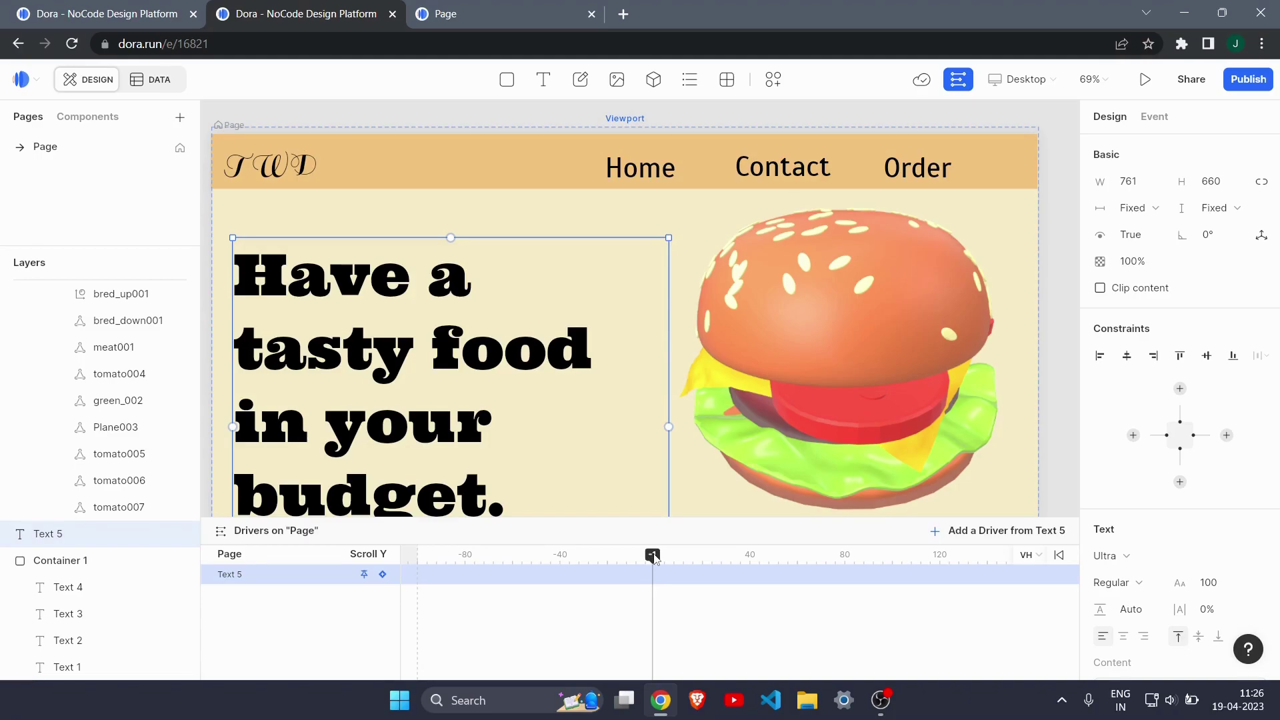
drag(653, 559, 657, 560)
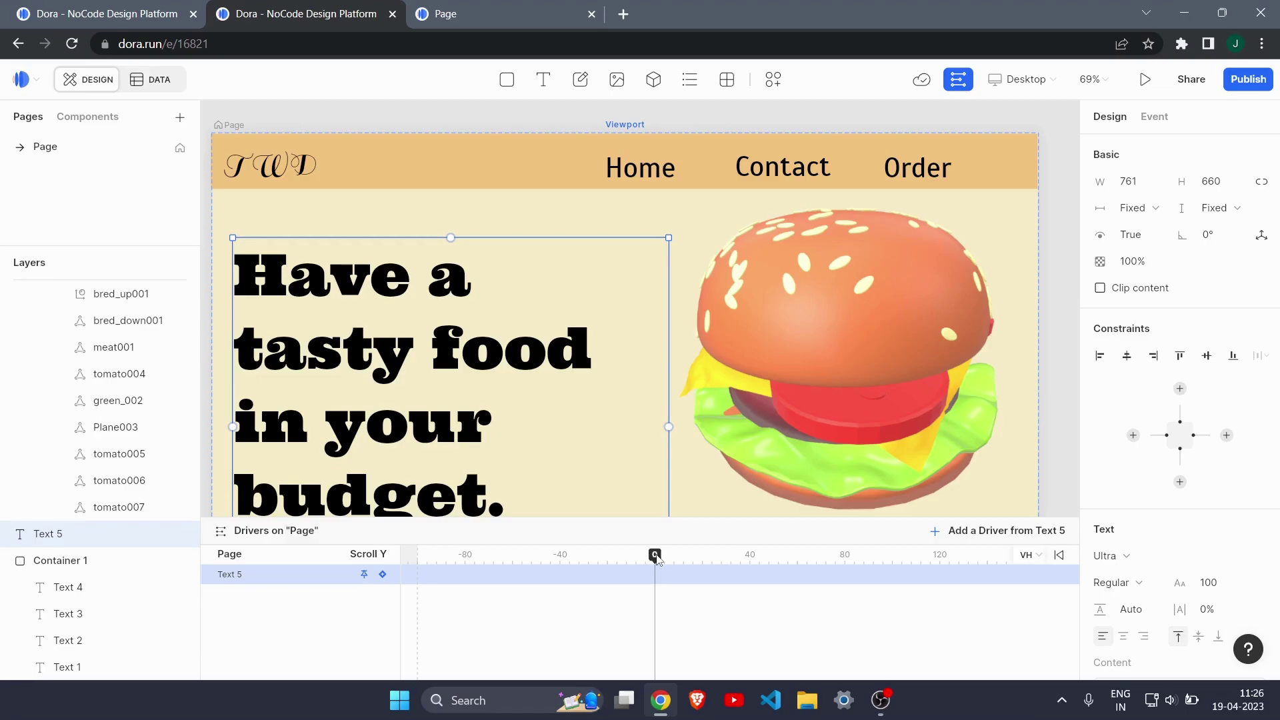
click(382, 575)
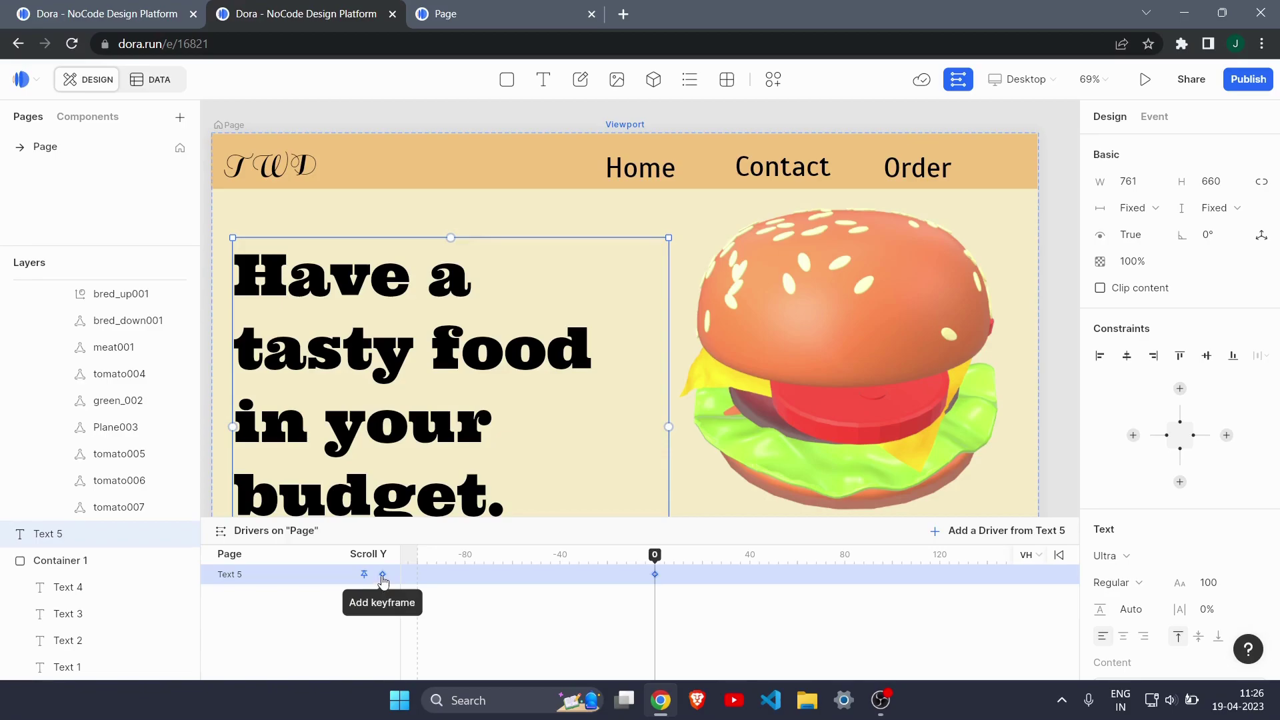
click(382, 575)
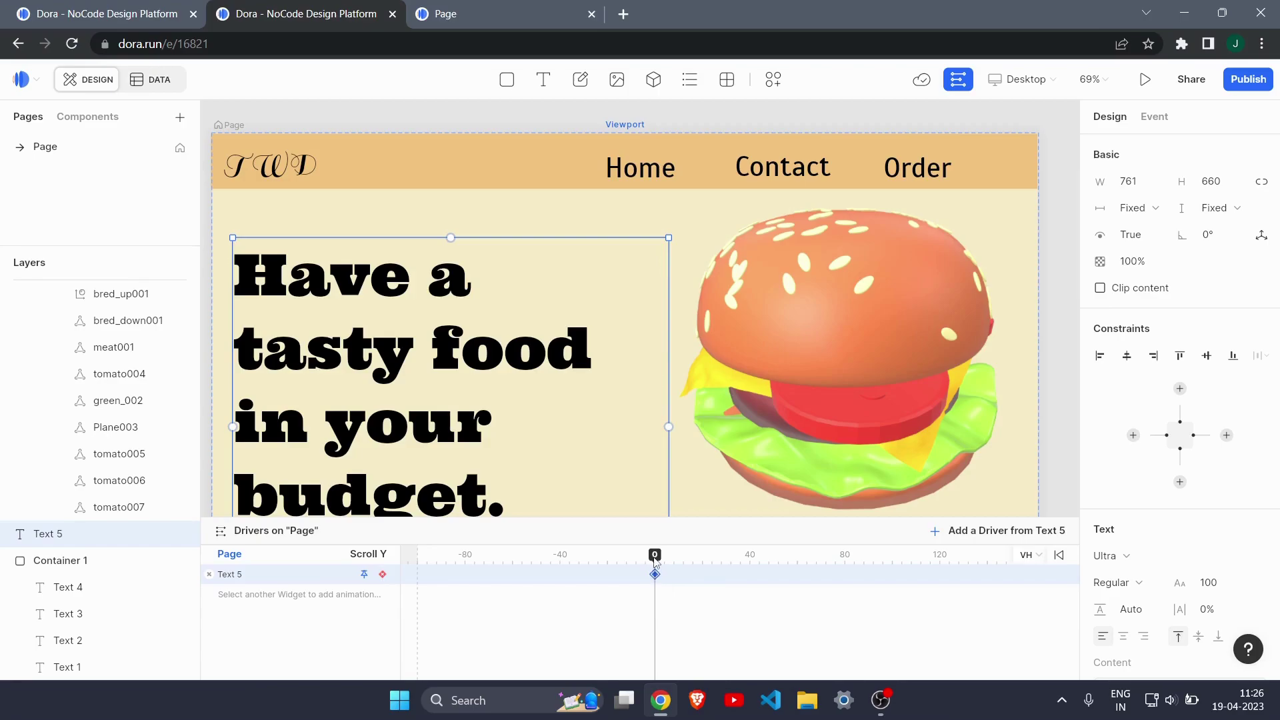
Add a second scroll keyframe for the headline at position 87, with the viewport aligned to the page's bottom edge.
drag(654, 563, 774, 555)
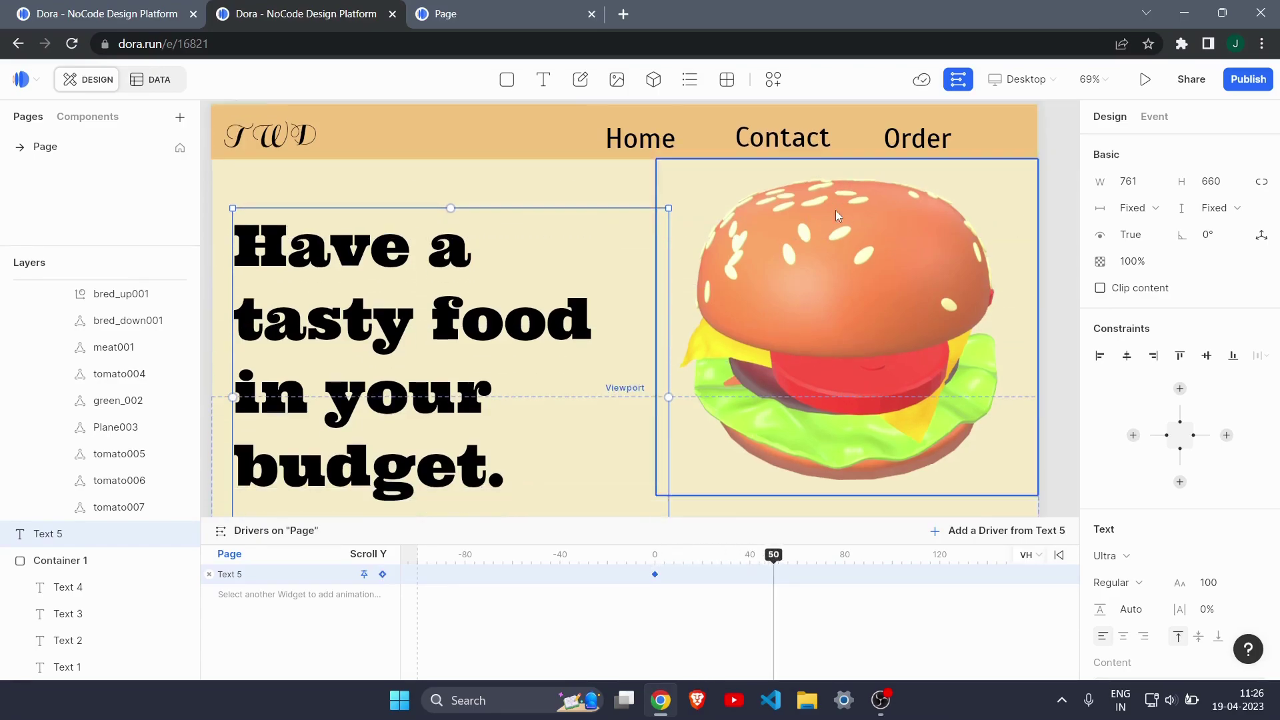
scroll(835, 210, down, 5)
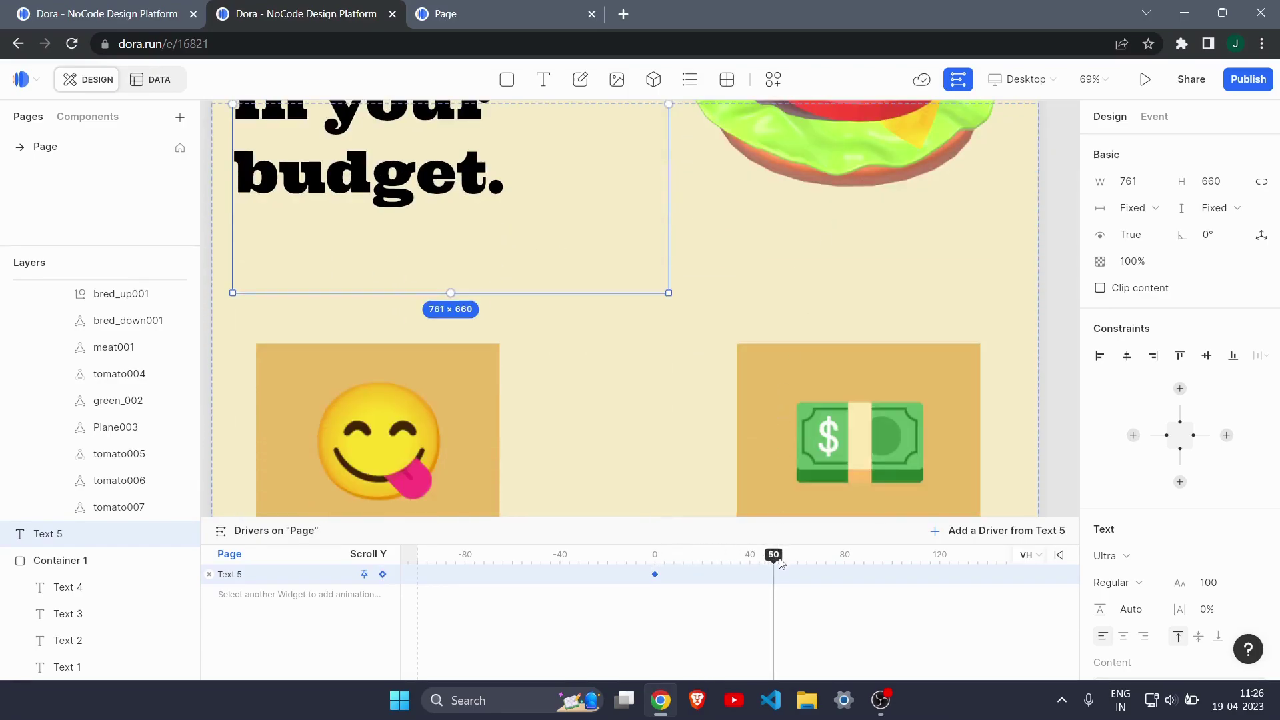
drag(775, 563, 841, 560)
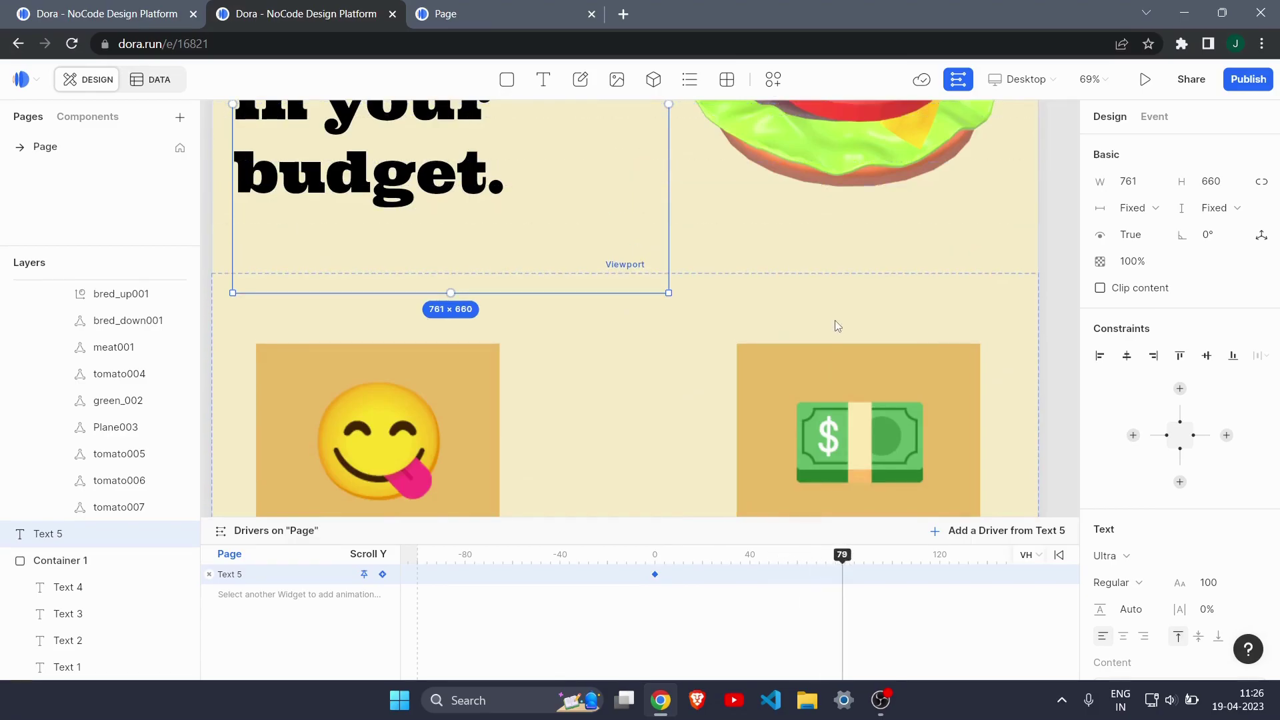
scroll(834, 325, down, 3)
scroll(834, 320, down, 5)
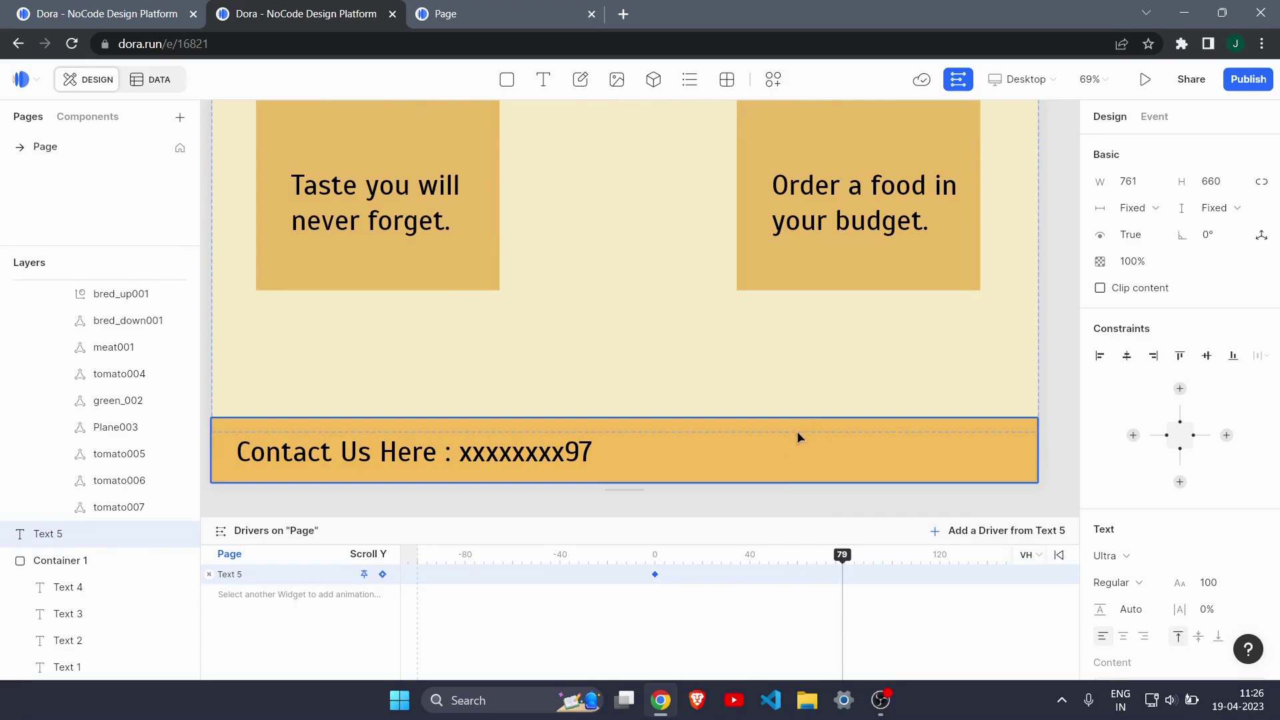
drag(842, 554, 862, 554)
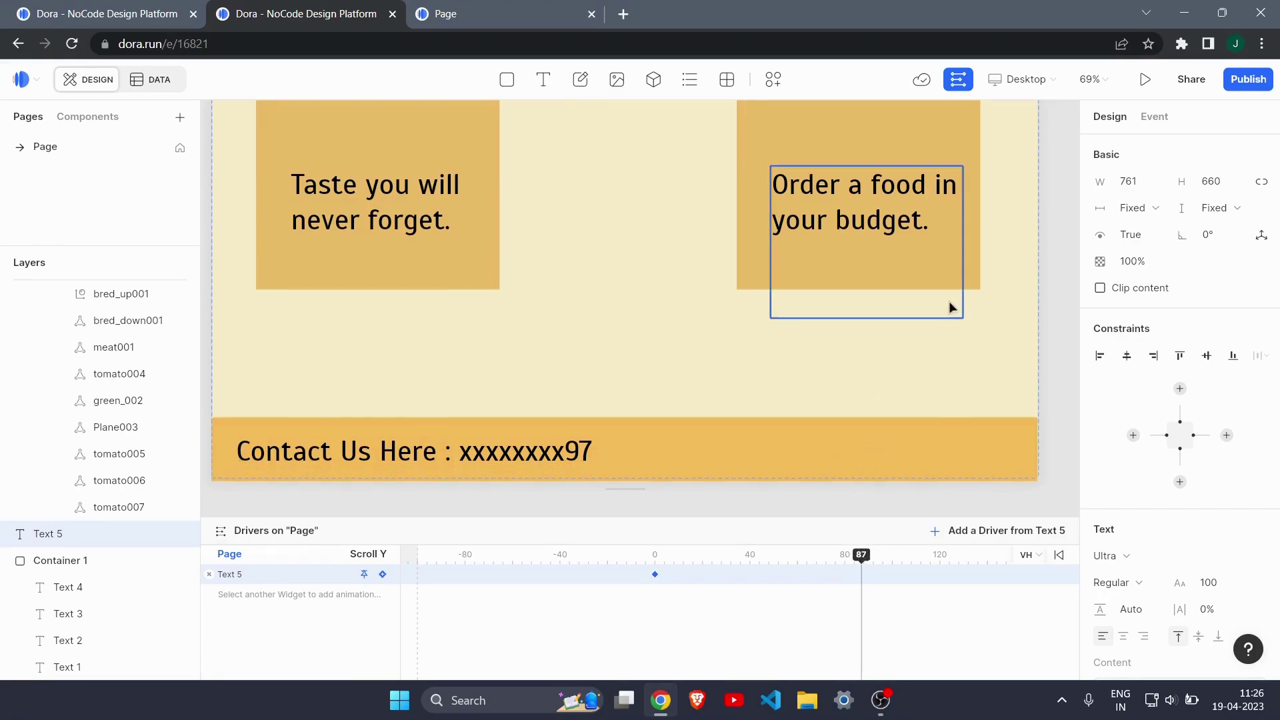
scroll(951, 307, up, 6)
scroll(951, 307, down, 5)
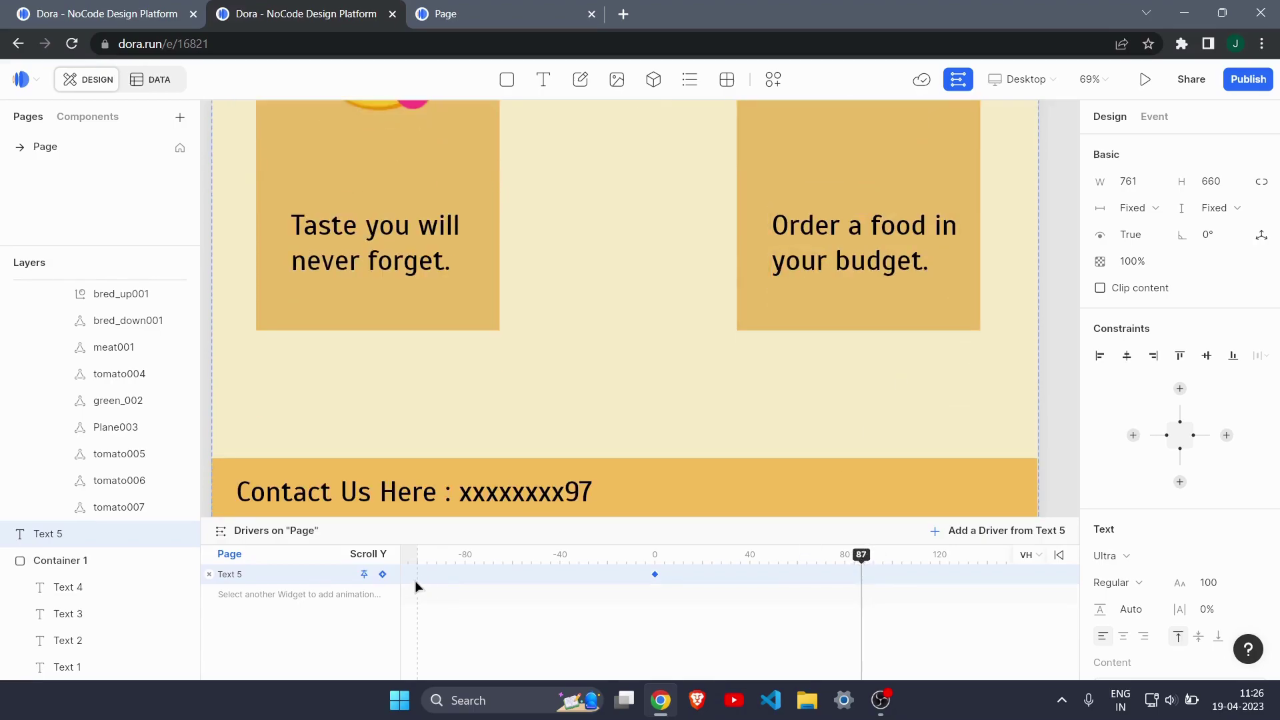
click(383, 575)
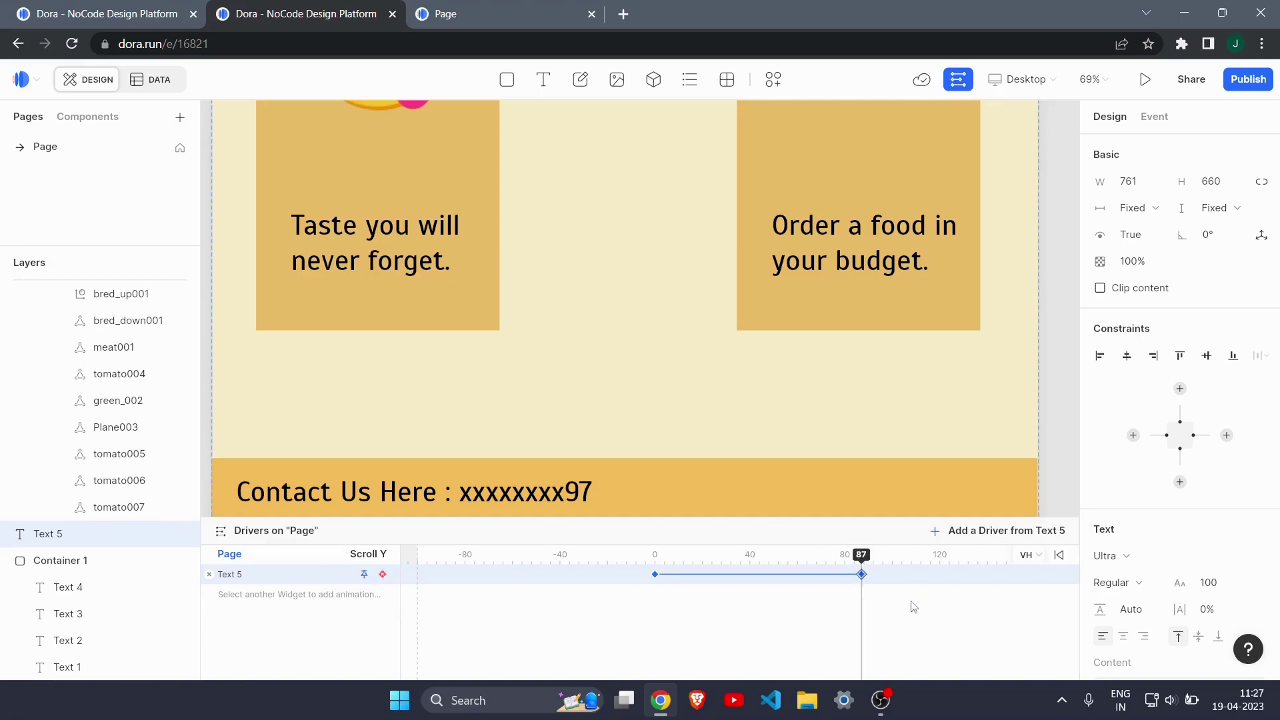
Compare the viewport's place on the page at the headline's two scroll keyframes, 0 and 87.
drag(861, 555, 655, 564)
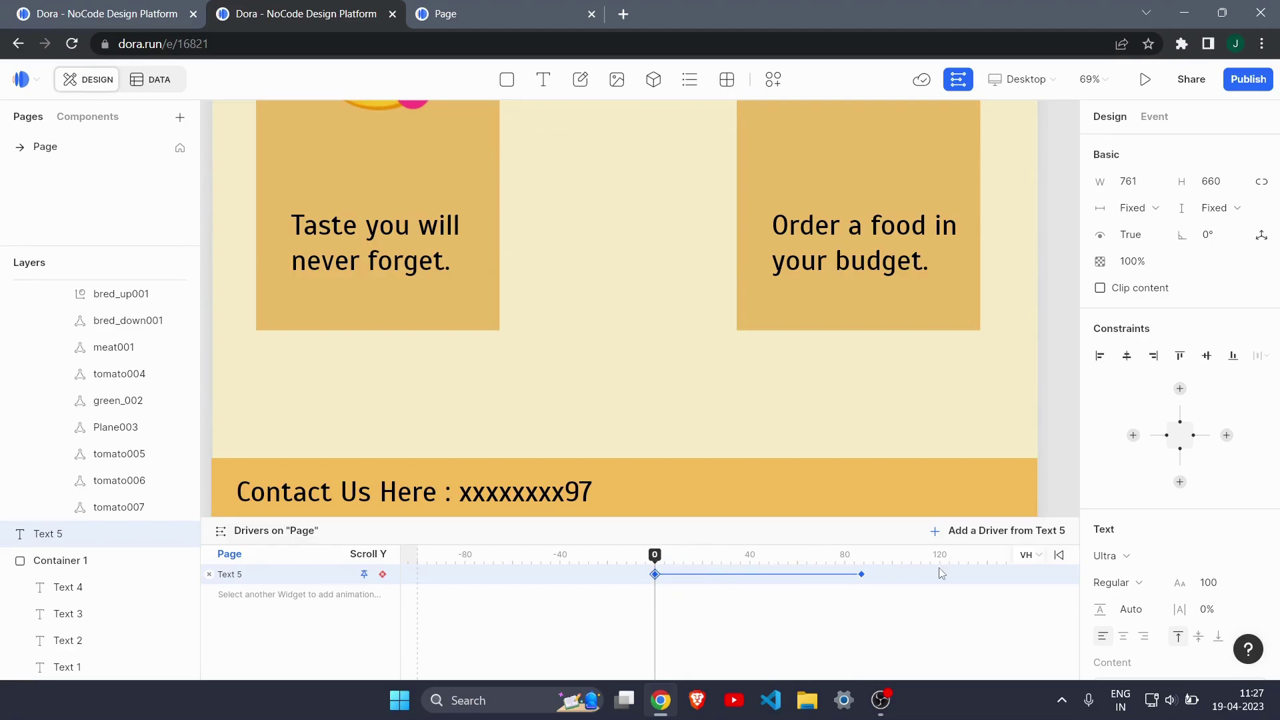
scroll(1036, 403, up, 3)
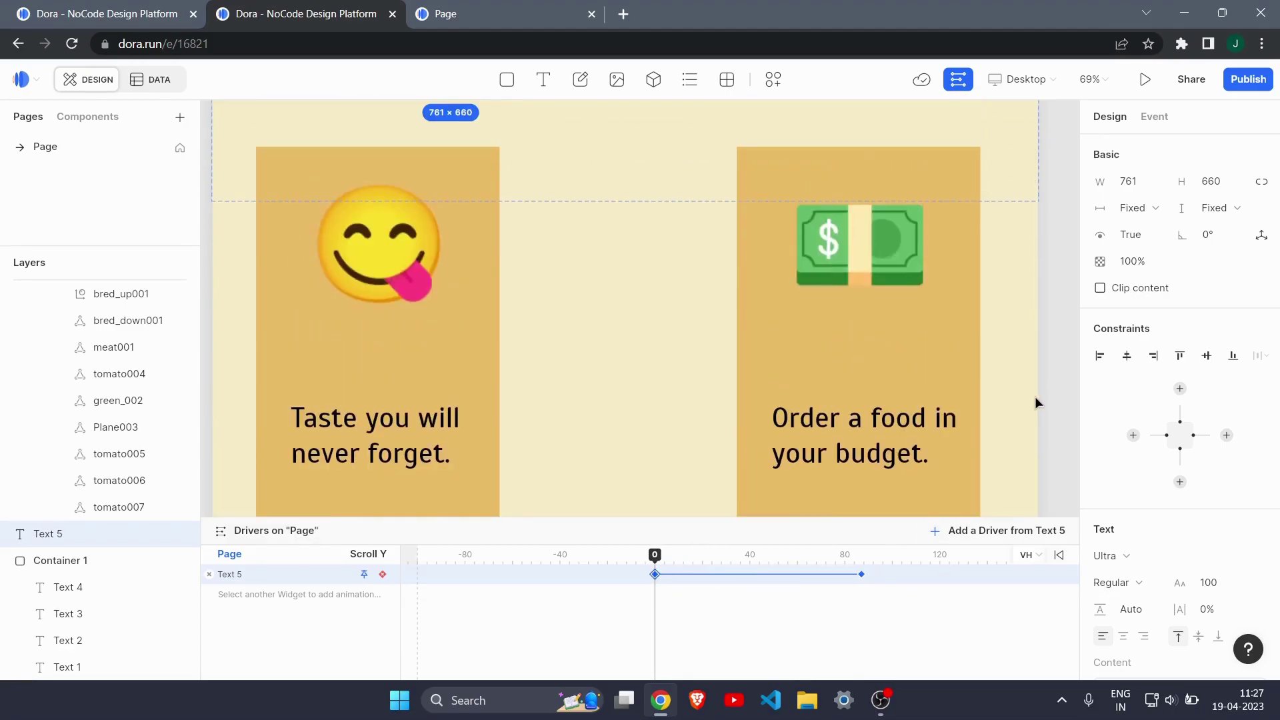
scroll(1036, 403, up, 2)
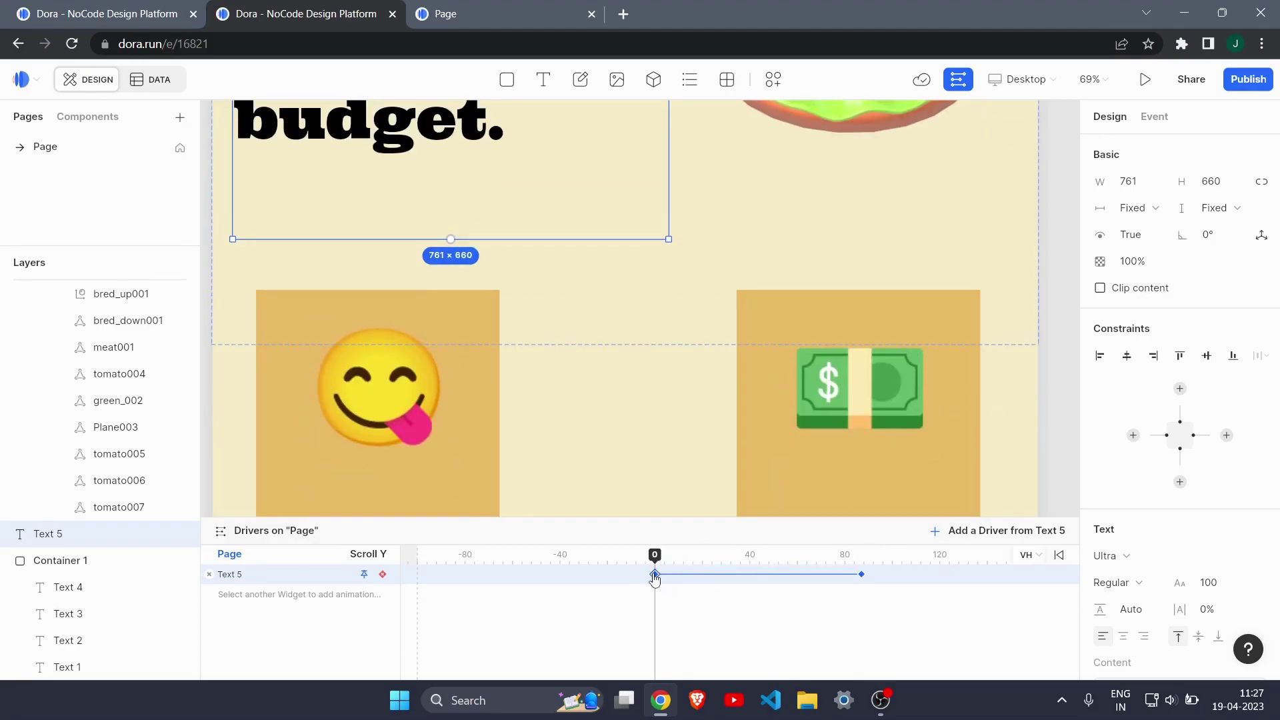
scroll(738, 403, up, 4)
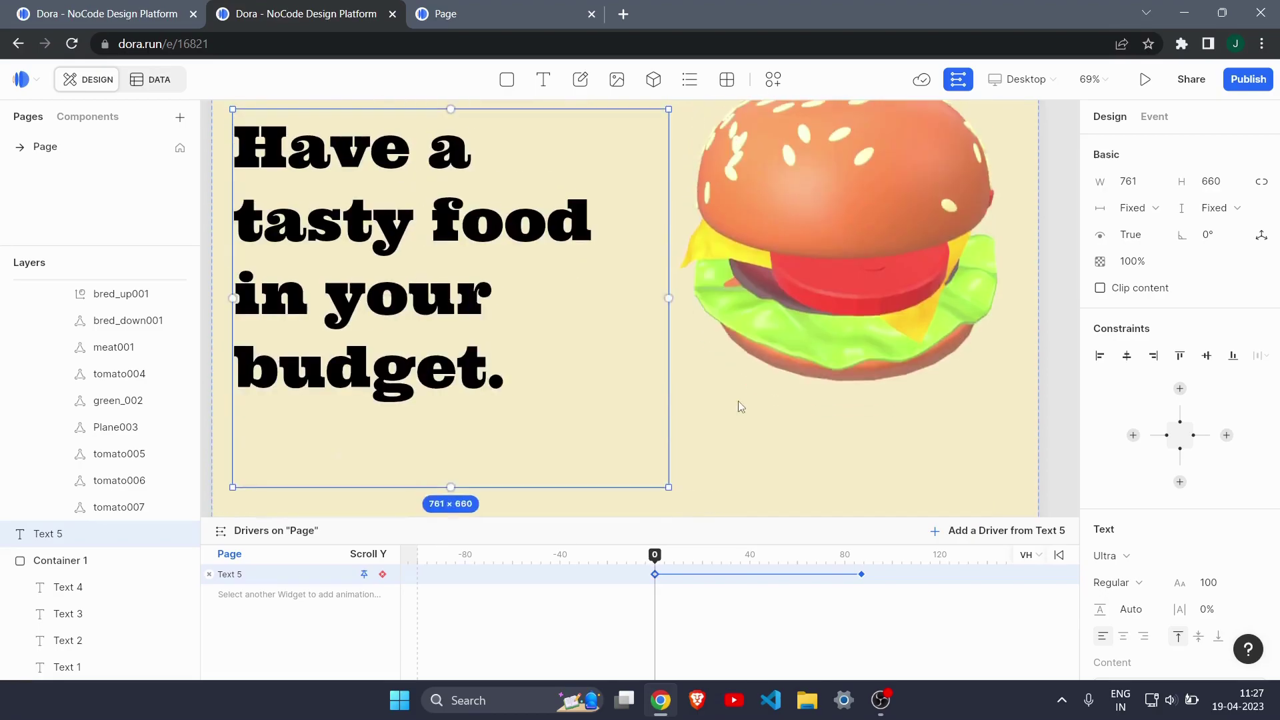
scroll(738, 401, up, 2)
scroll(738, 401, down, 2)
click(861, 574)
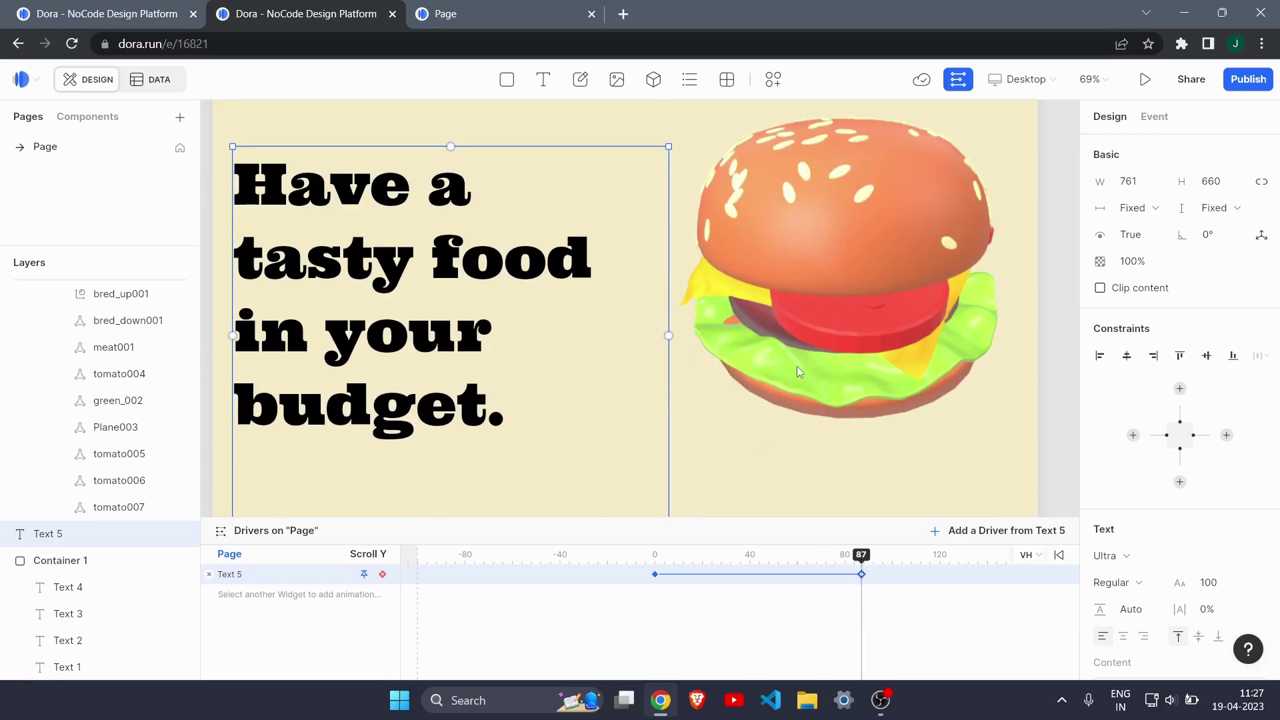
scroll(798, 366, down, 5)
scroll(682, 394, down, 1)
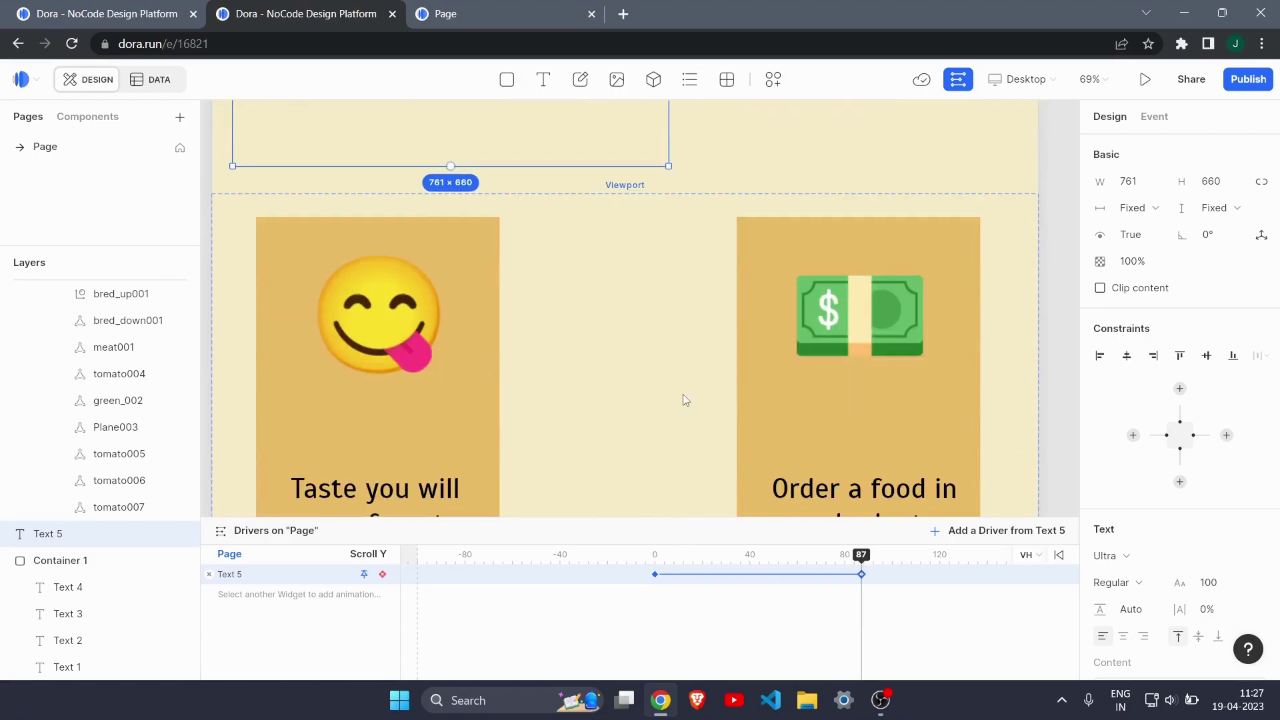
scroll(682, 396, up, 5)
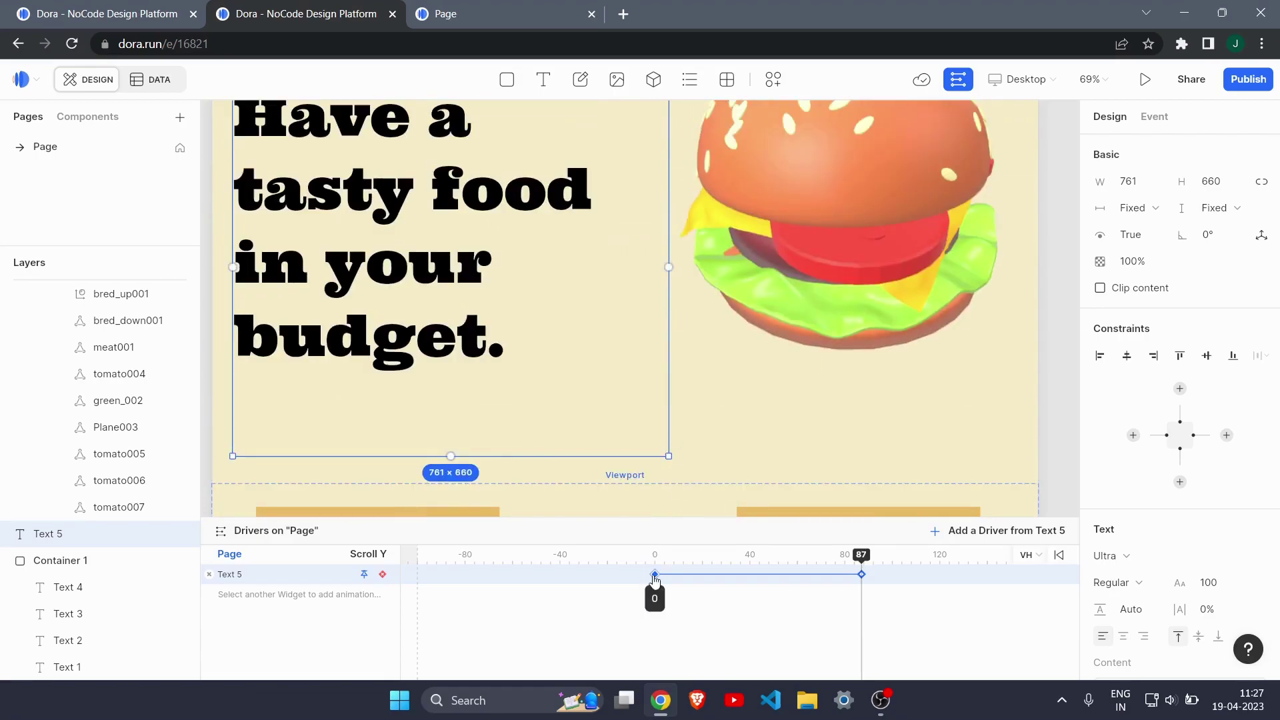
click(654, 576)
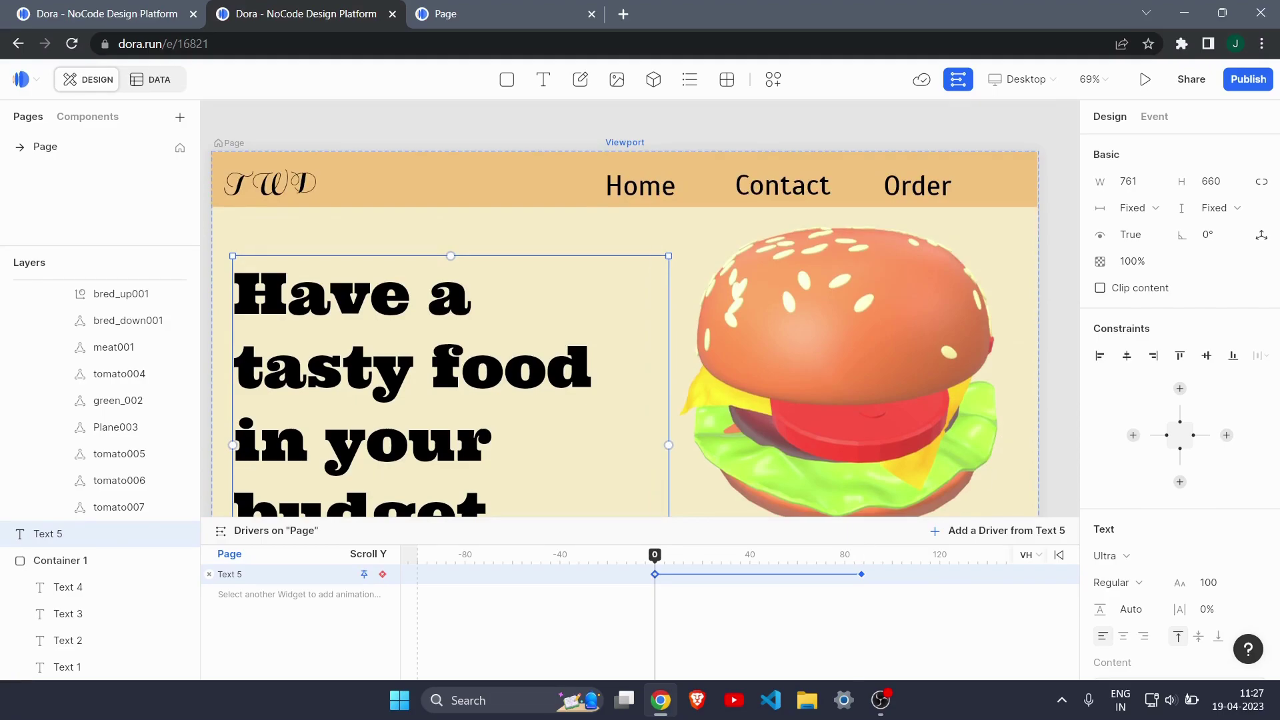
Remove the headline's keyframe animation from the page's scroll timeline.
click(805, 370)
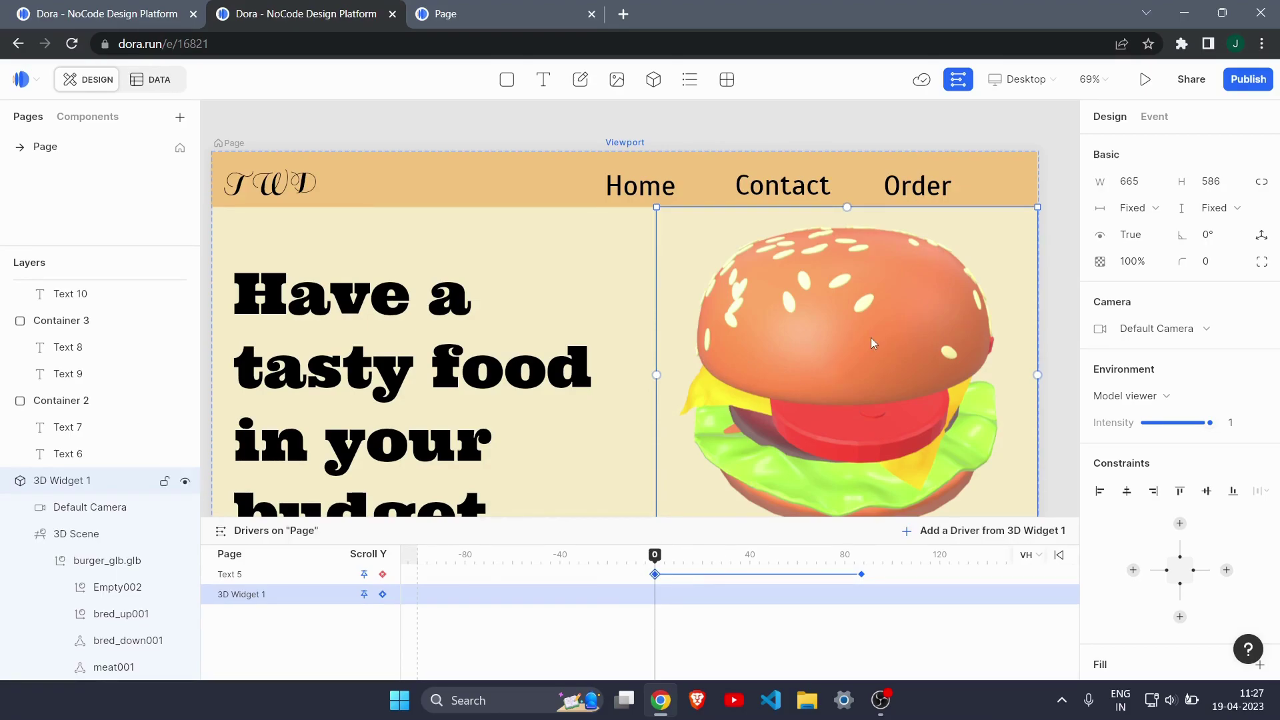
click(261, 577)
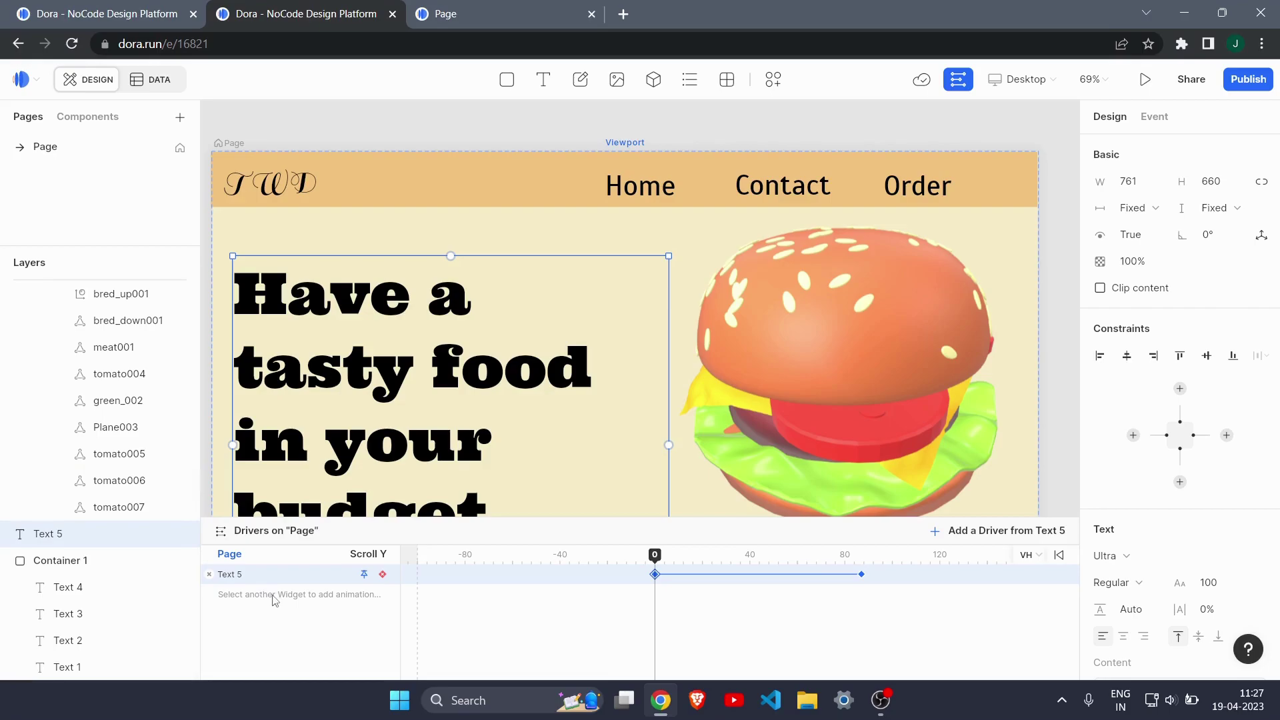
click(209, 574)
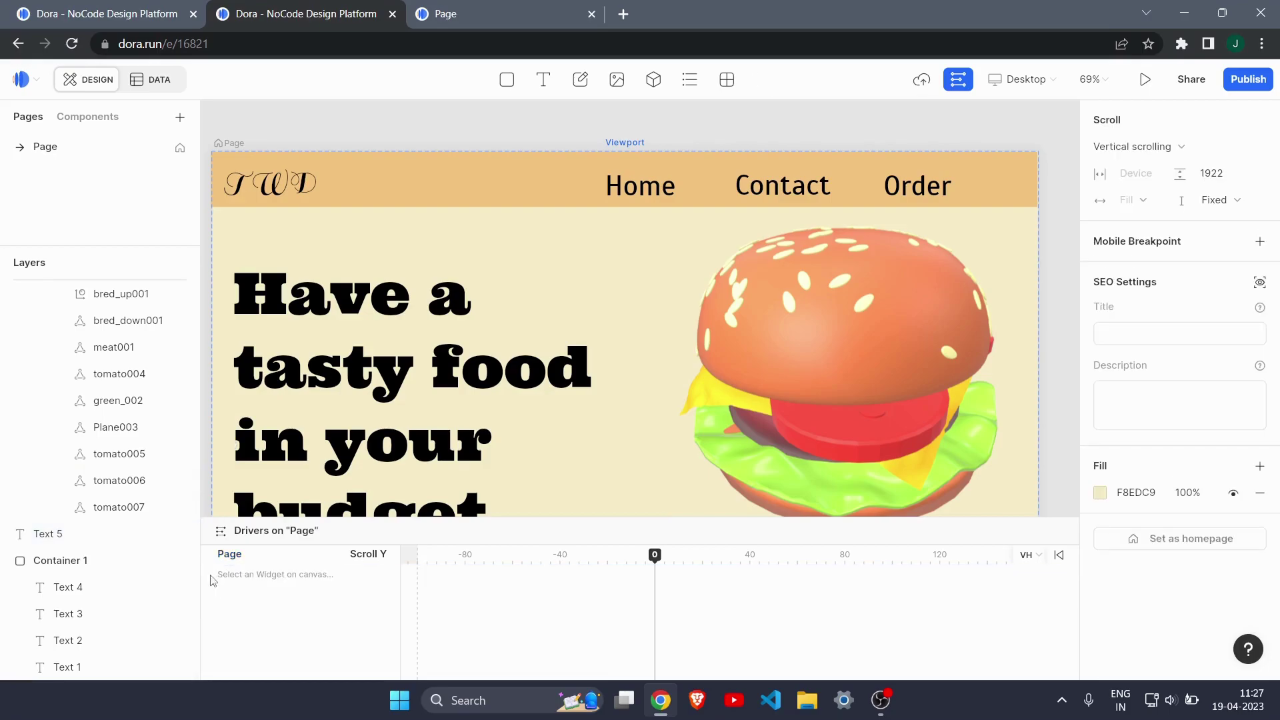
Add scroll keyframes at positions 0 and 87 for the burger_glb.glb model inside the 3D widget.
click(858, 338)
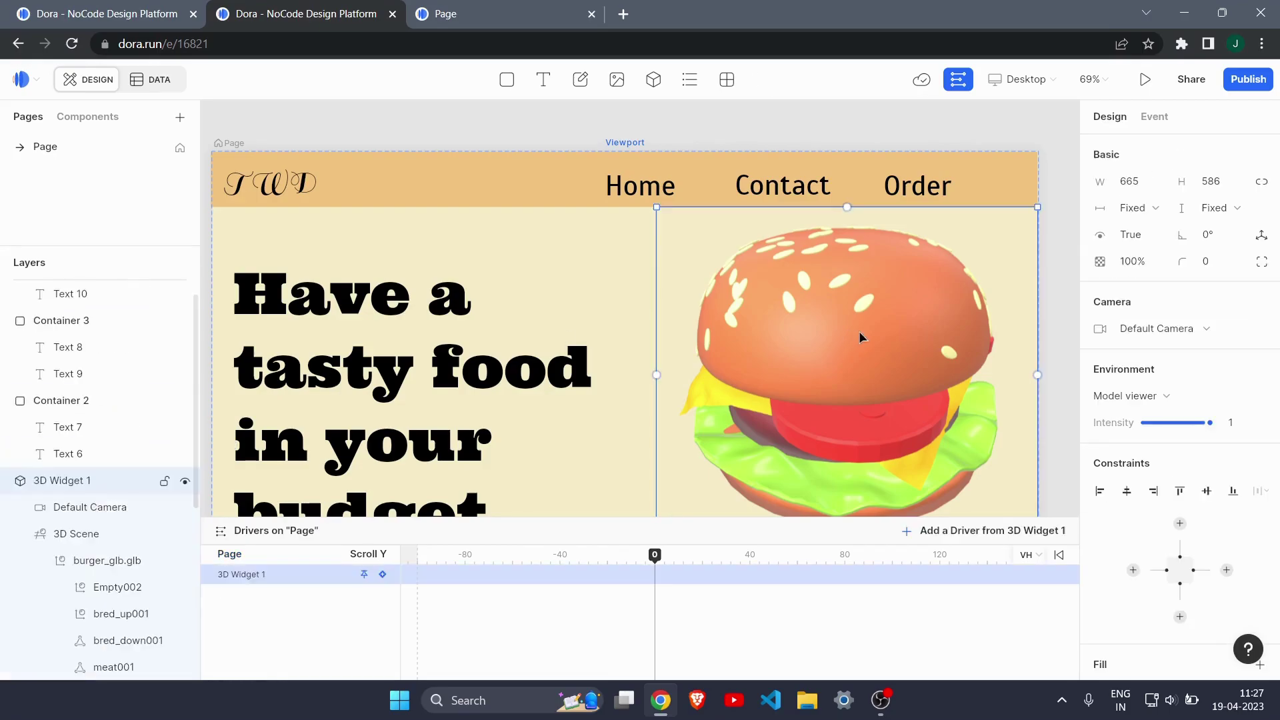
scroll(104, 507, down, 2)
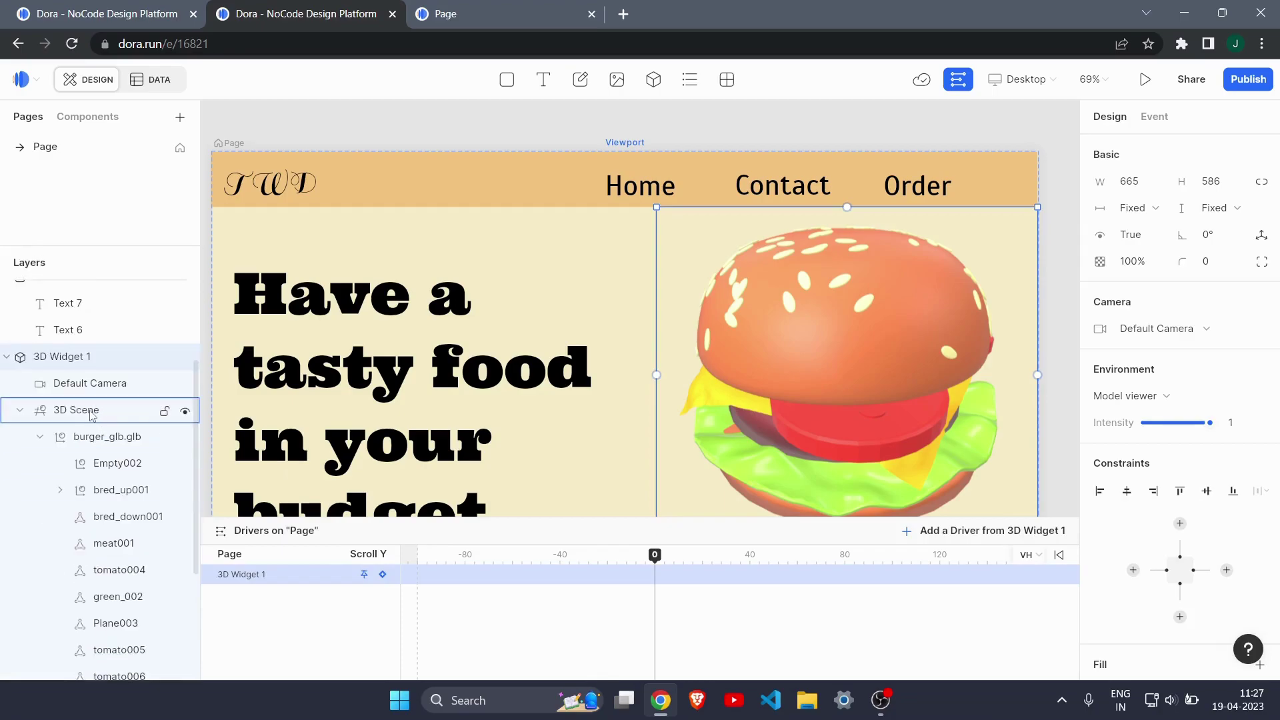
click(101, 435)
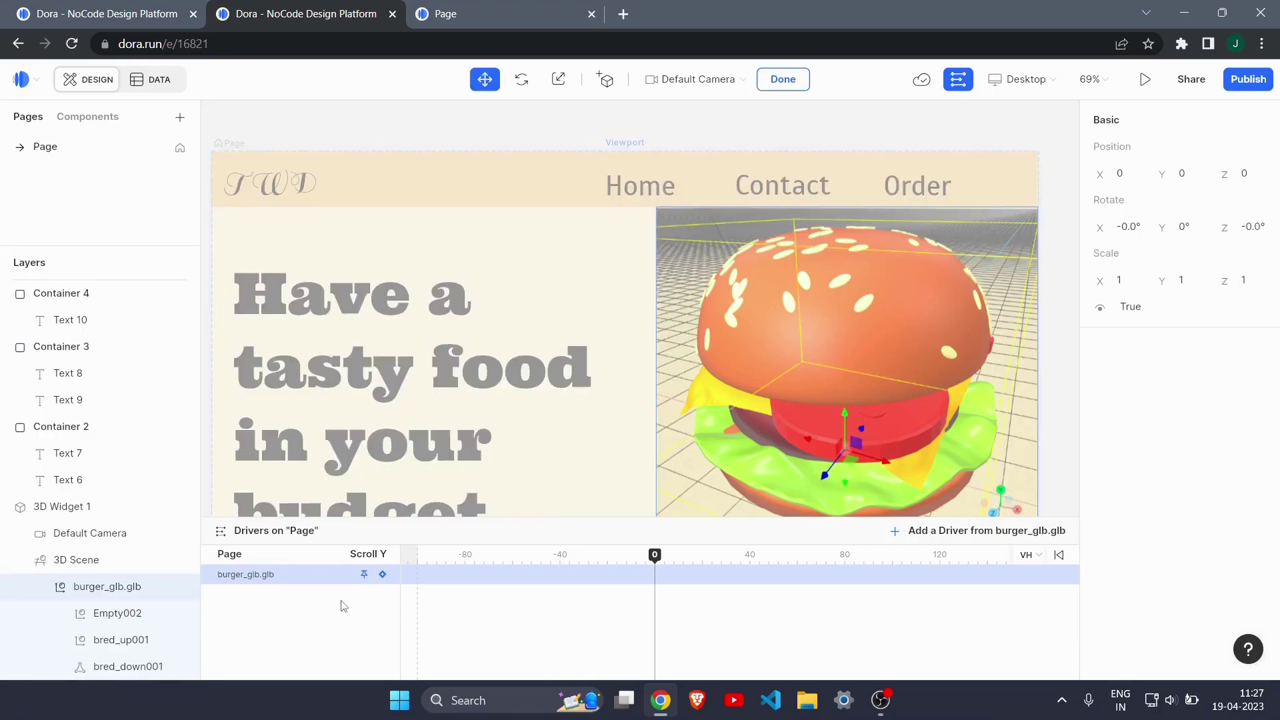
click(382, 574)
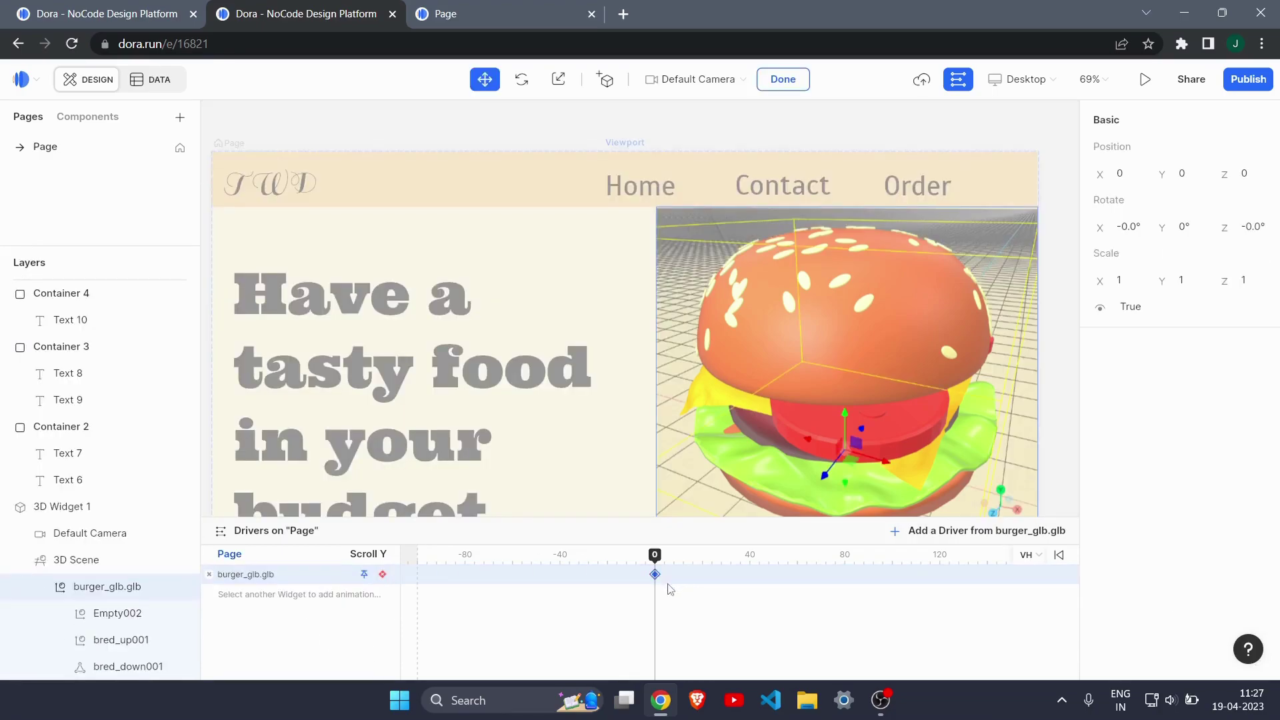
drag(654, 554, 863, 563)
click(382, 574)
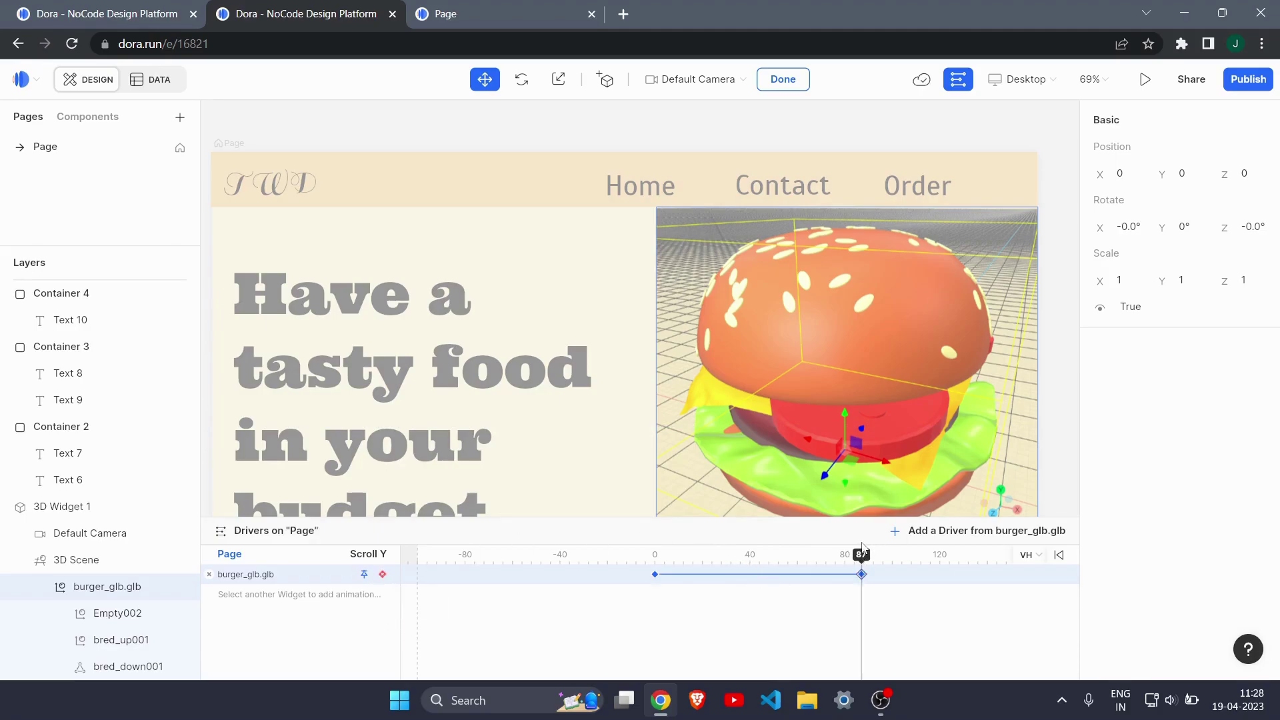
Change the burger model's Y rotation at keyframe 87, and scrub the timeline from 0 to 7 to check the spin.
drag(863, 555, 652, 559)
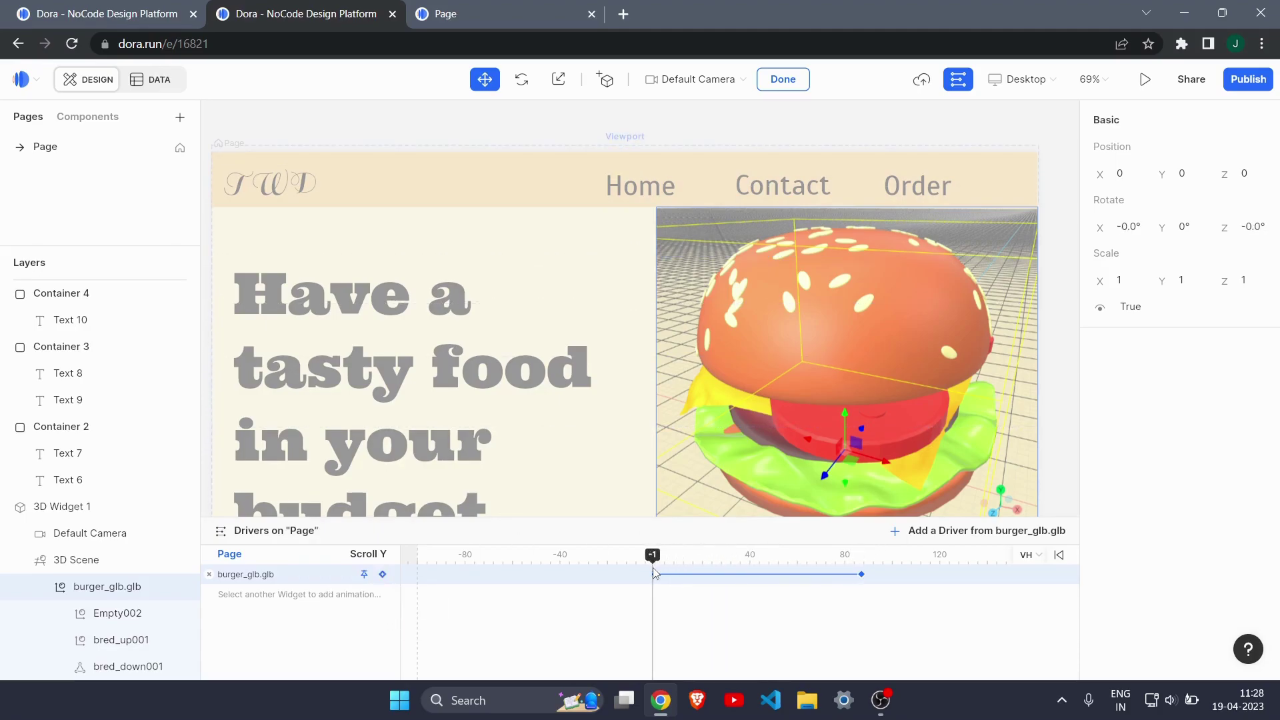
click(655, 576)
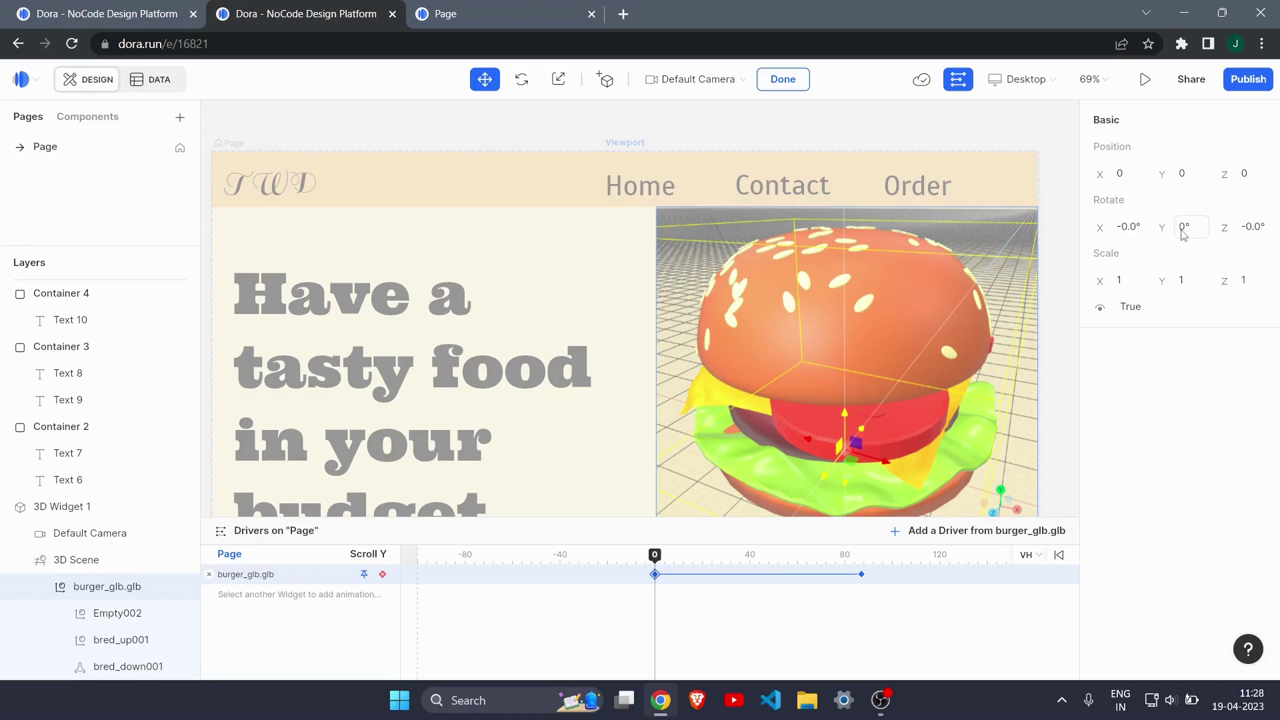
click(861, 578)
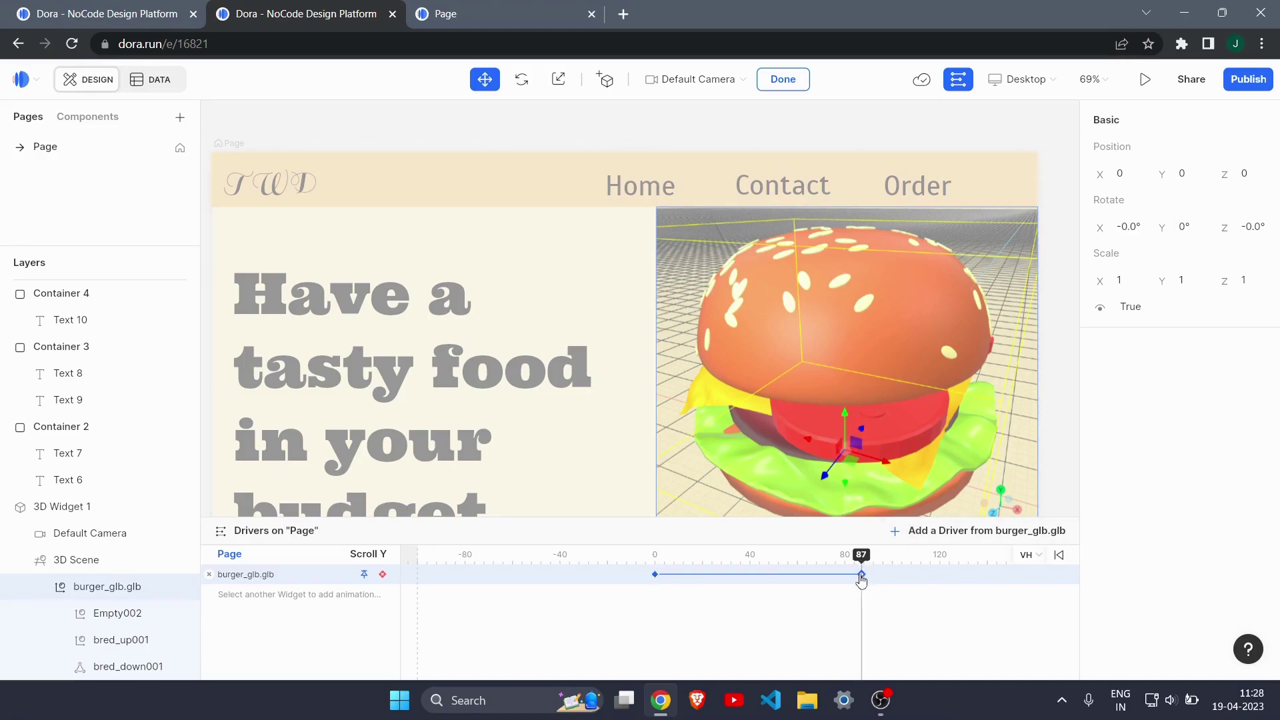
click(1182, 229)
key(Return)
click(656, 576)
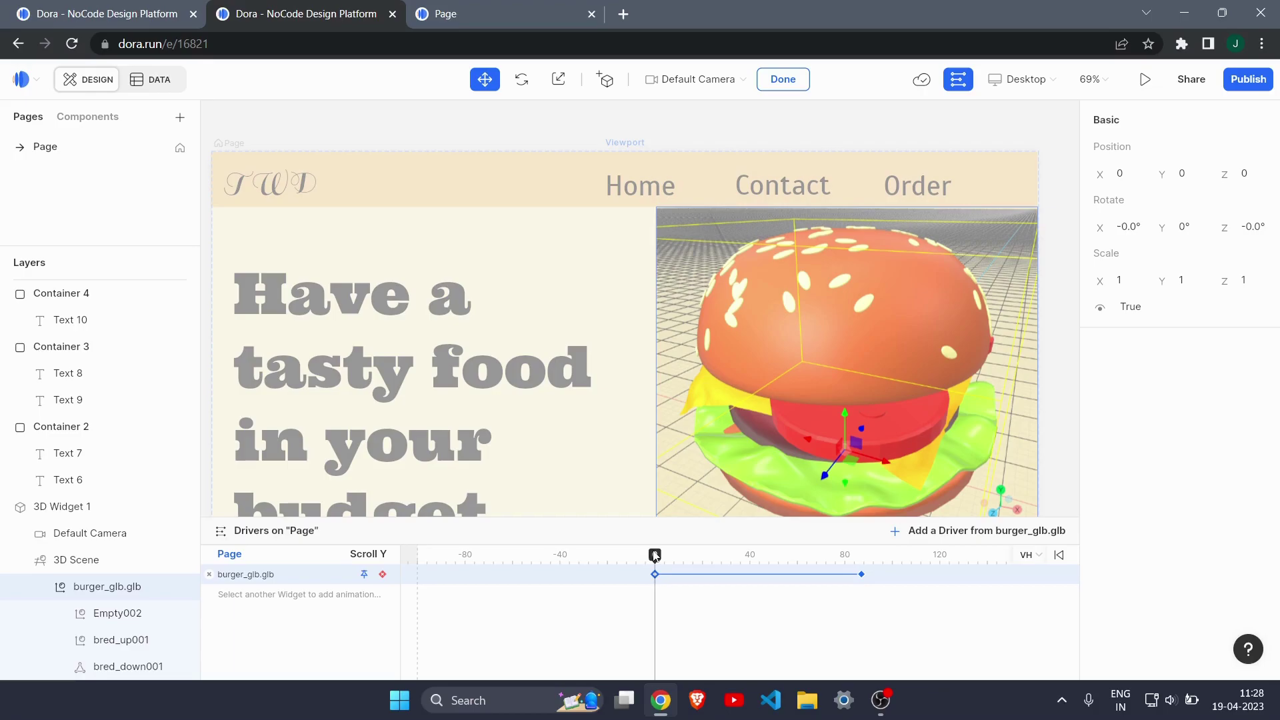
mouse_move(655, 555)
mouse_down()
mouse_move(748, 560)
mouse_move(674, 560)
mouse_up()
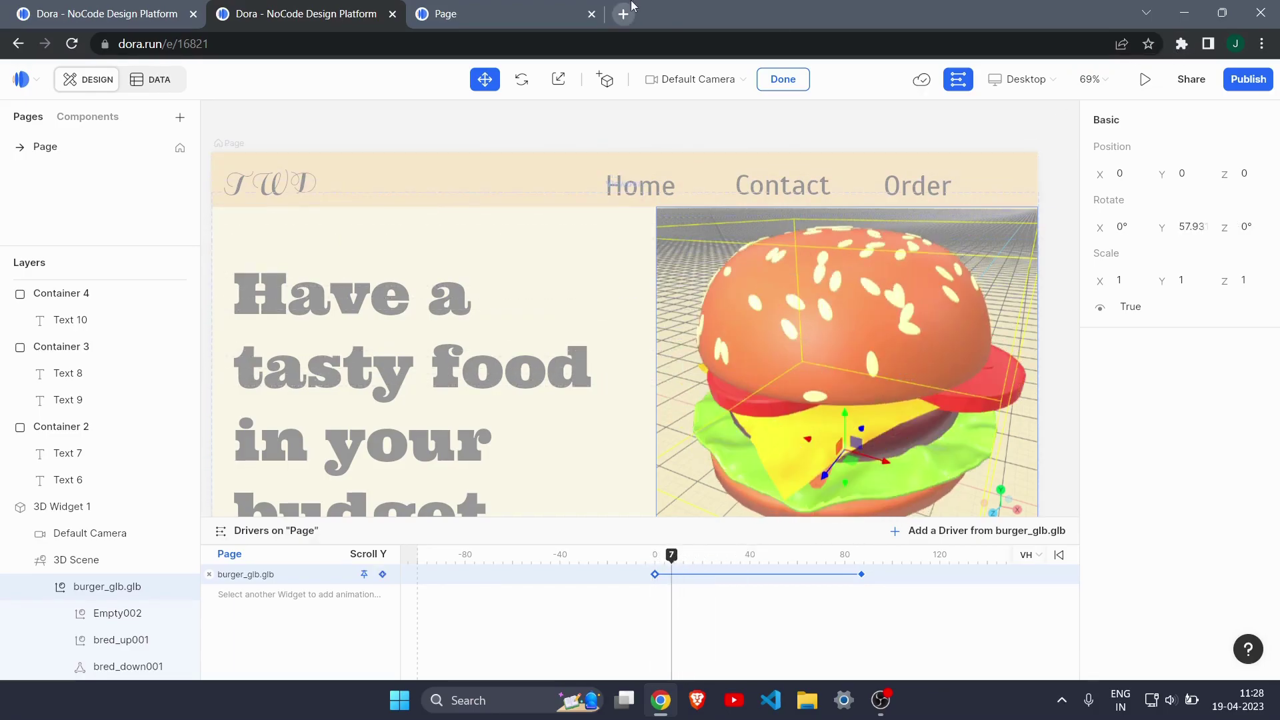
Reload the page preview, check how the burger rotates while scrolling up and down, and return to the editor.
click(514, 17)
click(559, 43)
key(Return)
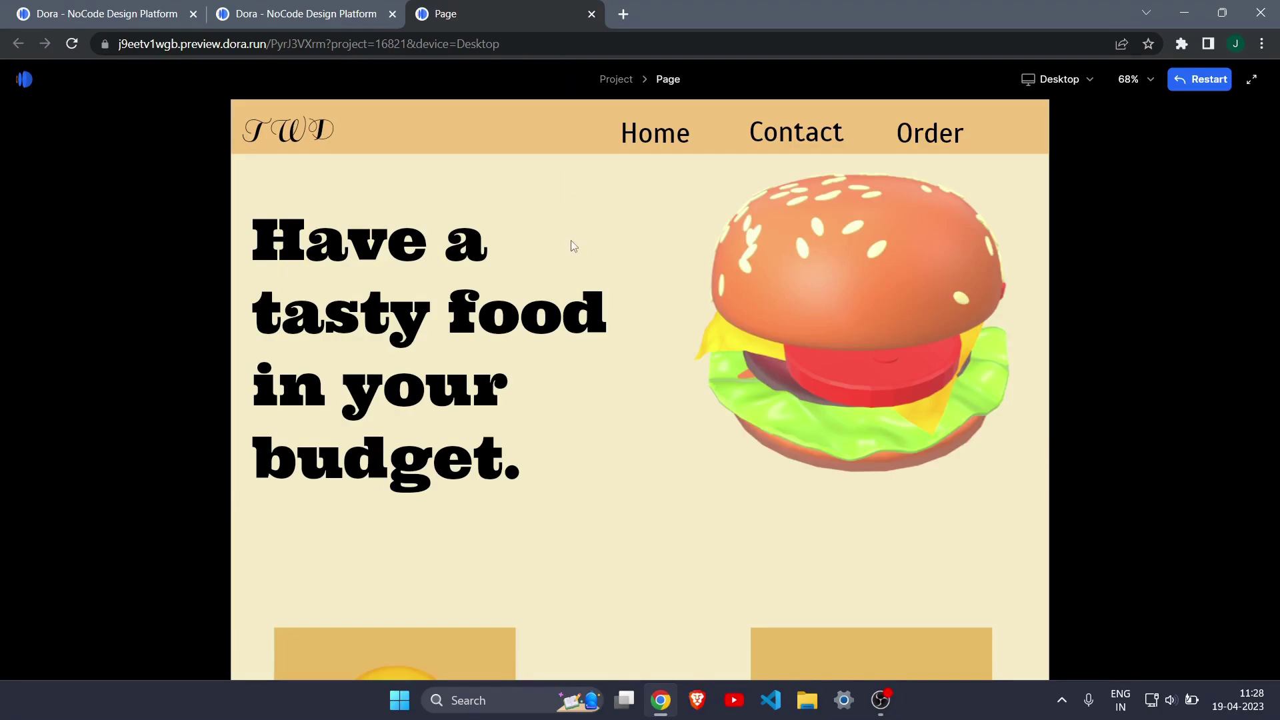
scroll(571, 246, down, 2)
scroll(572, 246, up, 1)
scroll(571, 246, down, 2)
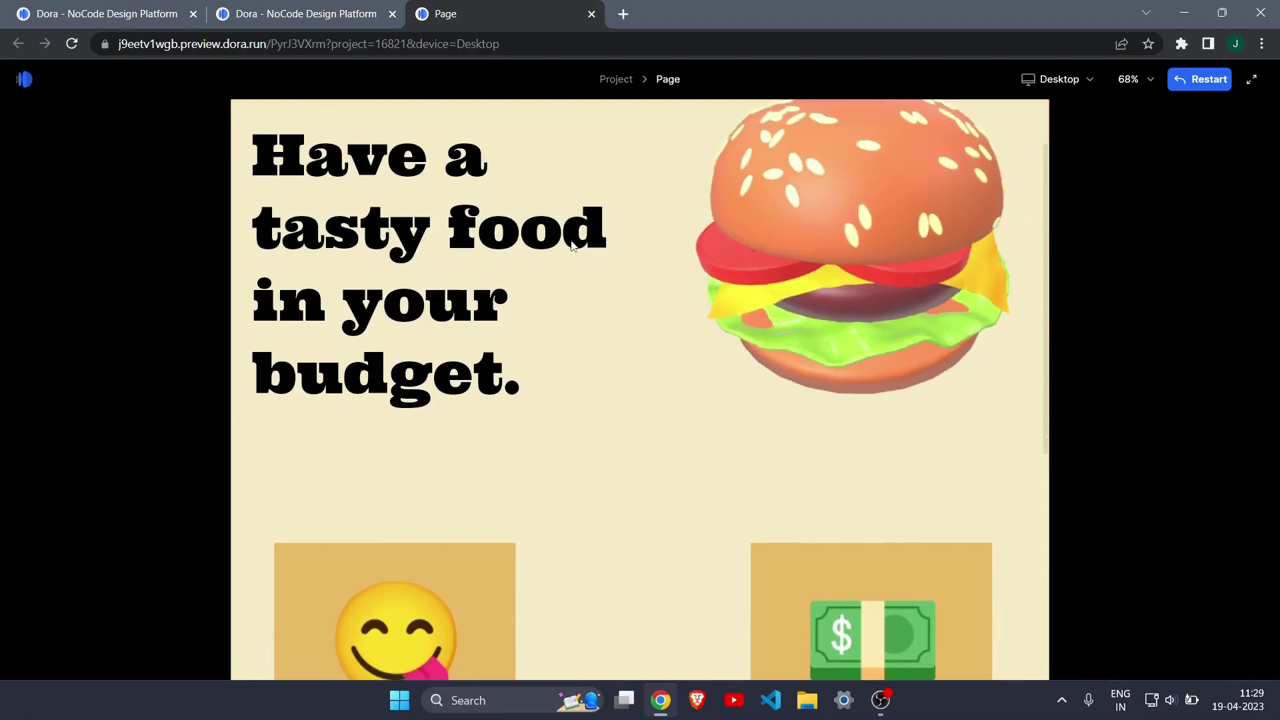
scroll(571, 246, up, 3)
scroll(572, 246, down, 5)
scroll(572, 244, up, 6)
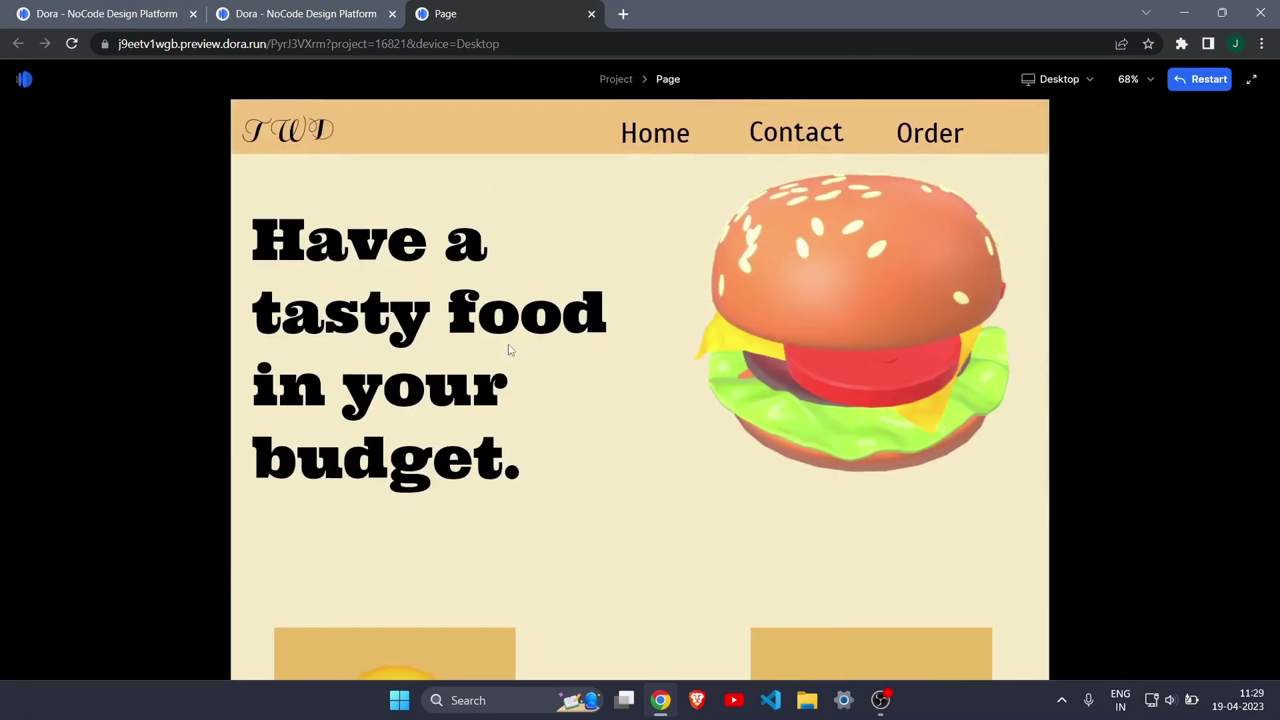
scroll(508, 349, down, 4)
scroll(508, 344, up, 5)
key(ctrl+shift+Tab)
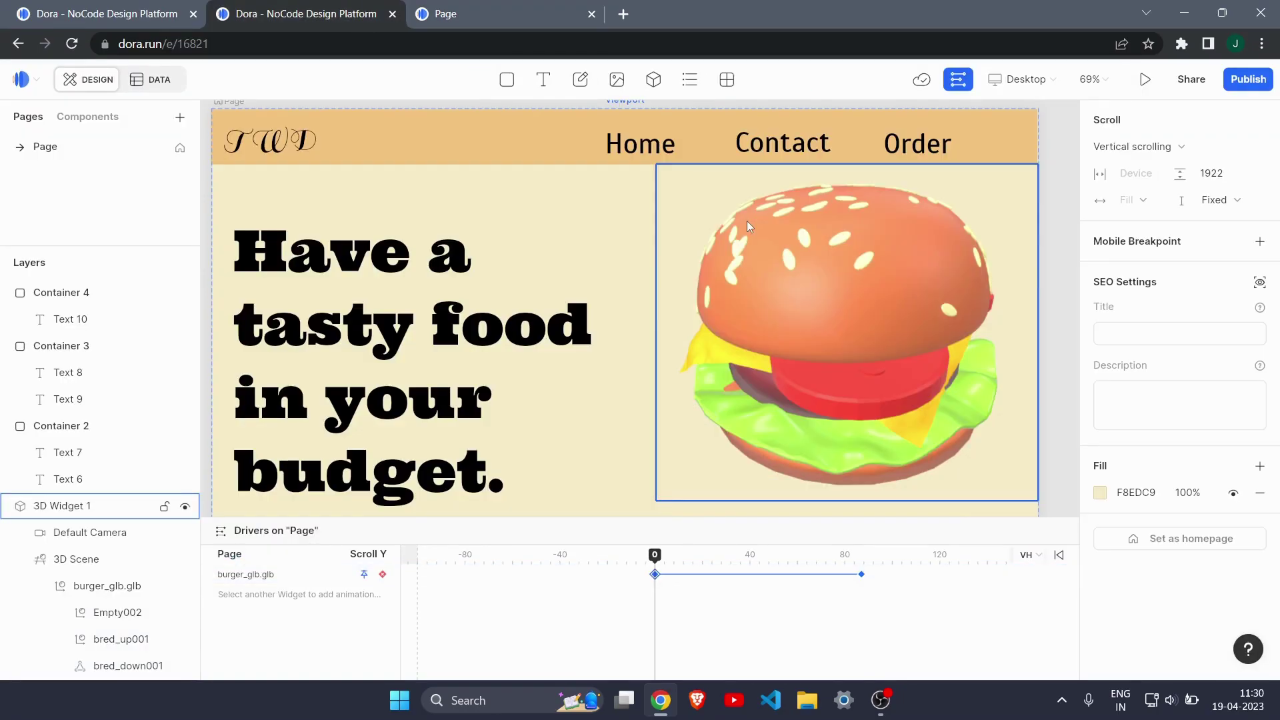
Constrain the top edge of the 3D burger widget to the viewport top.
click(72, 162)
scroll(812, 378, up, 1)
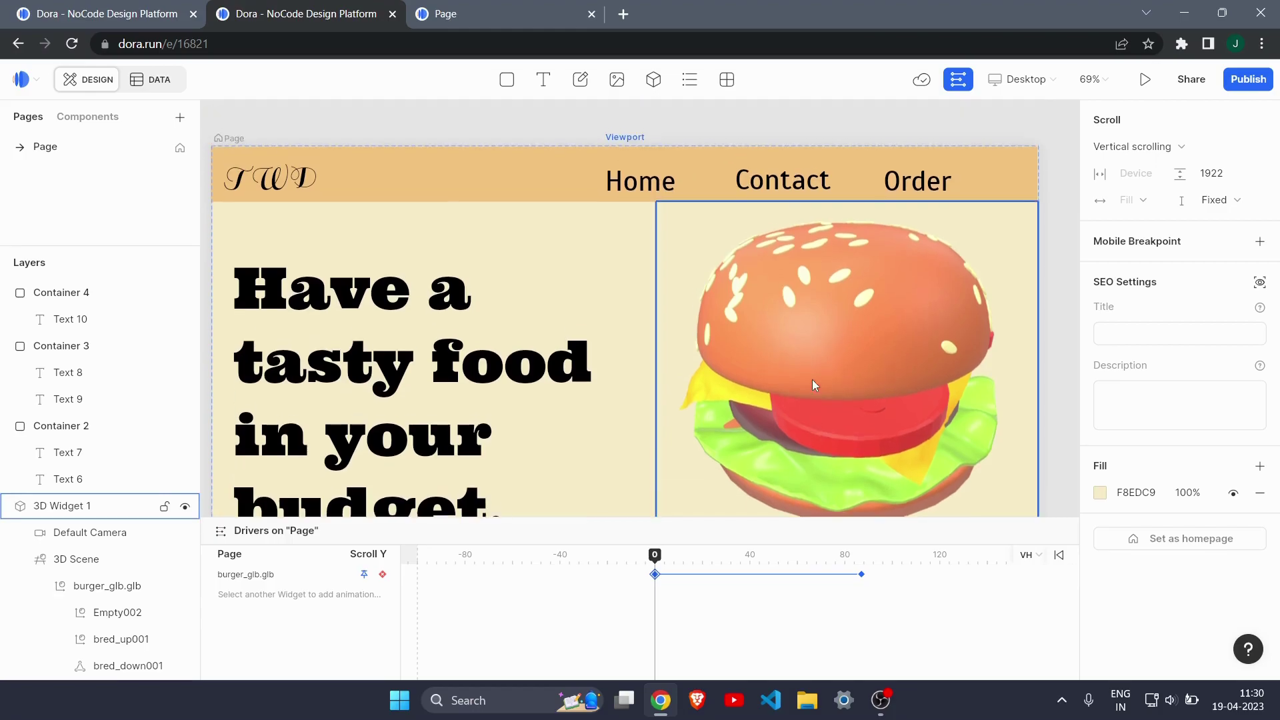
click(875, 338)
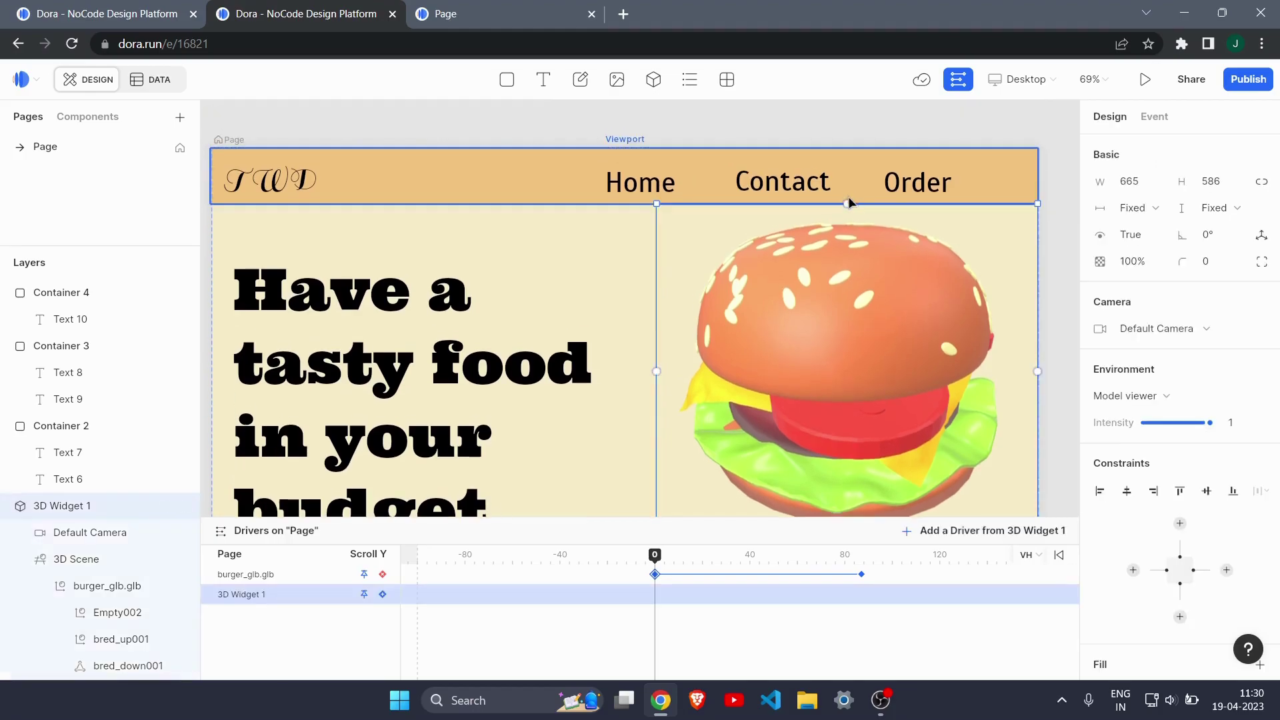
scroll(858, 229, down, 2)
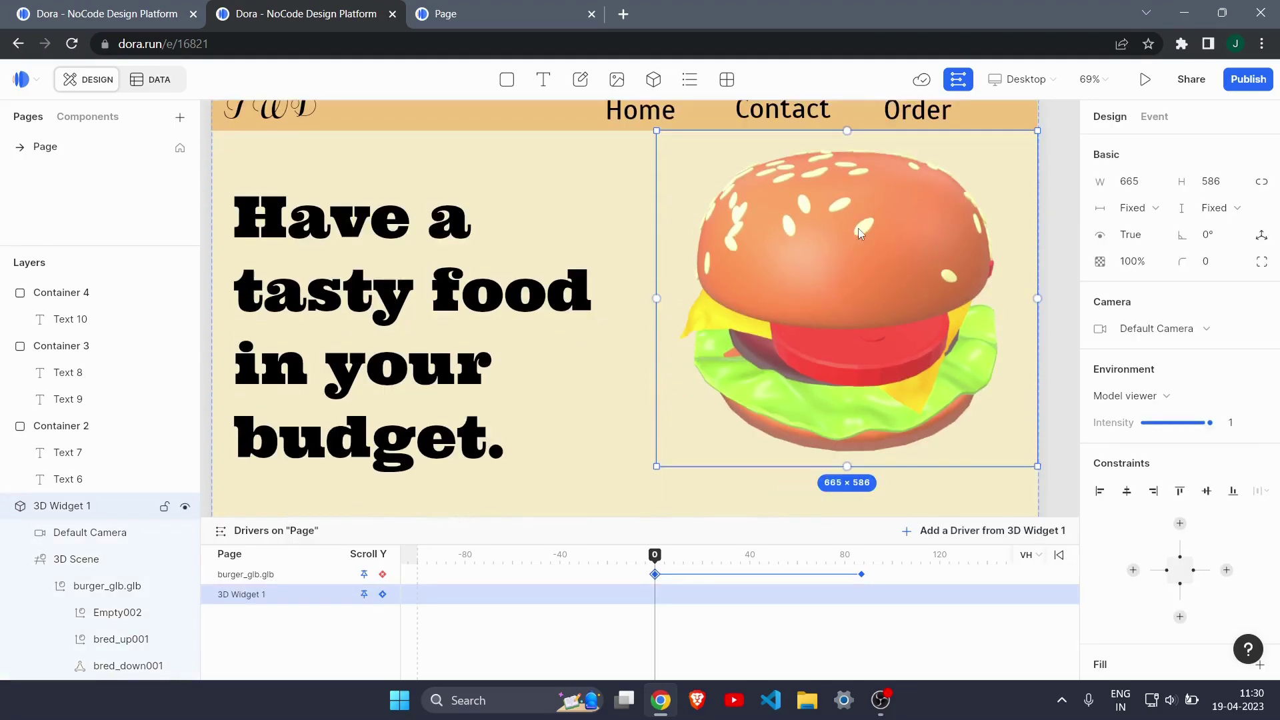
scroll(832, 279, up, 2)
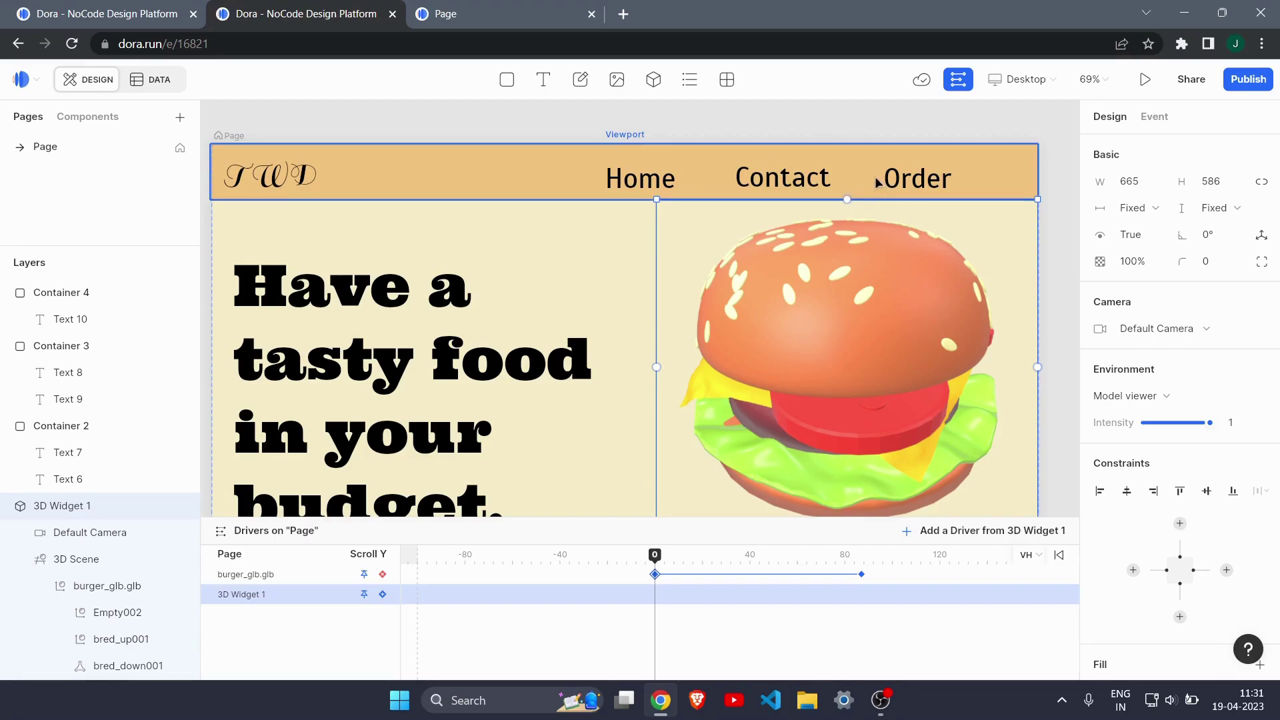
drag(846, 198, 625, 145)
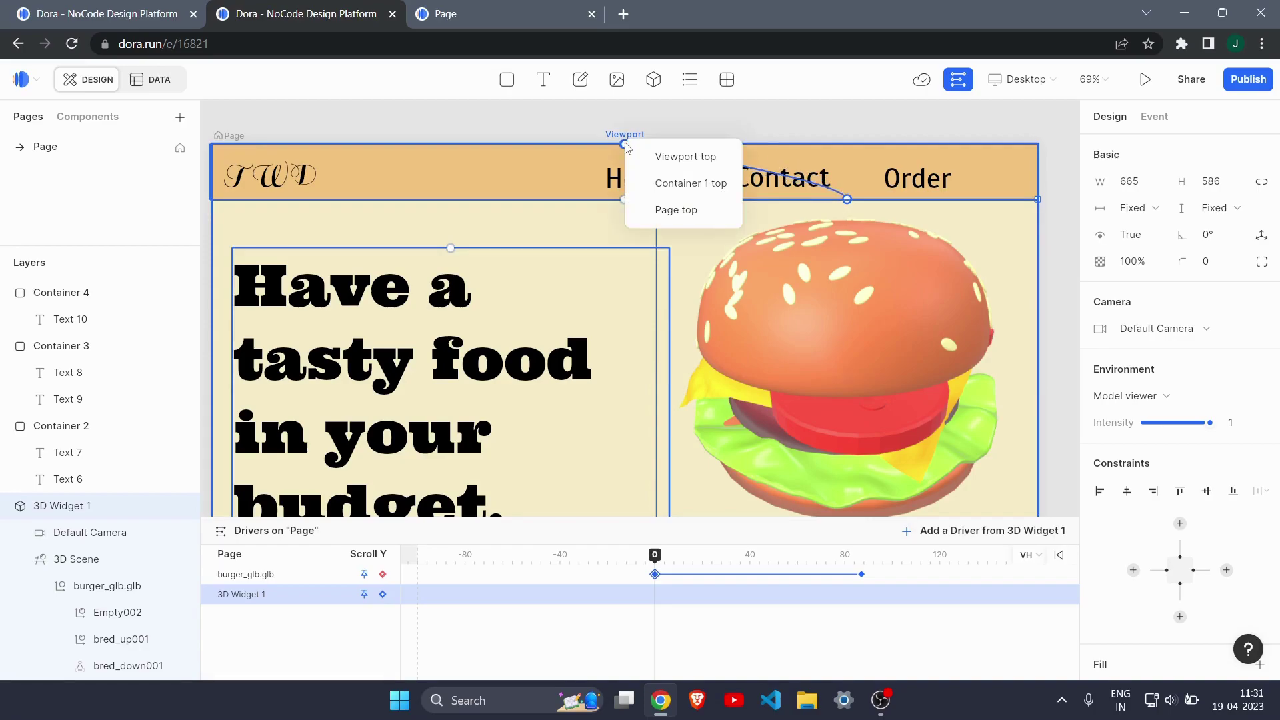
click(675, 156)
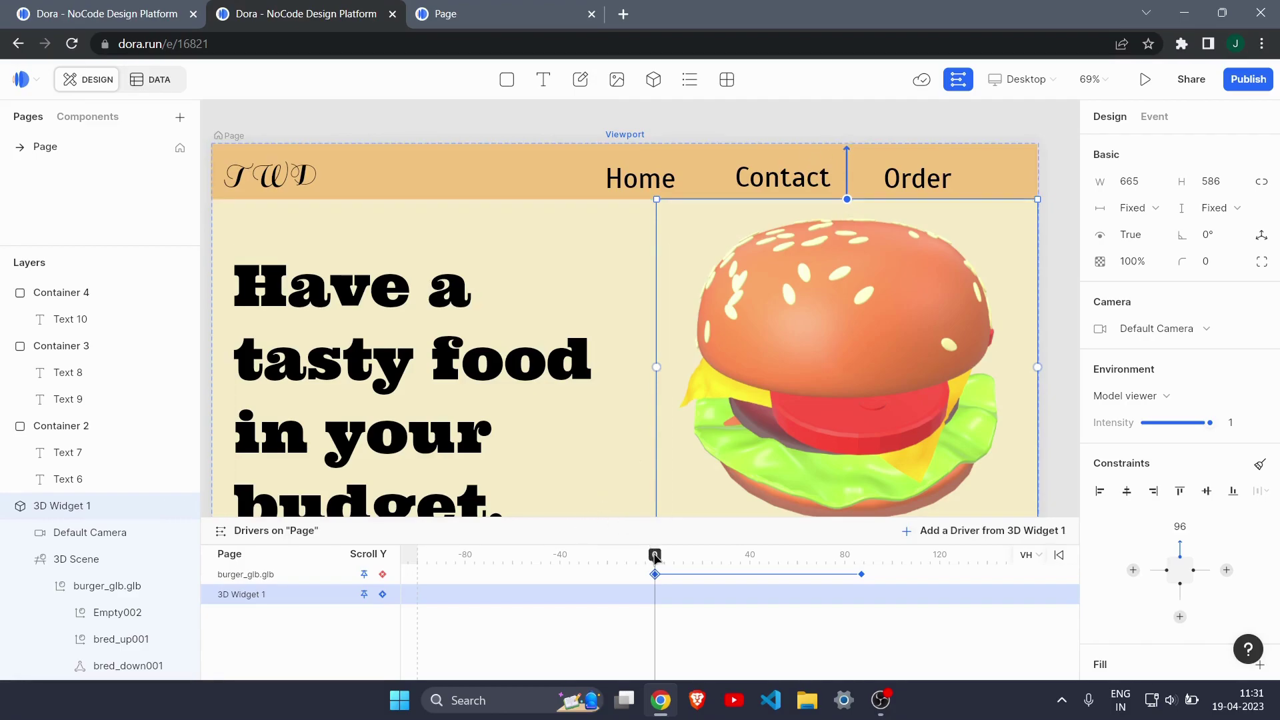
Scrub the scroll timeline from 0 to 75 to check how the burger widget follows the viewport down to the cards.
mouse_move(655, 557)
mouse_down()
mouse_move(744, 558)
mouse_move(654, 557)
mouse_up()
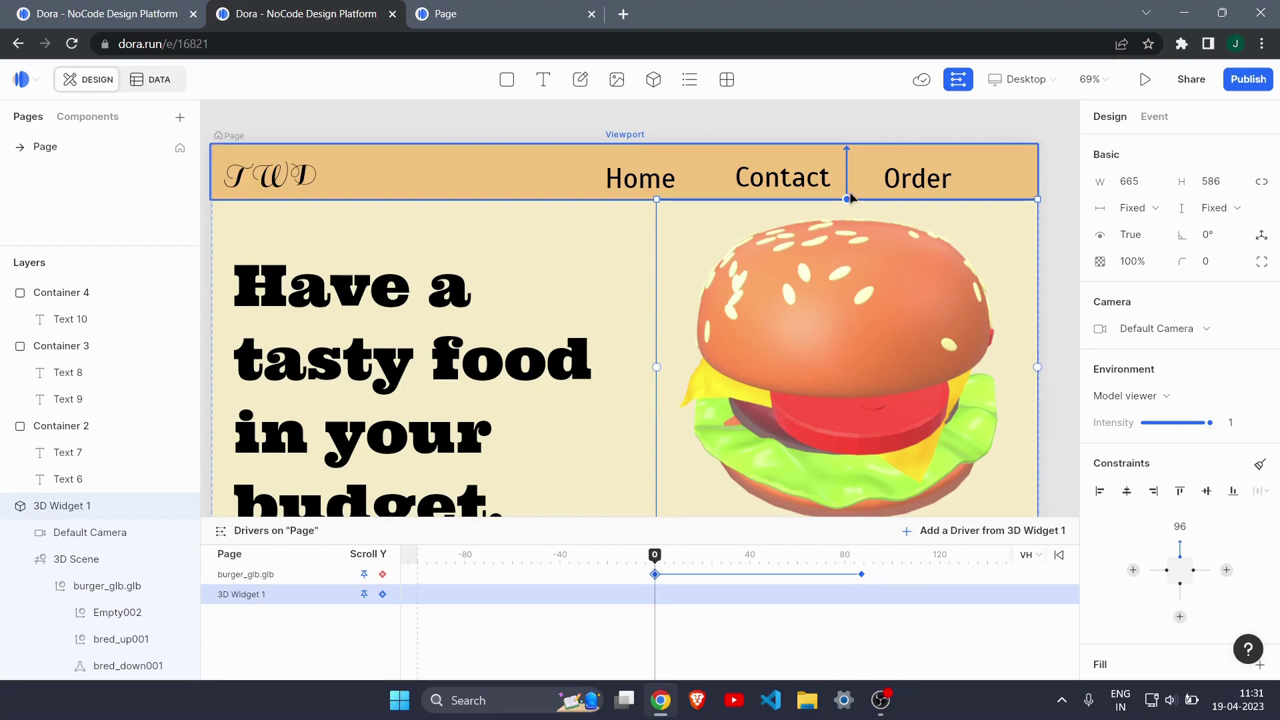
drag(654, 558, 766, 365)
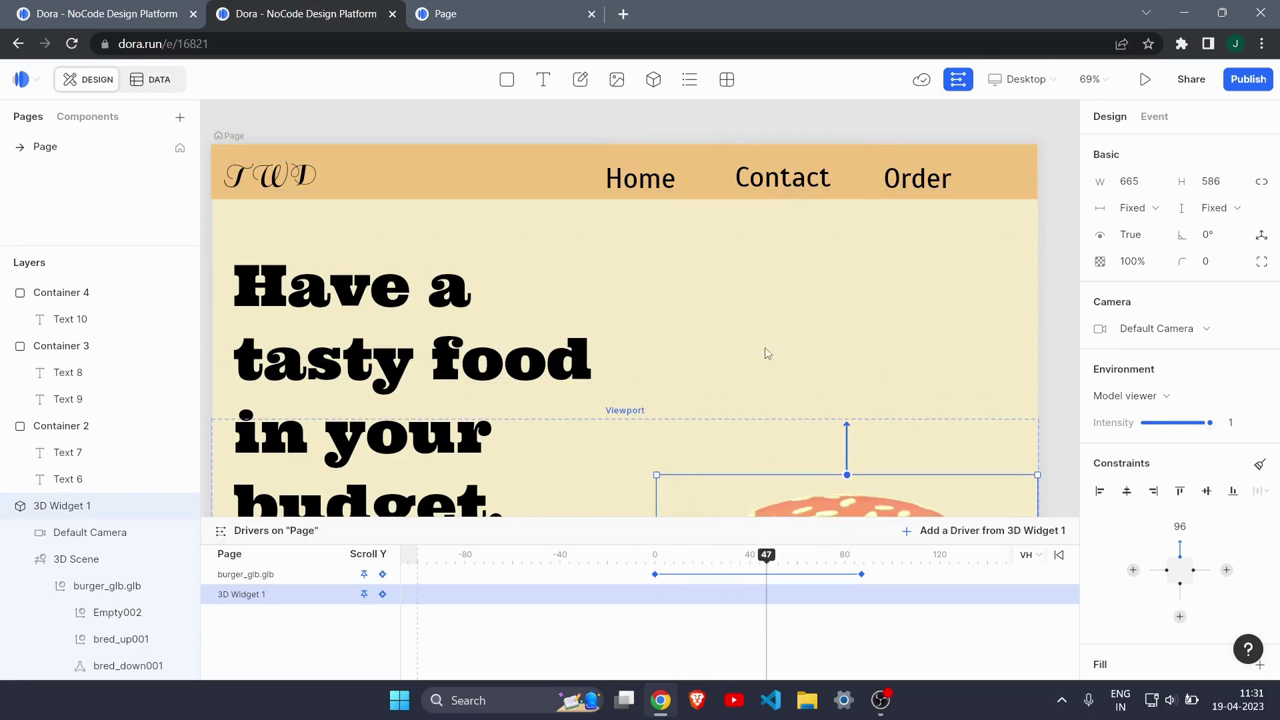
scroll(765, 349, down, 3)
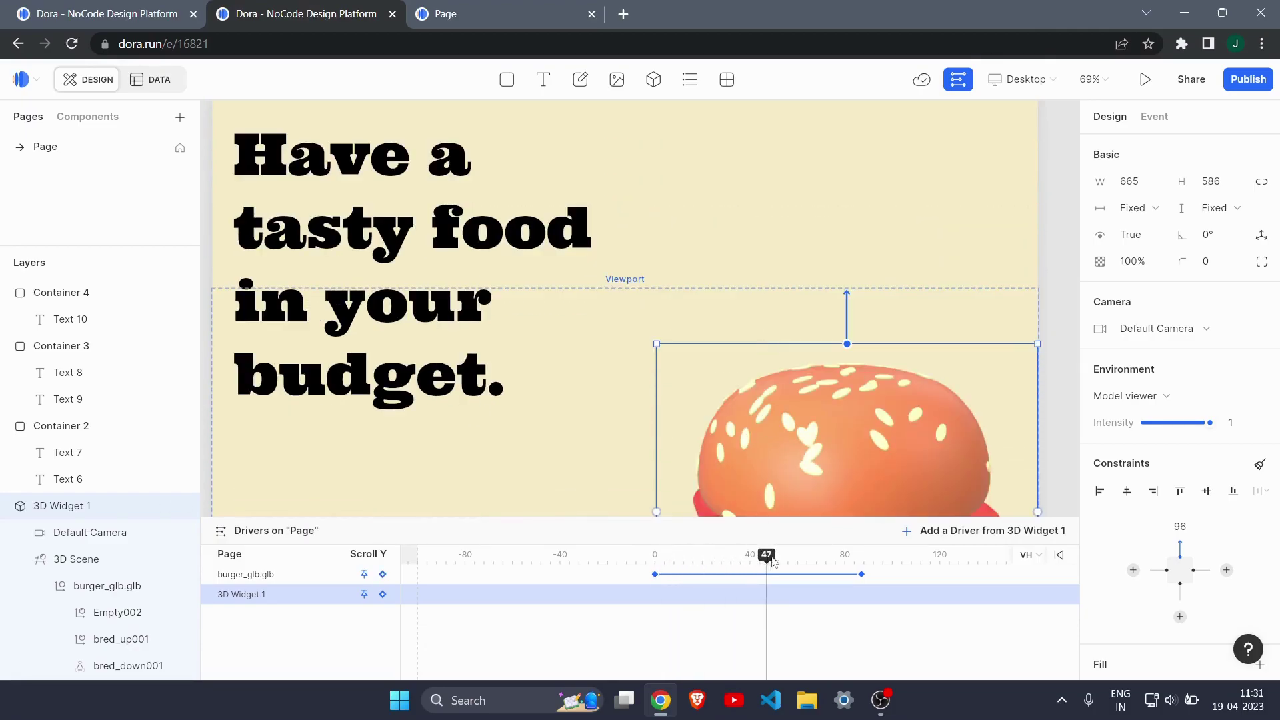
drag(770, 560, 832, 557)
scroll(825, 380, down, 5)
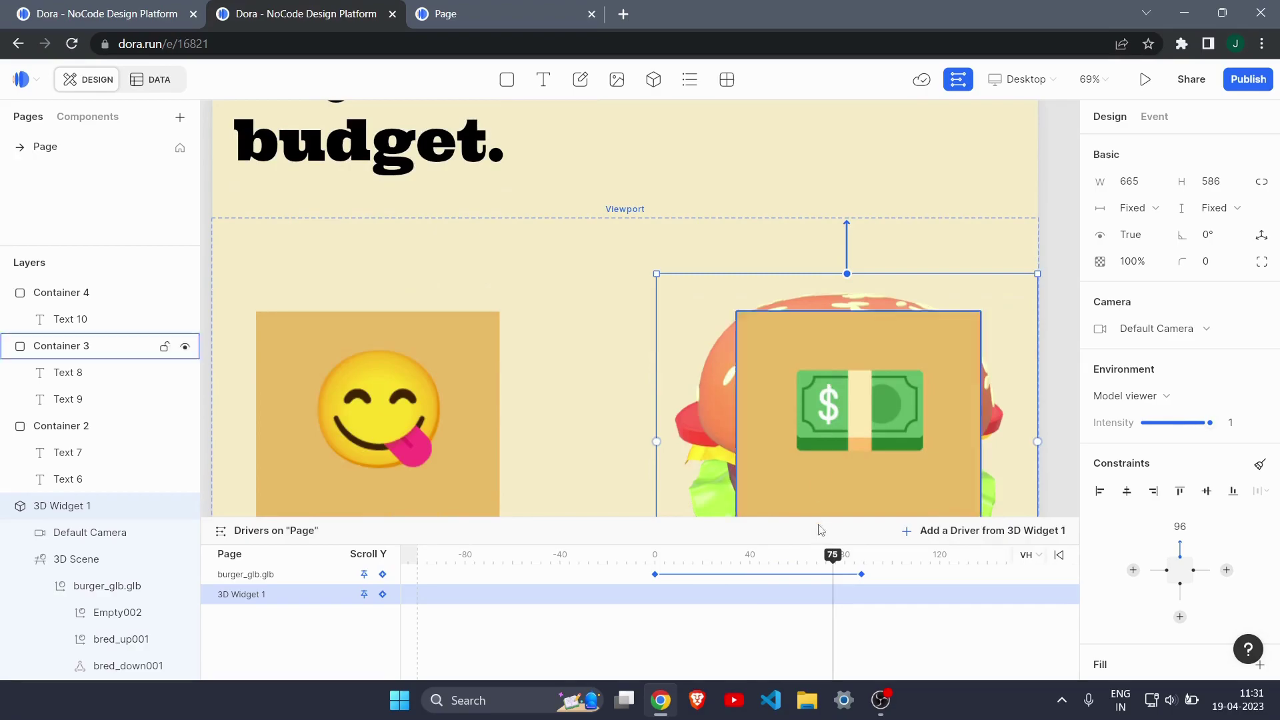
Scrub the scroll timeline to 87 and check the burger widget's position down to the contact footer.
drag(833, 555, 861, 557)
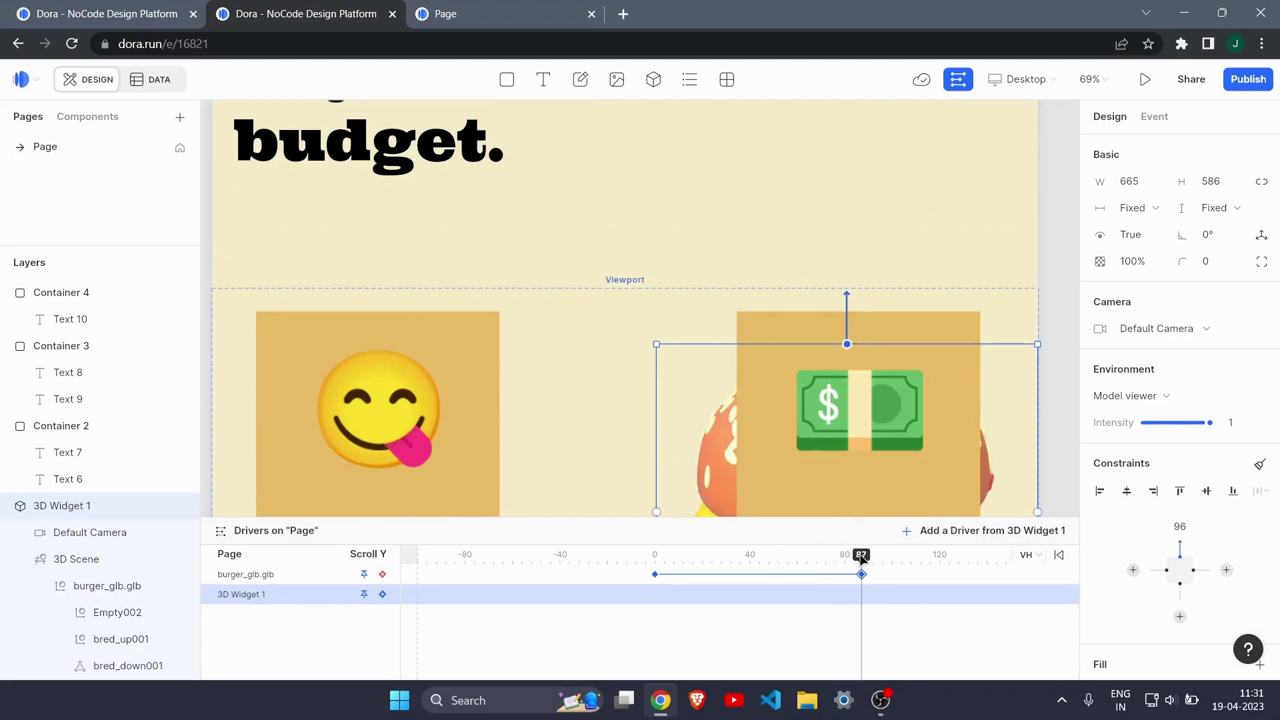
scroll(893, 323, down, 5)
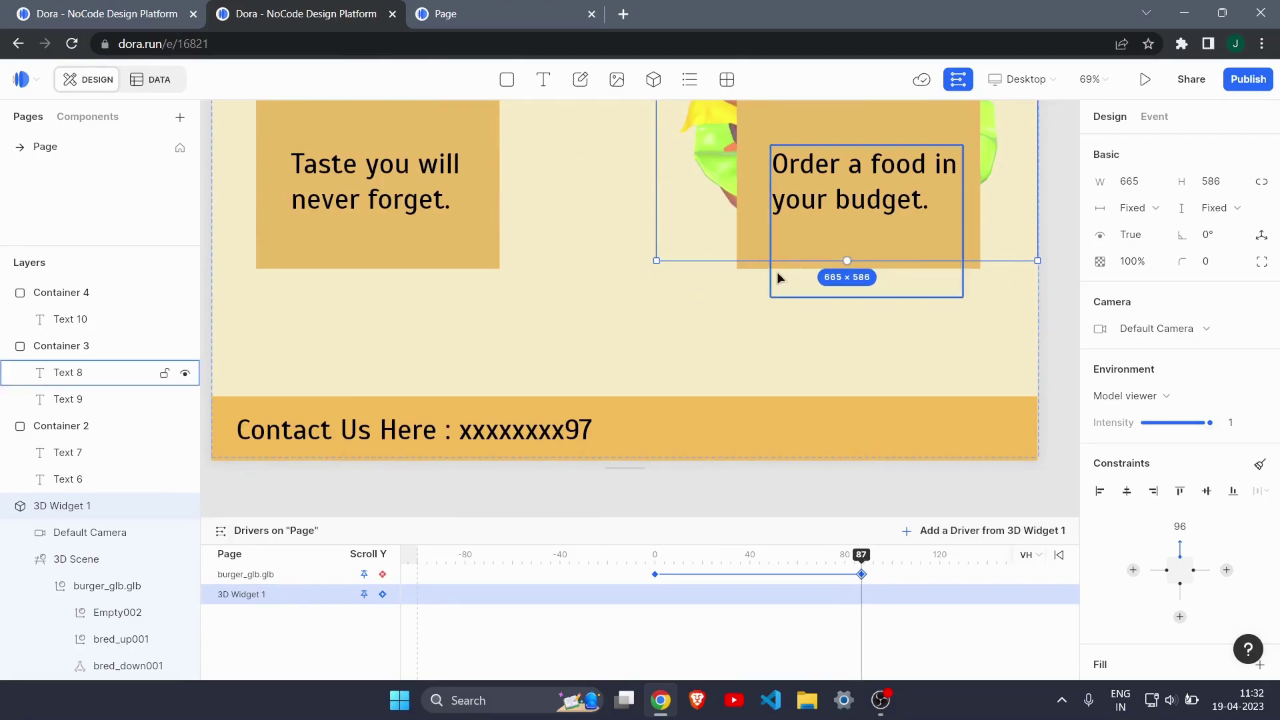
Reload the page preview and check how the burger rotates and follows the scroll between the header and the contact footer.
click(428, 12)
click(528, 41)
key(Return)
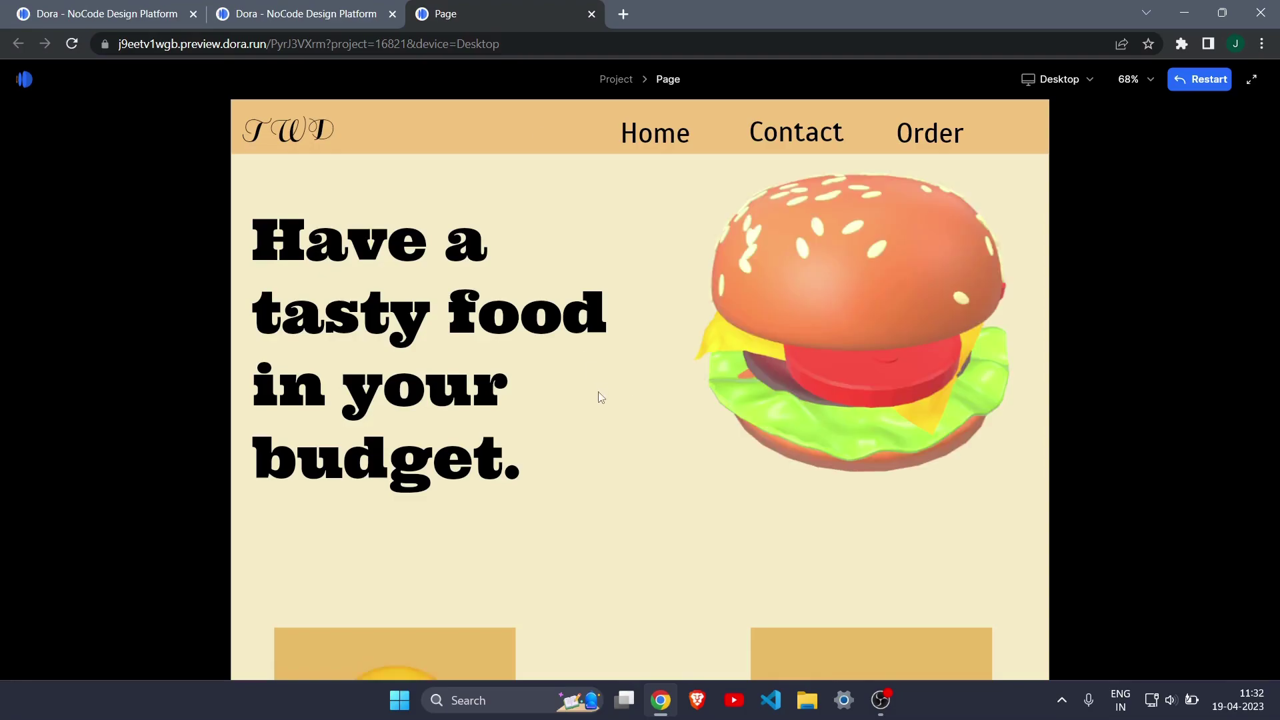
scroll(664, 392, down, 2)
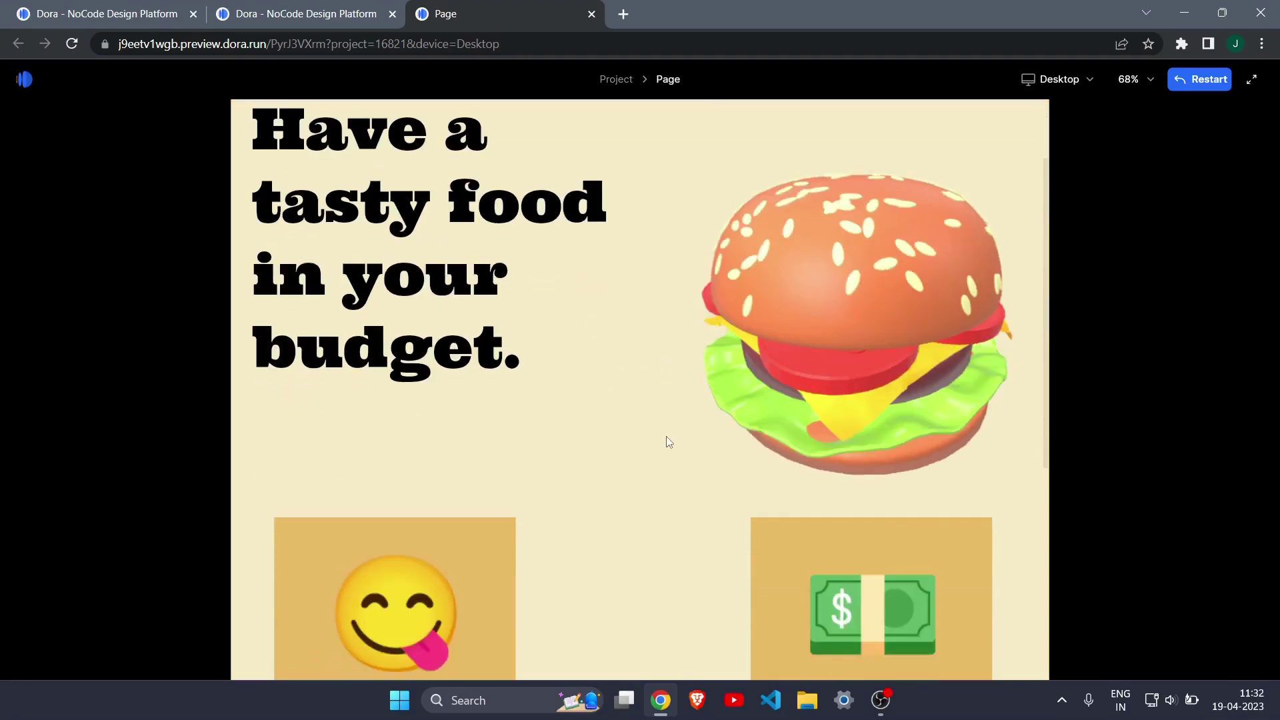
scroll(669, 442, up, 2)
scroll(668, 441, down, 4)
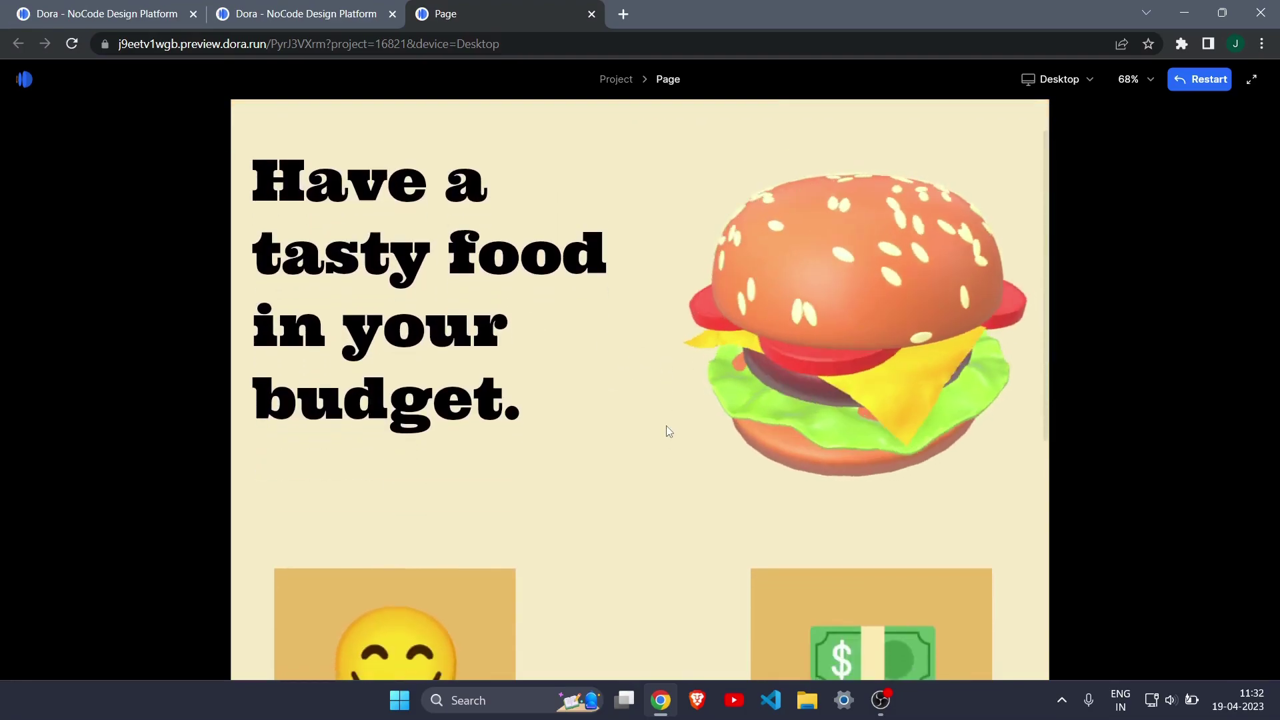
scroll(666, 426, down, 5)
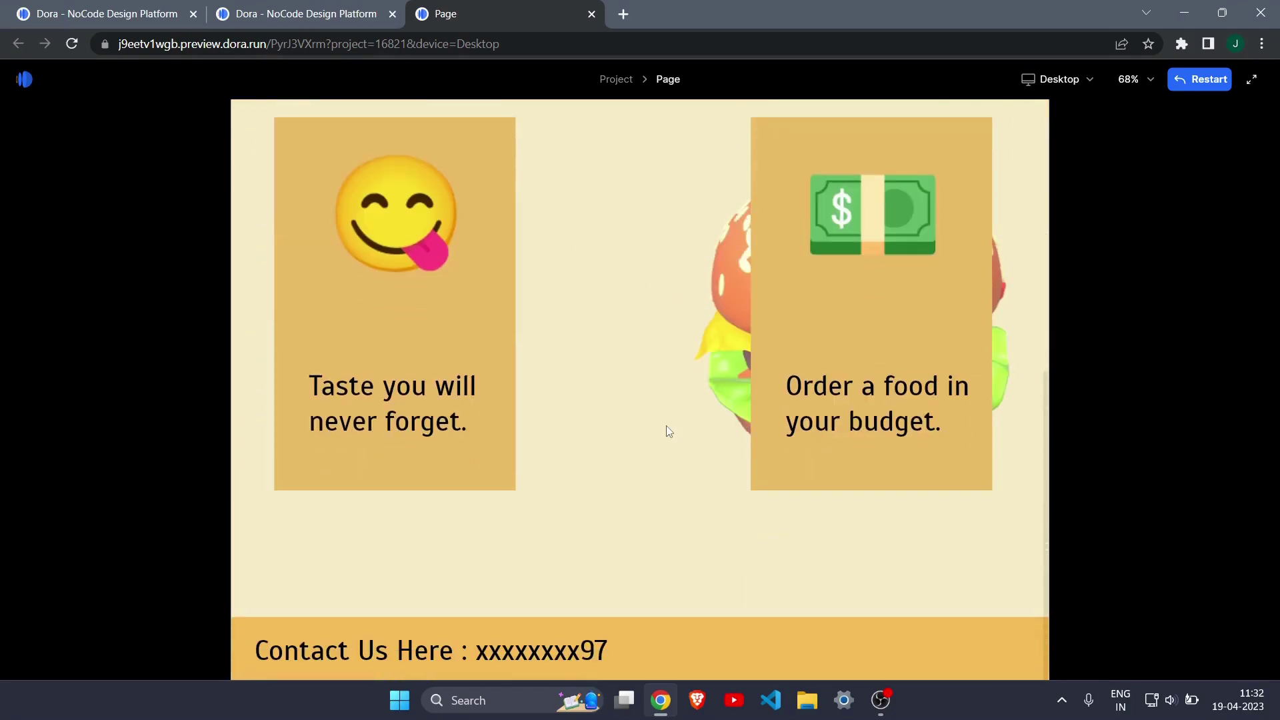
scroll(670, 400, up, 10)
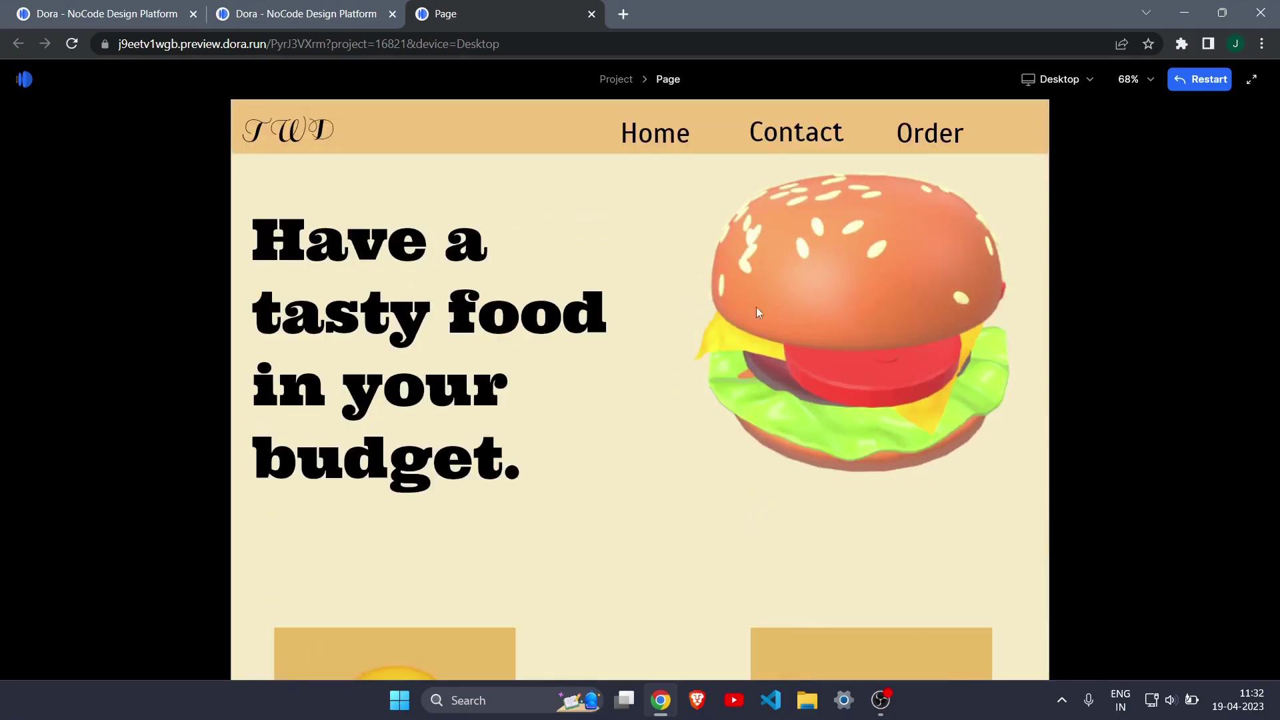
scroll(546, 298, down, 5)
scroll(546, 304, down, 5)
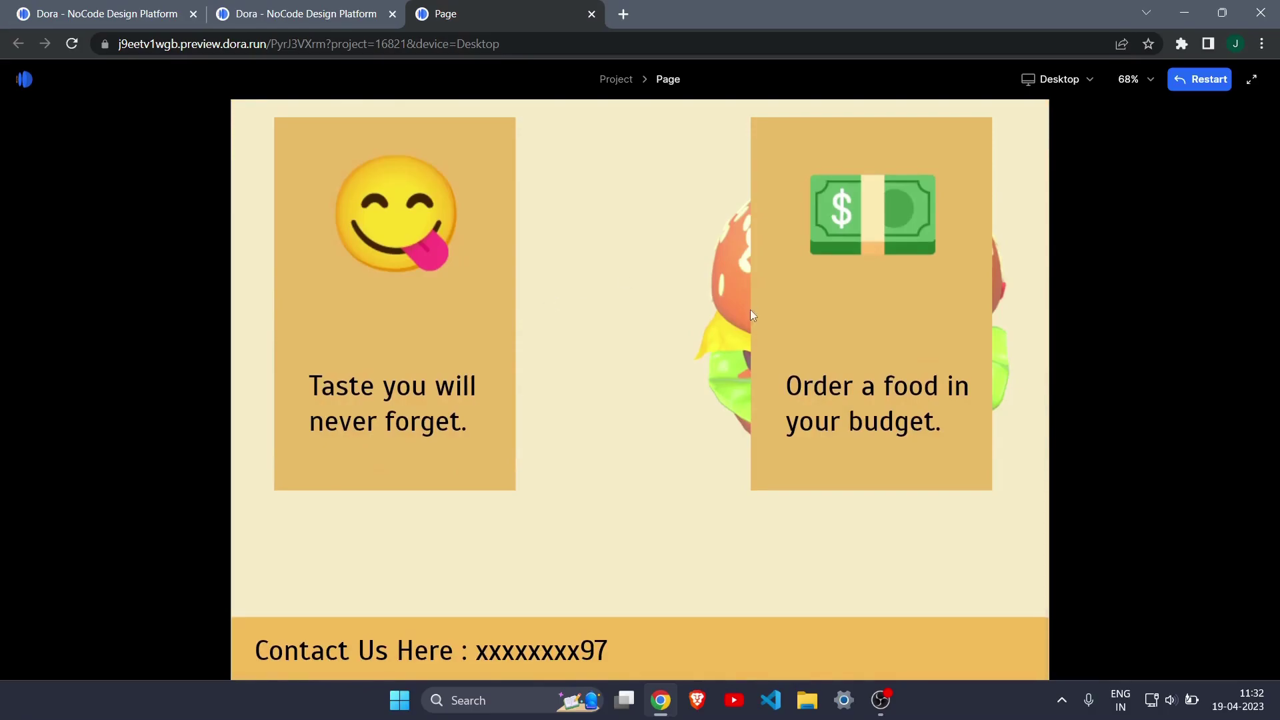
scroll(550, 327, up, 10)
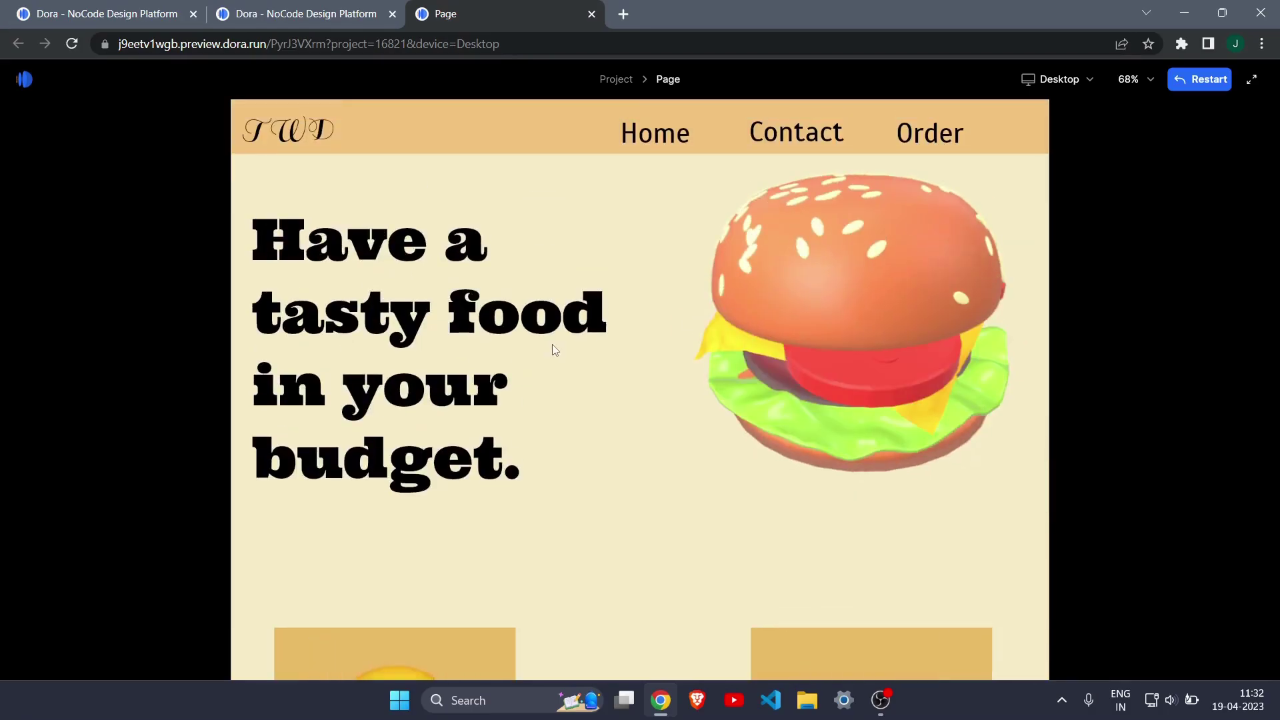
scroll(553, 349, down, 8)
scroll(554, 365, up, 8)
Return to the Dora editor and publish the site on the efuq9fus.dora.run subdomain.
mouse_move(332, 5)
click(343, 8)
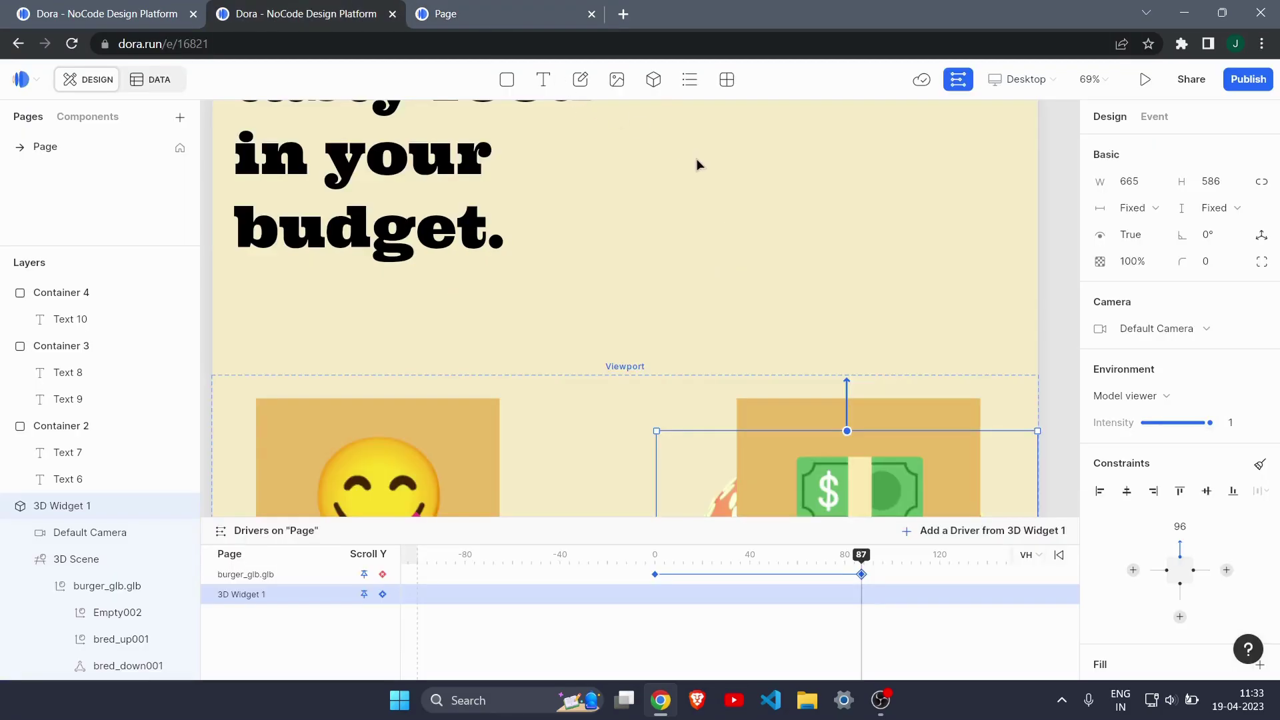
scroll(697, 164, up, 2)
scroll(697, 164, up, 3)
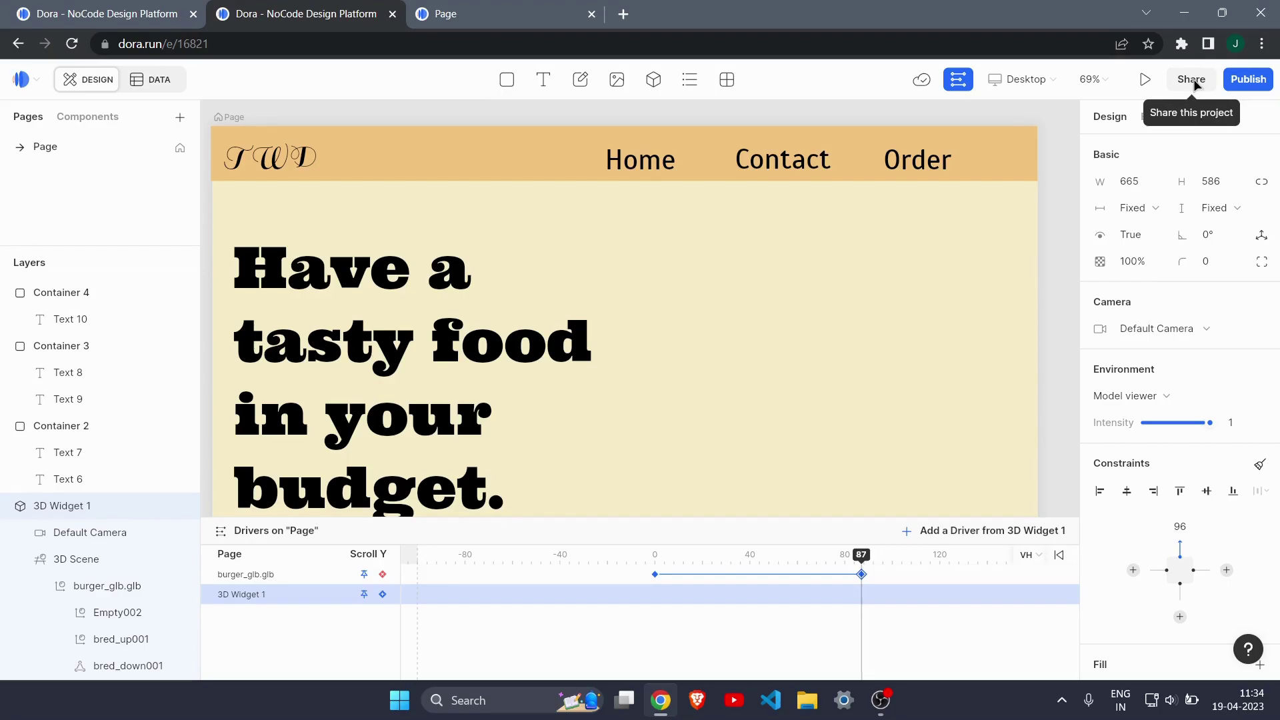
click(1254, 81)
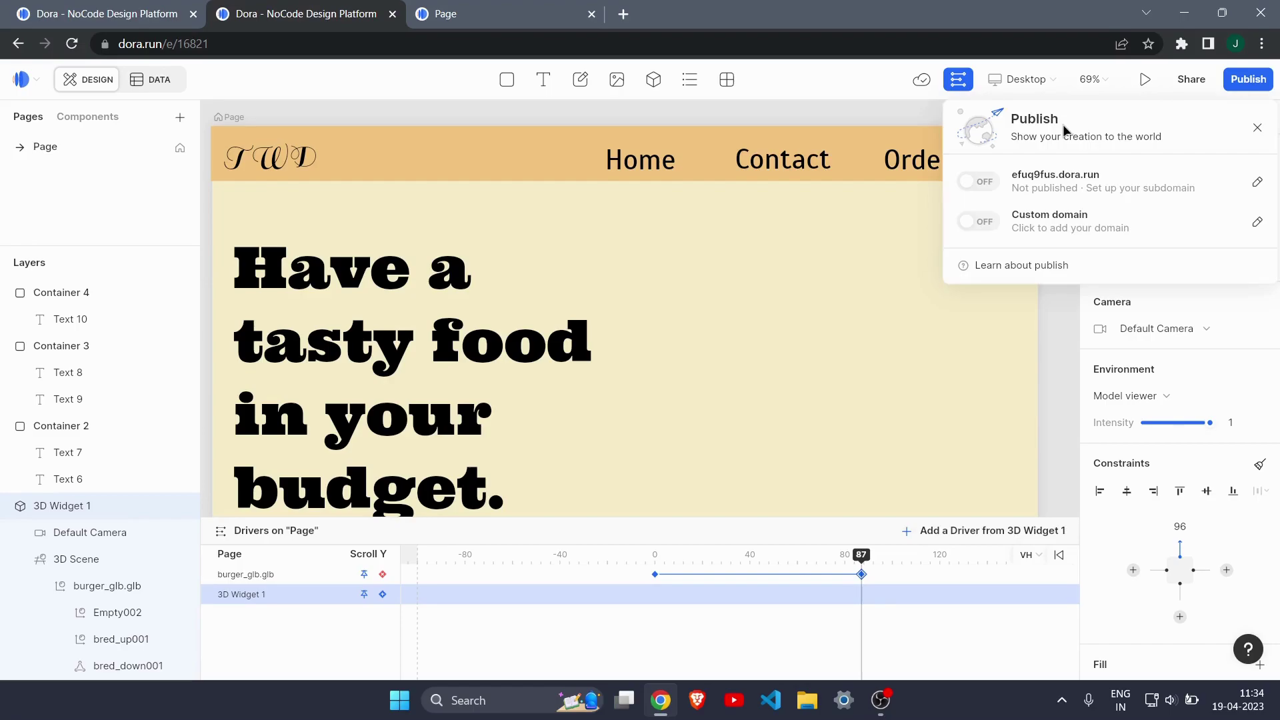
click(979, 182)
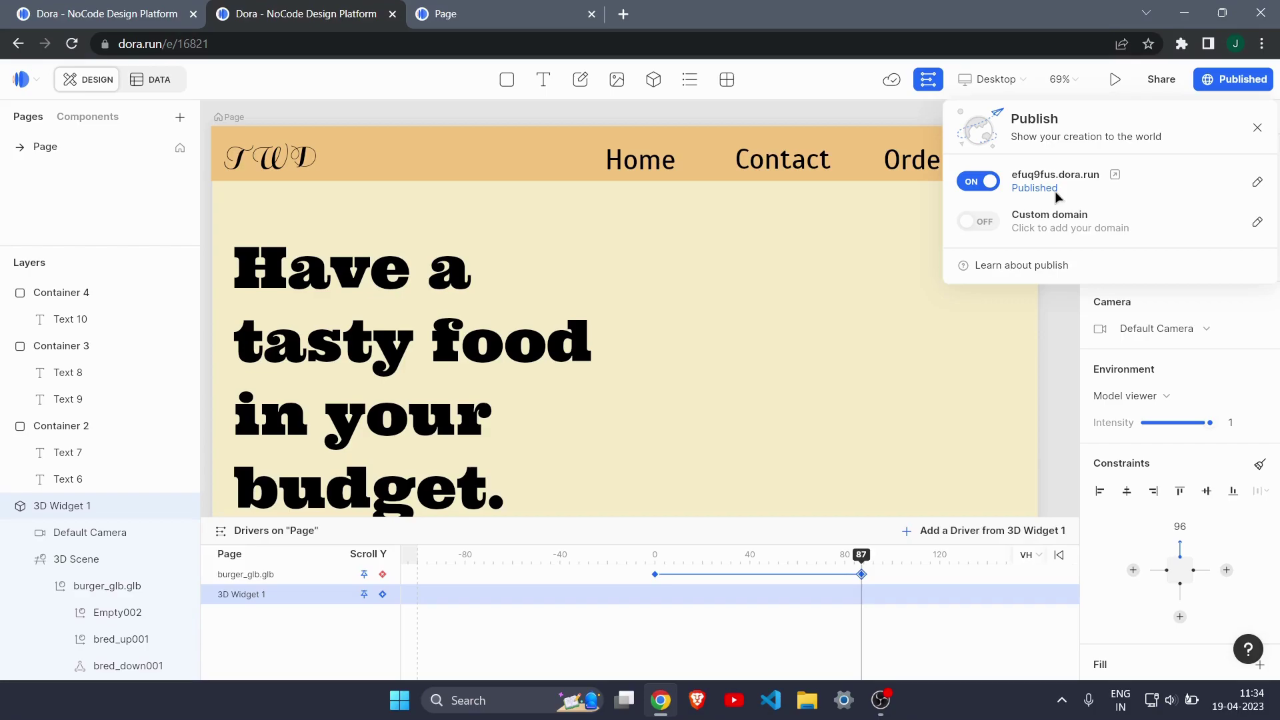
Open the published site and examine the burger's rotation and scroll-following behaviour over the whole page.
click(1115, 178)
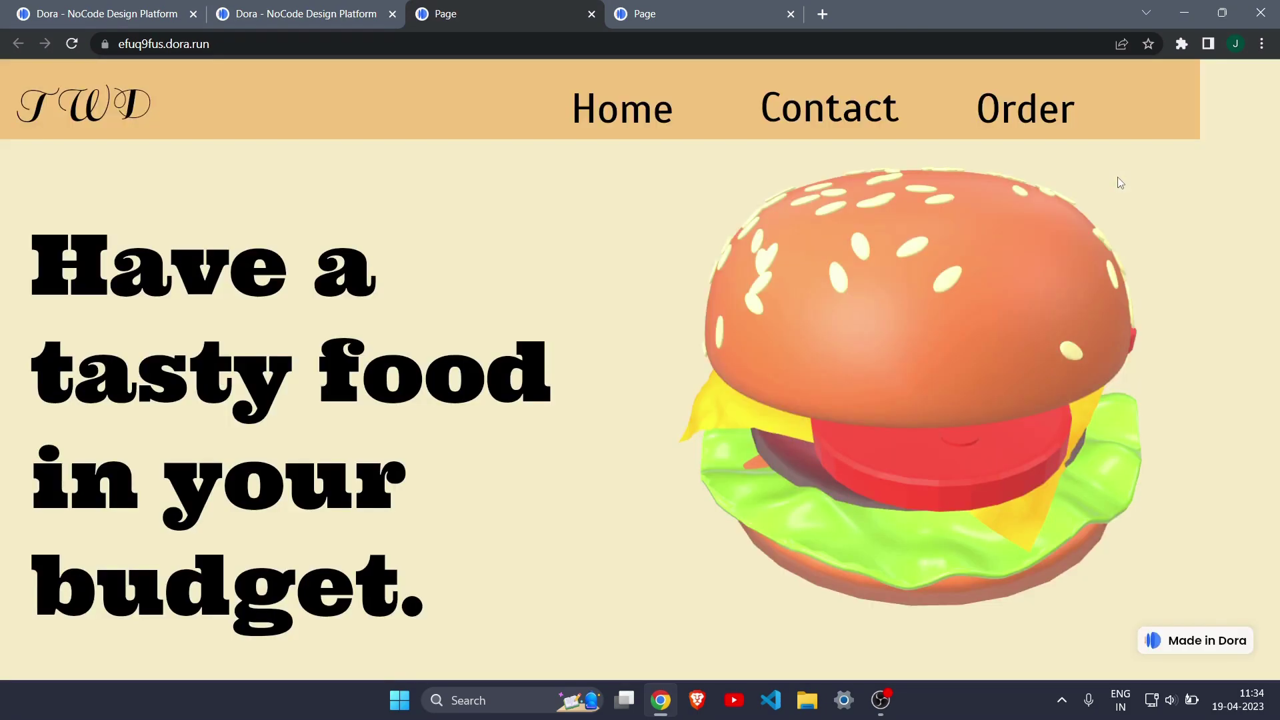
scroll(810, 387, down, 5)
scroll(810, 387, down, 3)
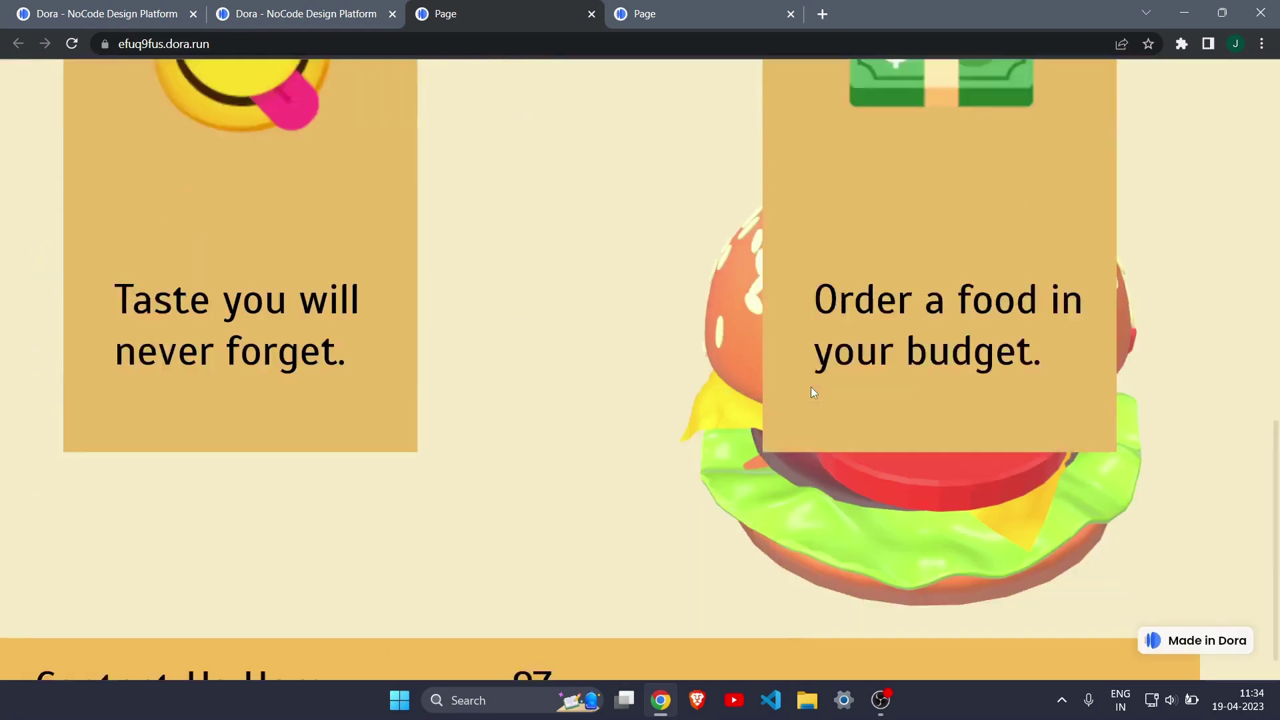
scroll(811, 386, up, 10)
scroll(810, 386, down, 8)
scroll(811, 386, up, 10)
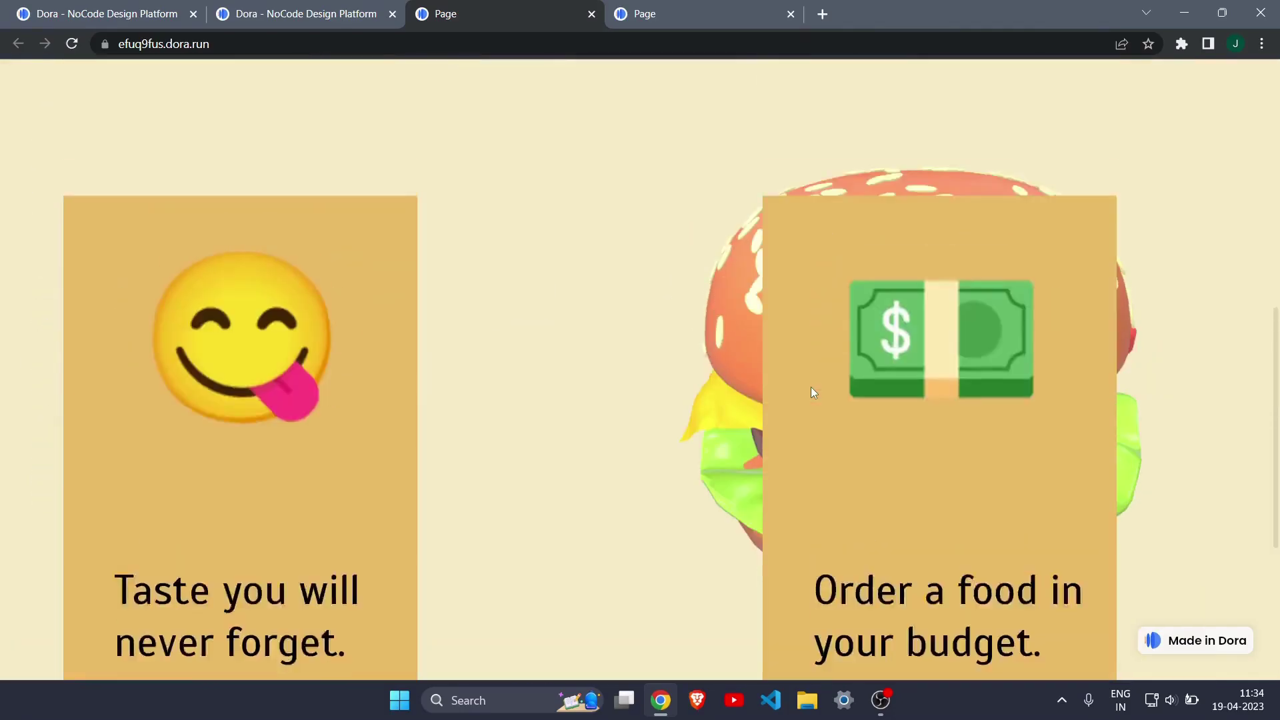
scroll(810, 387, down, 2)
scroll(811, 387, up, 2)
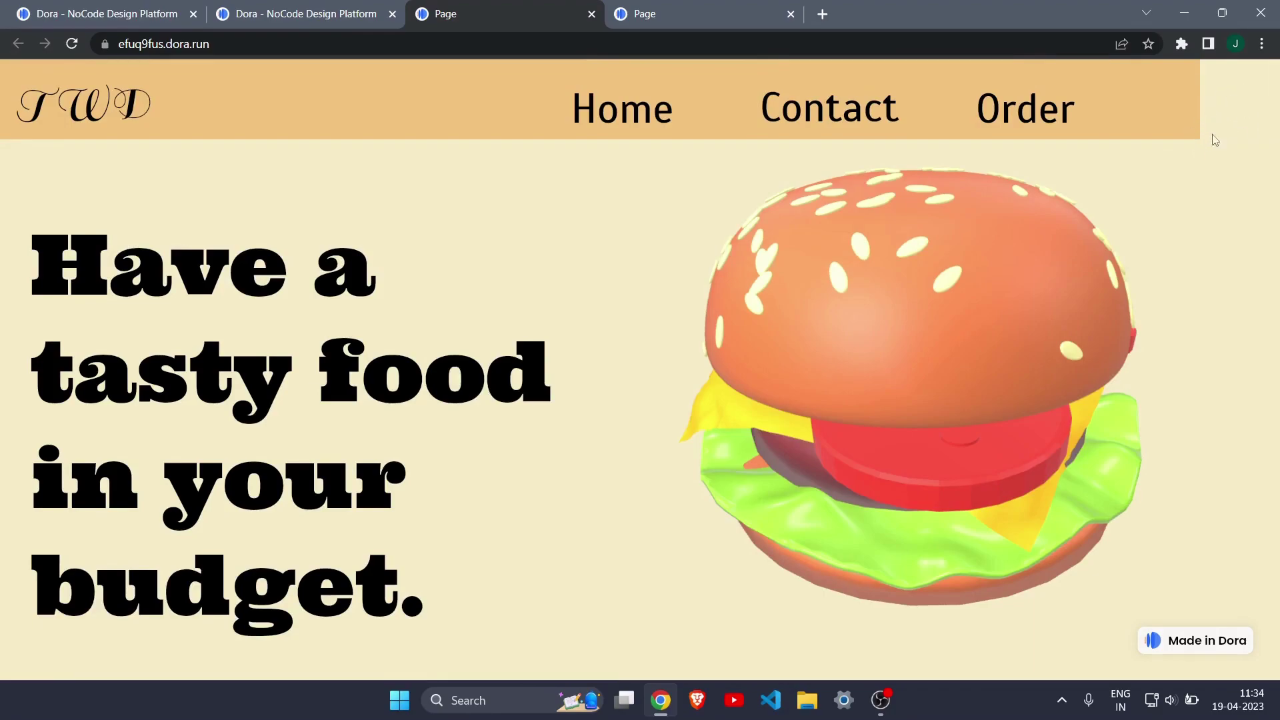
scroll(1215, 452, down, 8)
scroll(1215, 451, up, 8)
scroll(1205, 160, down, 8)
scroll(1205, 160, down, 3)
scroll(1202, 160, up, 8)
scroll(934, 307, down, 2)
scroll(891, 355, down, 2)
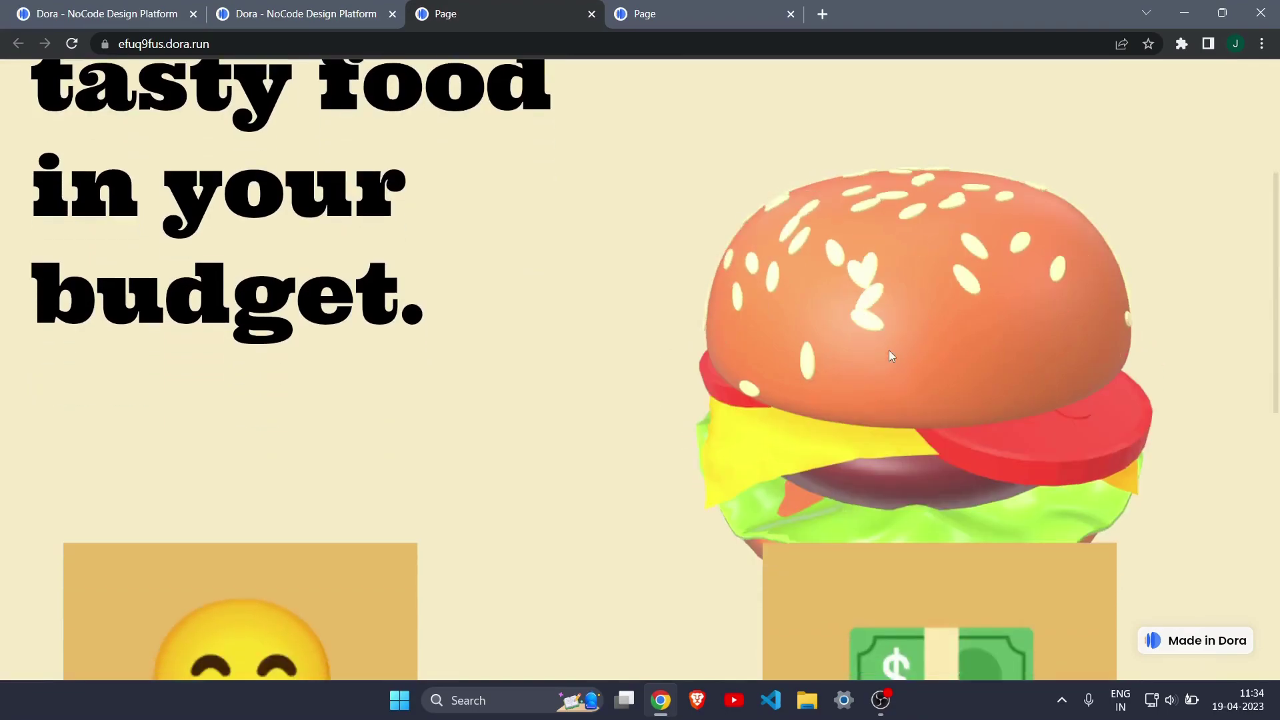
scroll(890, 355, up, 4)
scroll(891, 356, down, 10)
scroll(891, 355, up, 6)
scroll(890, 350, up, 6)
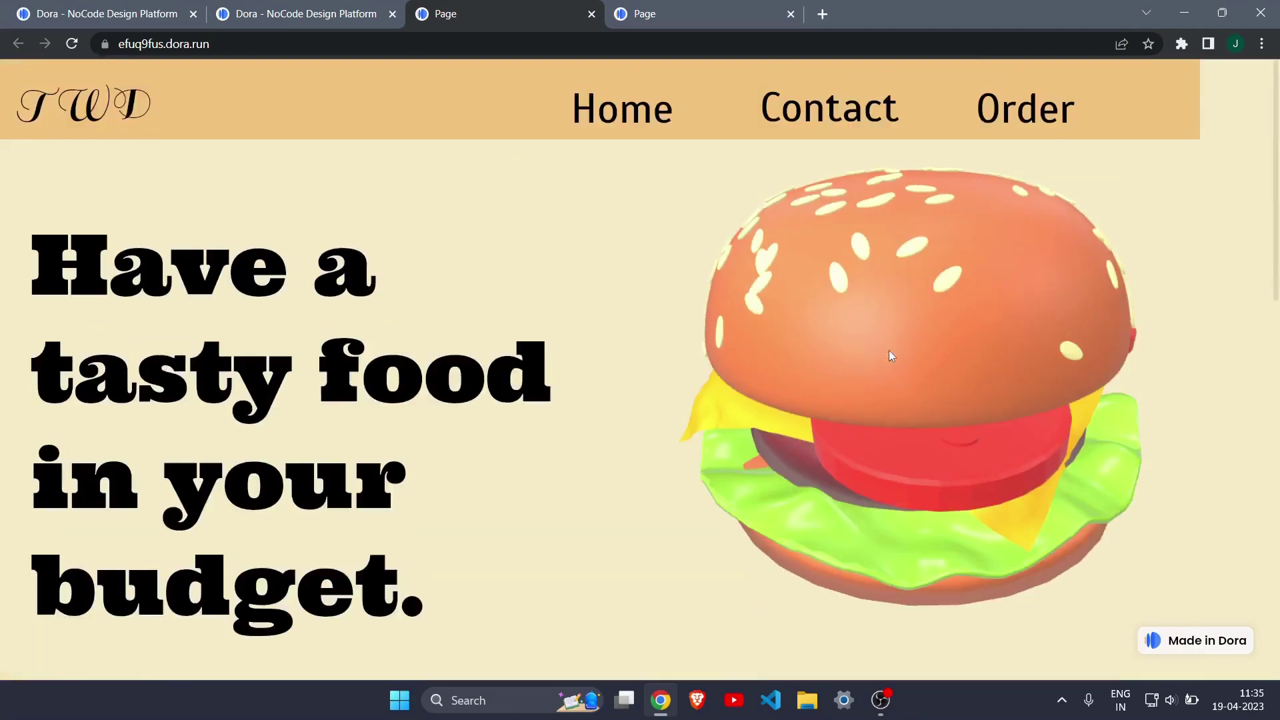
scroll(532, 420, down, 5)
scroll(532, 422, up, 5)
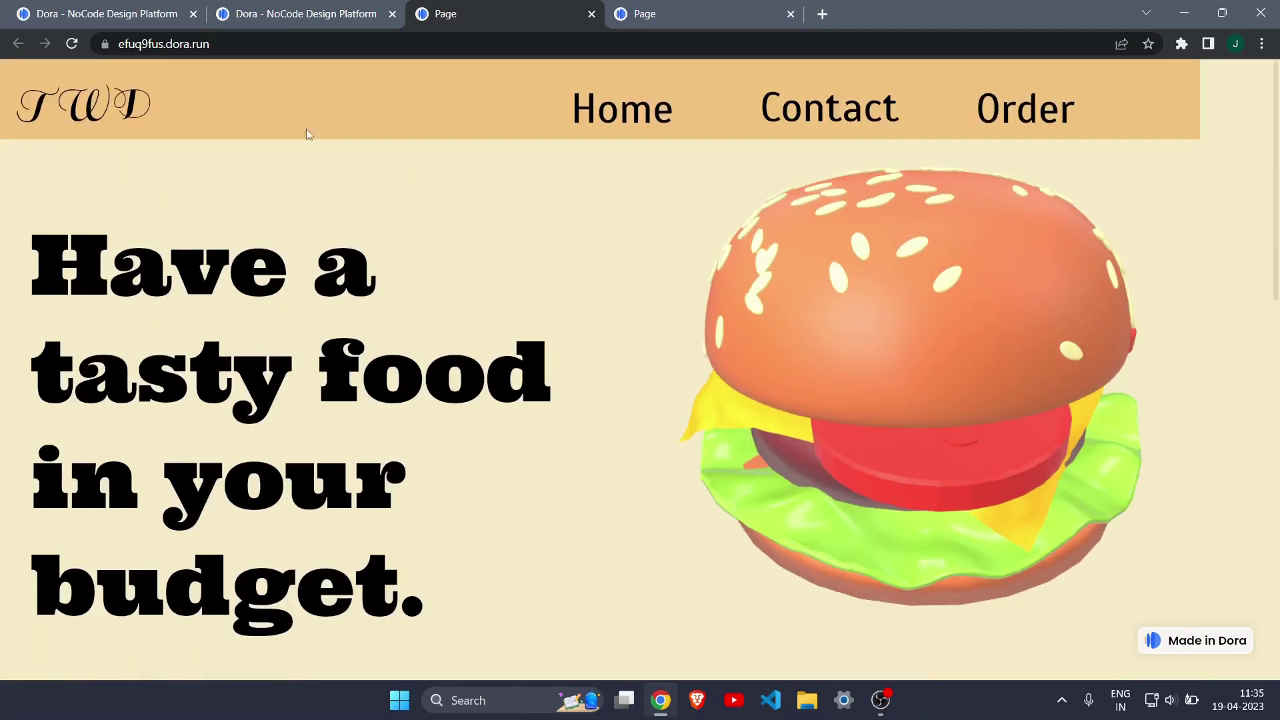